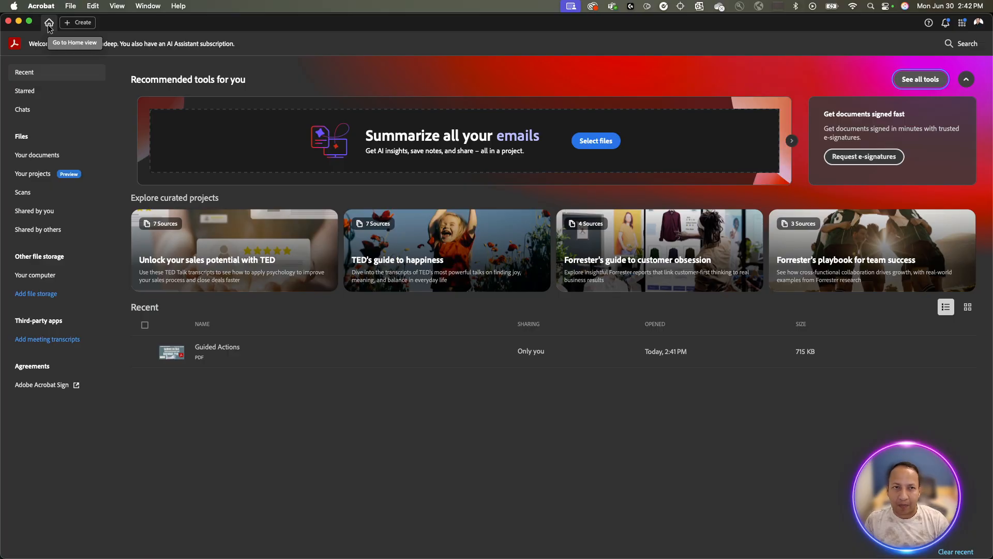
pyautogui.click(40, 6)
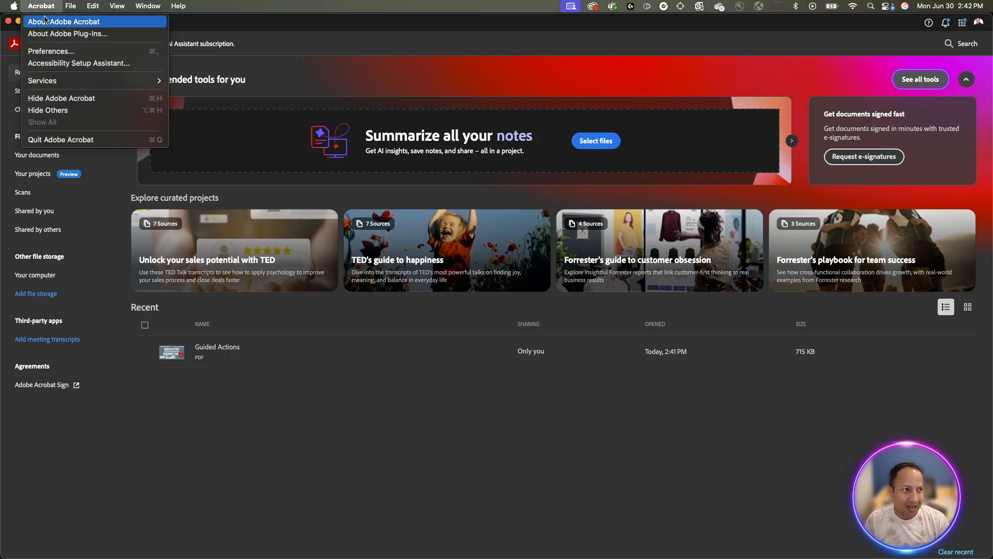
pyautogui.click(46, 21)
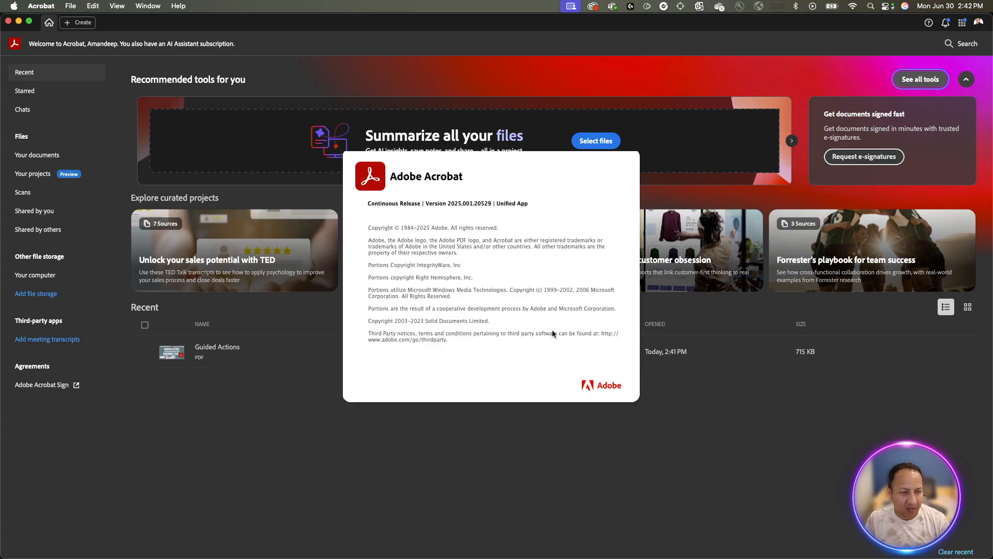
pyautogui.click(572, 418)
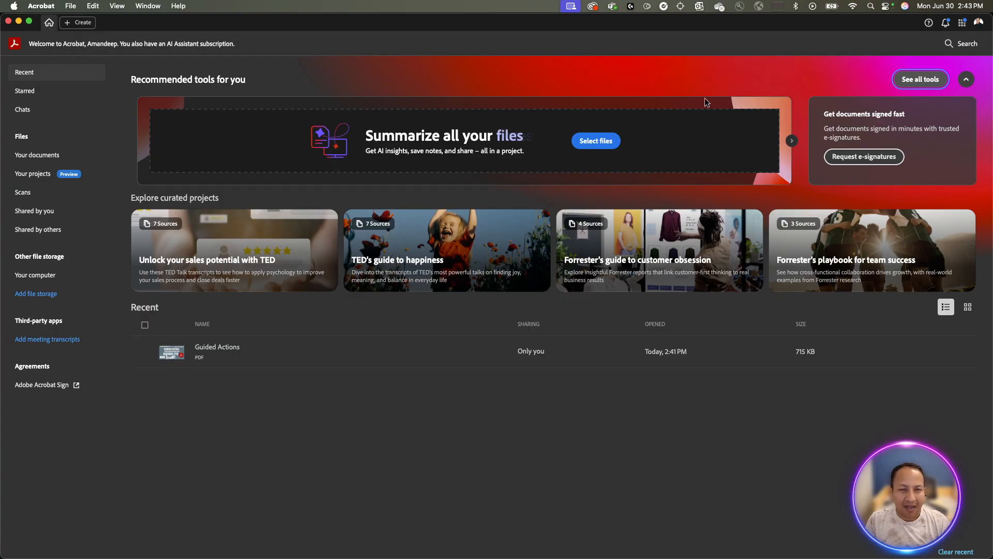
pyautogui.click(928, 79)
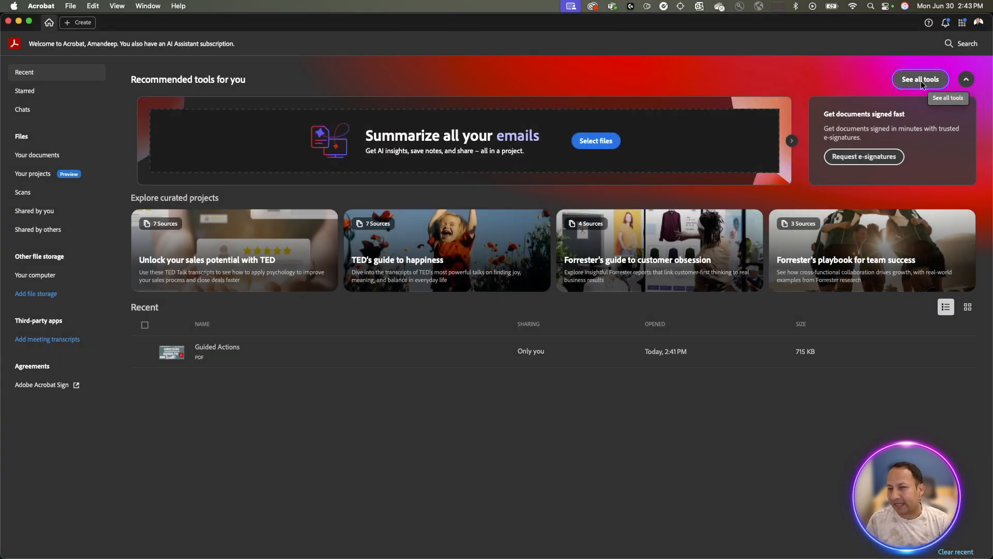
# From All tools, scroll to Prepare and launch Use guided actions in a new tab.
pyautogui.click(921, 80)
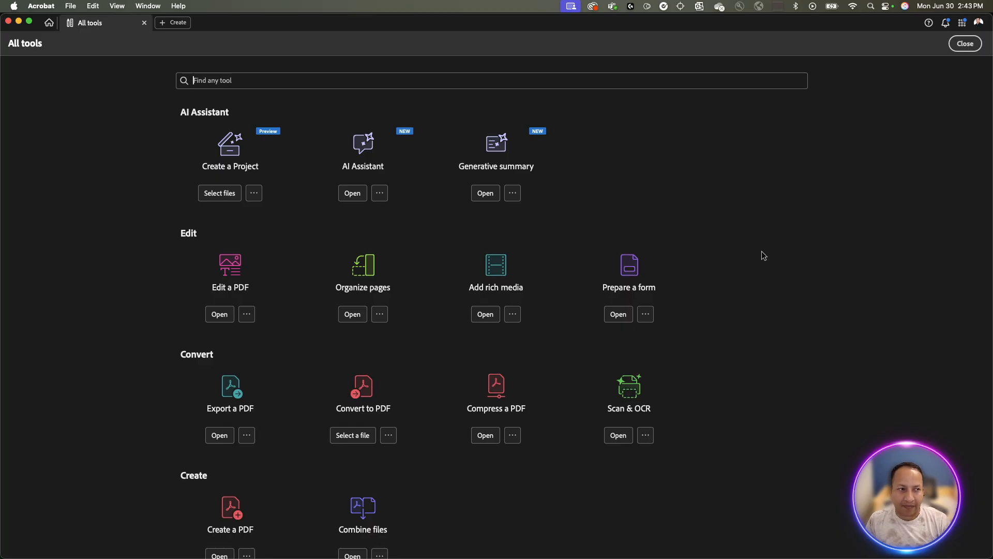
pyautogui.scroll(-3, 762, 250)
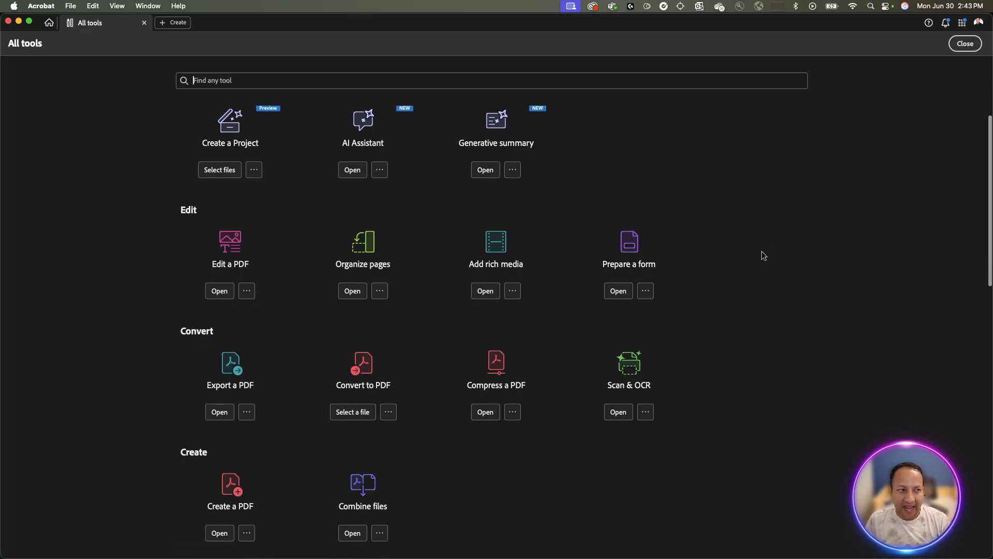
pyautogui.scroll(-10, 762, 252)
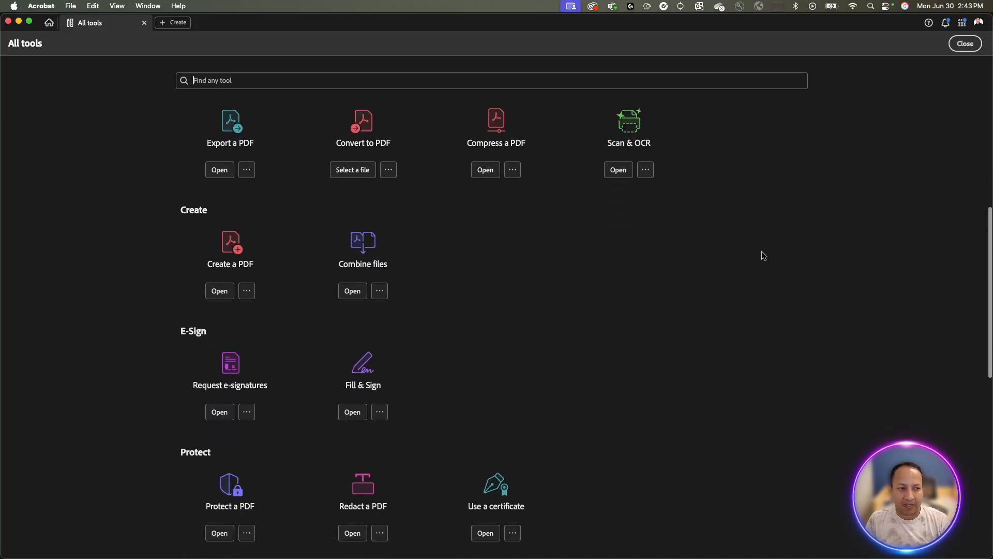
pyautogui.scroll(-13, 761, 251)
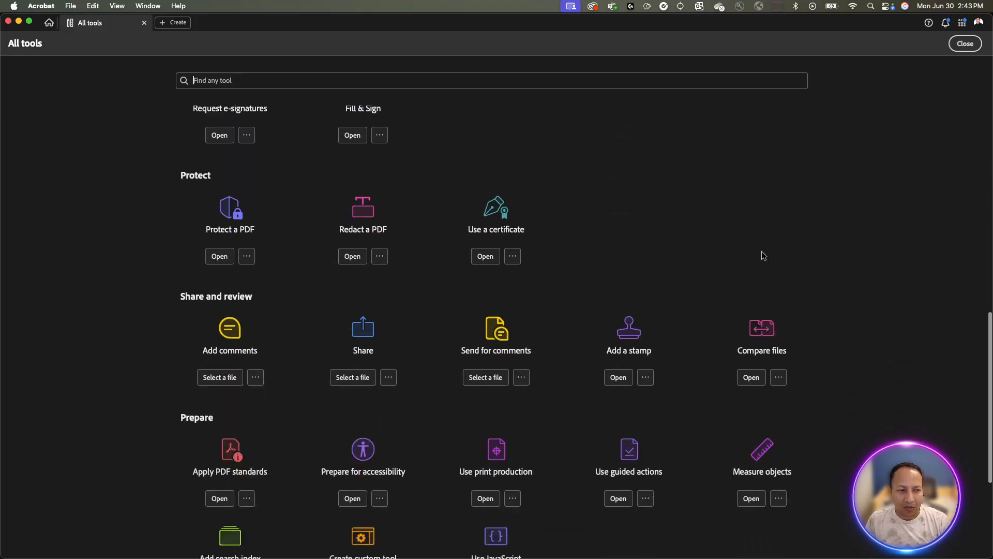
pyautogui.scroll(-5, 761, 255)
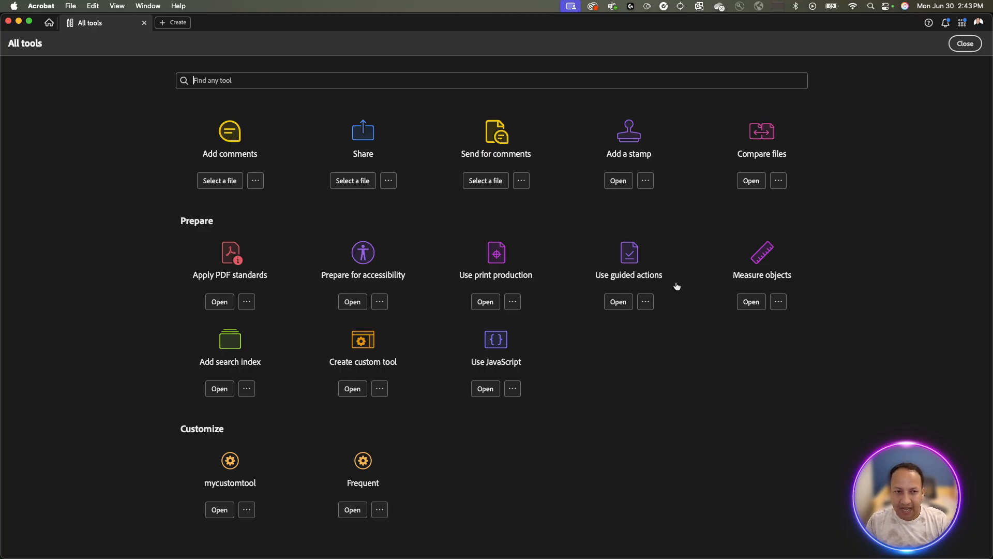
pyautogui.click(637, 262)
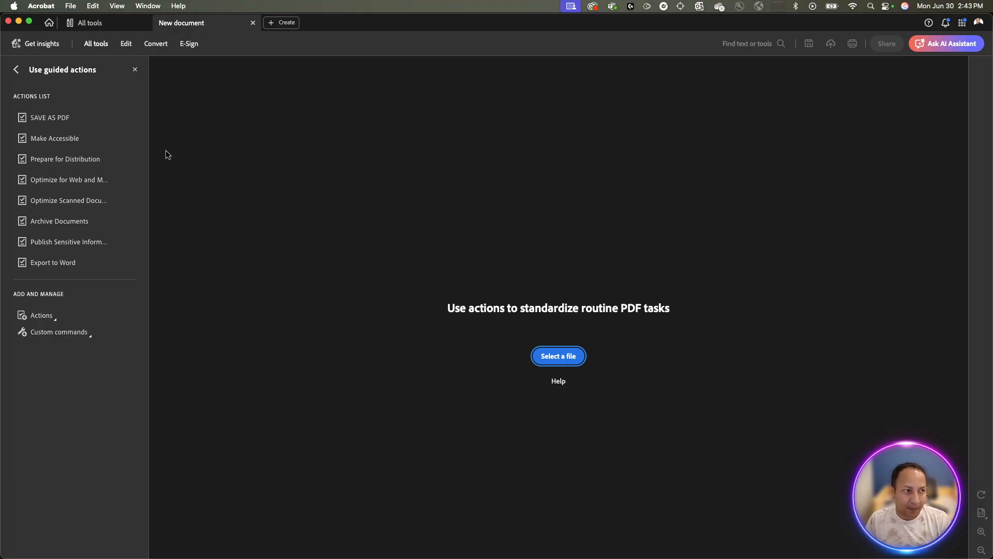
# Remove the SAVE AS PDF and Export to Word guided actions, confirming each deletion.
pyautogui.click(128, 118)
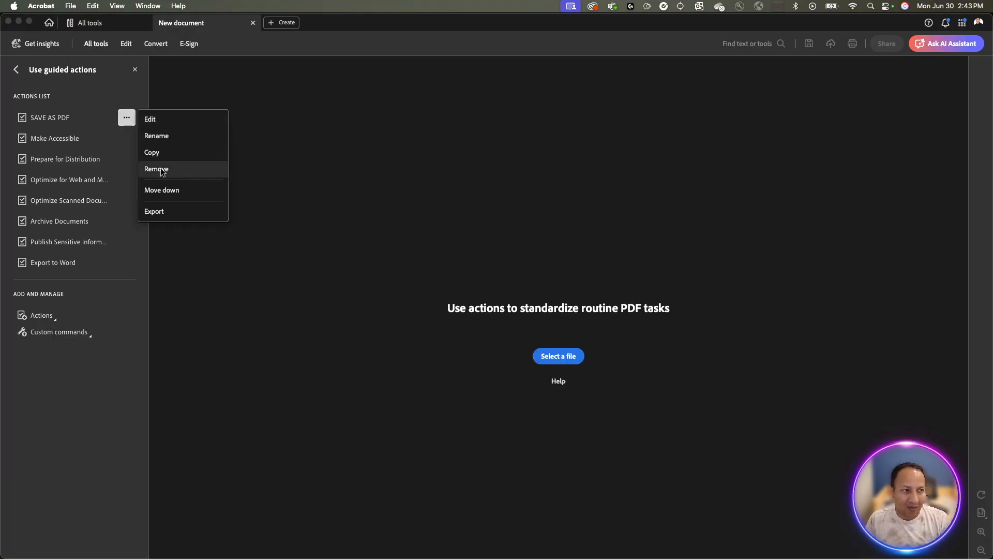
pyautogui.click(173, 171)
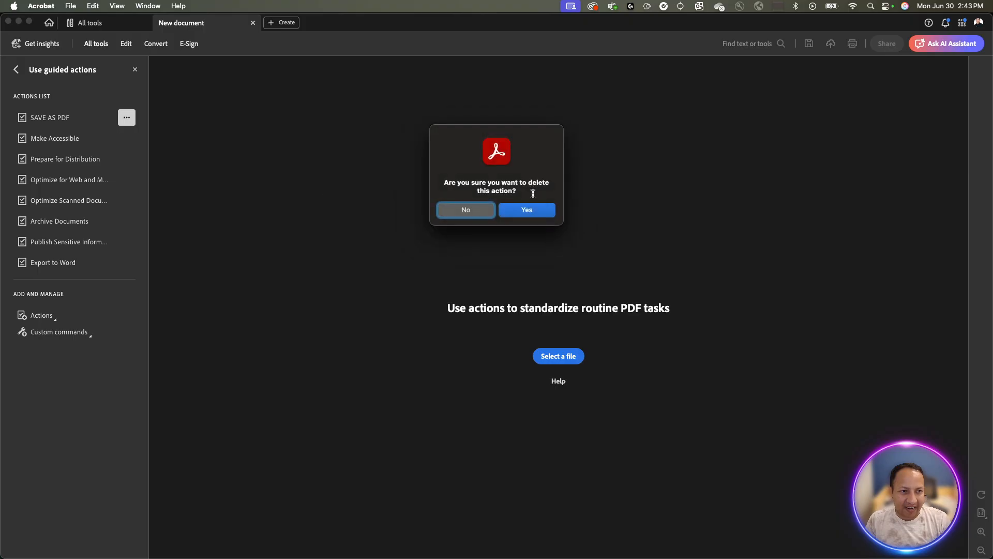
pyautogui.click(540, 213)
pyautogui.click(127, 242)
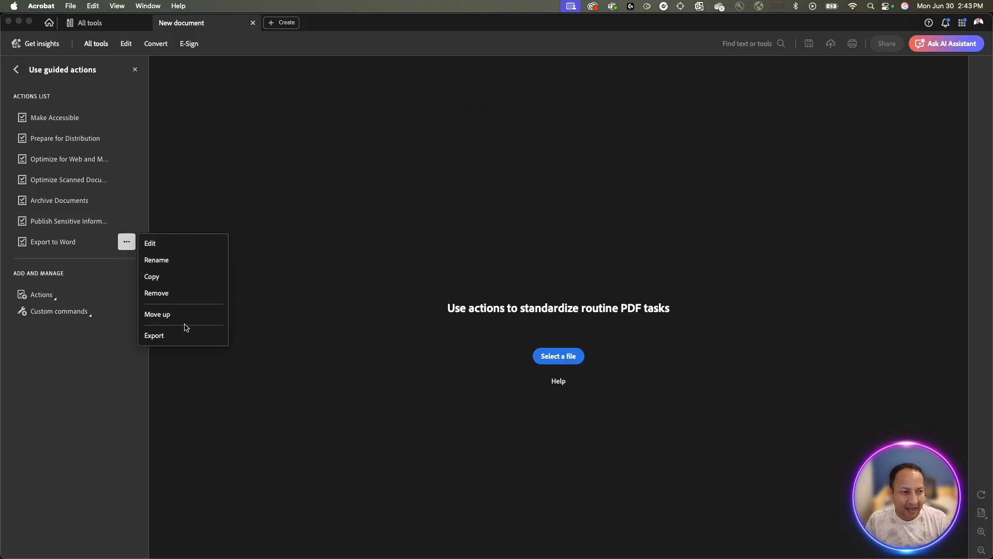
pyautogui.click(184, 292)
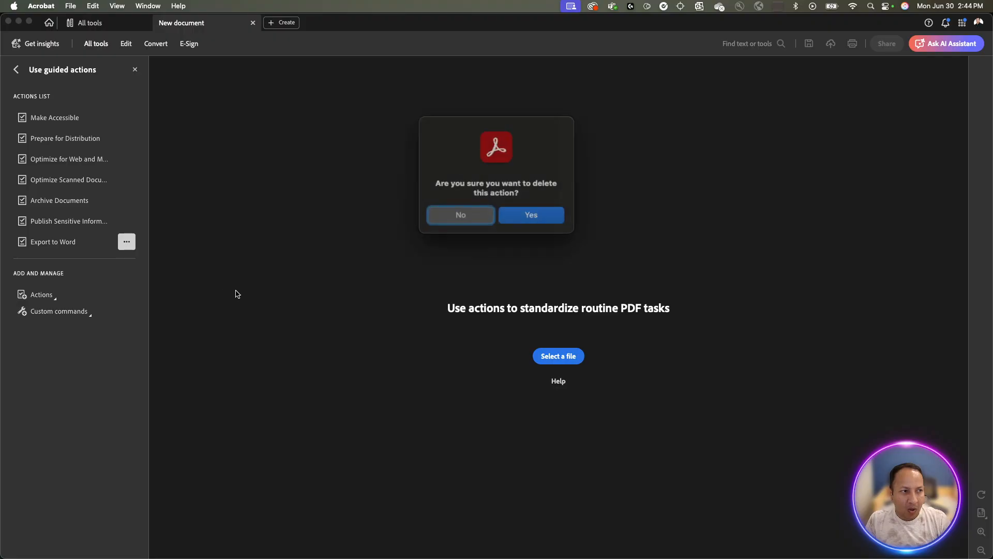
pyautogui.click(518, 214)
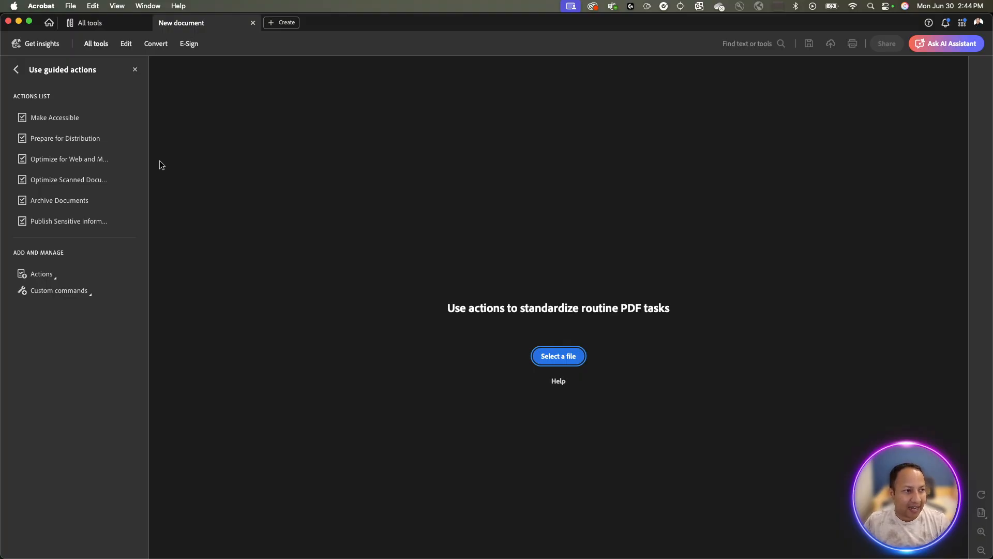
# Select Prepare for Distribution in the Actions List and show its Add files choices.
pyautogui.moveTo(87, 143)
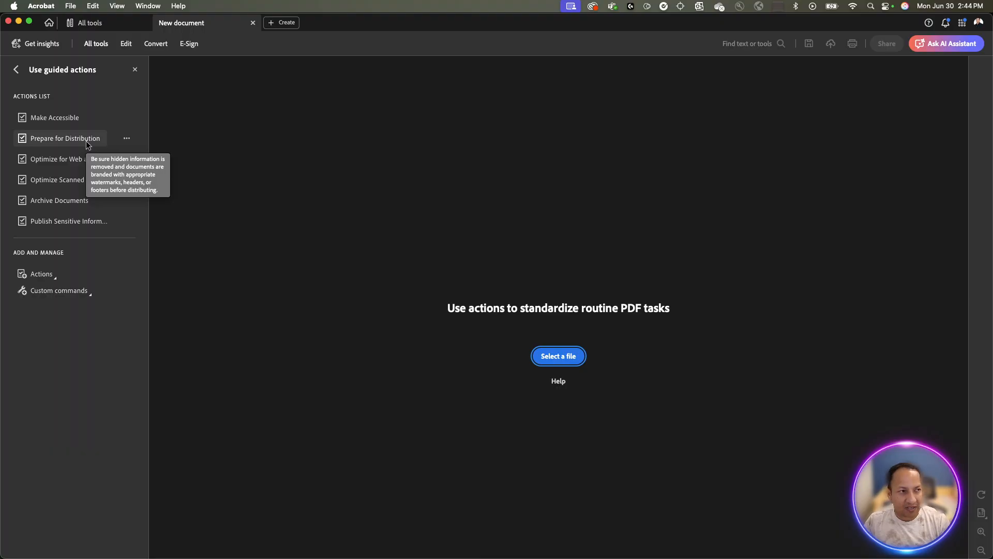
pyautogui.click(86, 141)
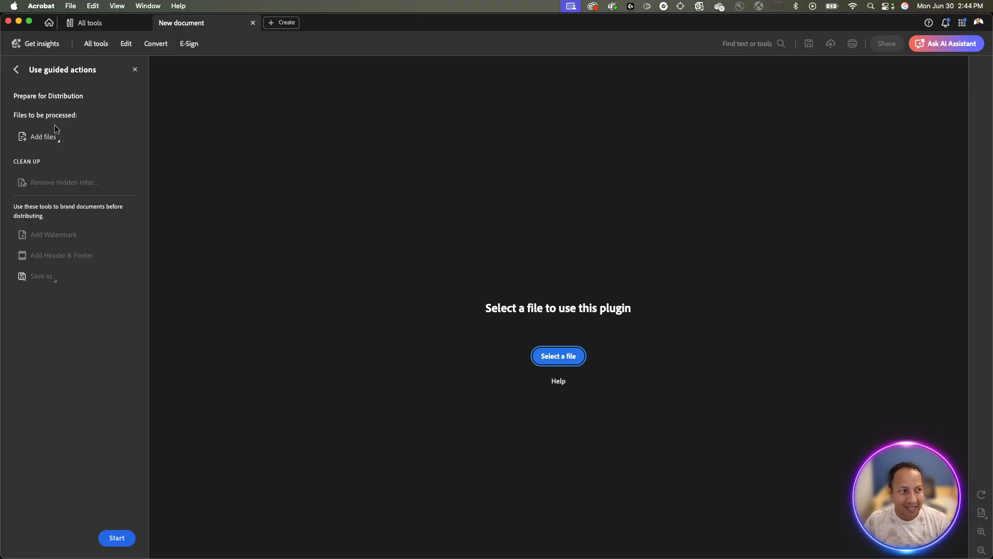
pyautogui.click(56, 144)
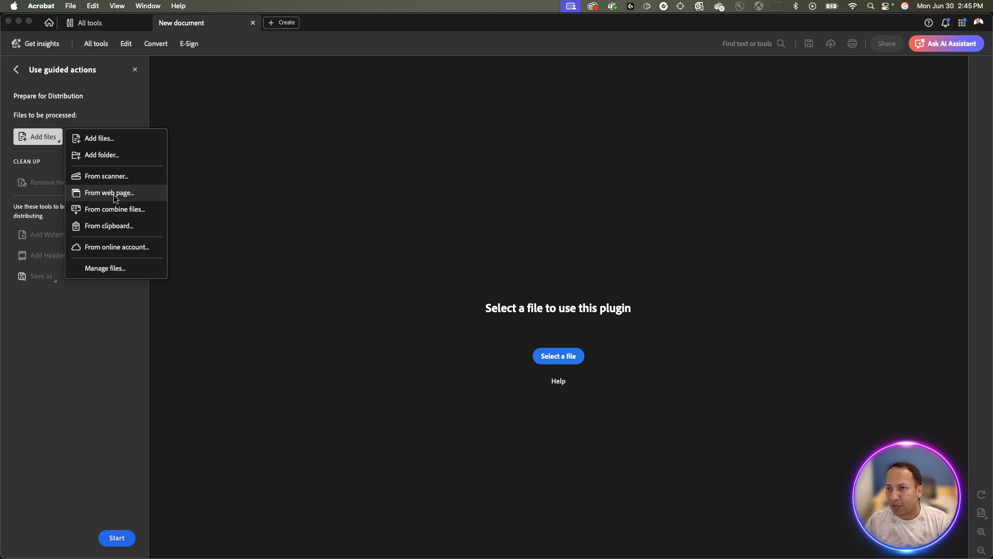
# Choose Add files… and point the file picker at the Guided Actions folder.
pyautogui.click(108, 139)
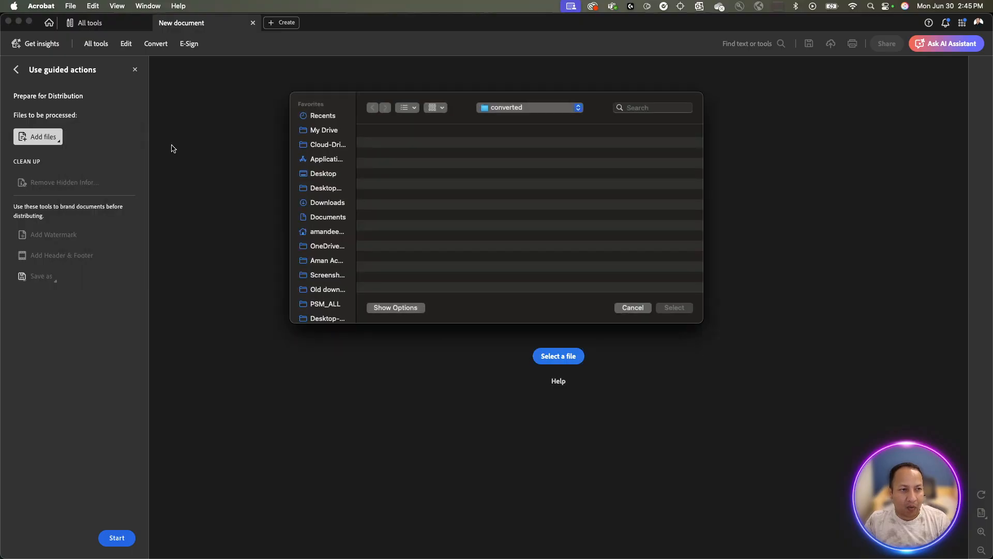
pyautogui.click(507, 109)
pyautogui.click(510, 145)
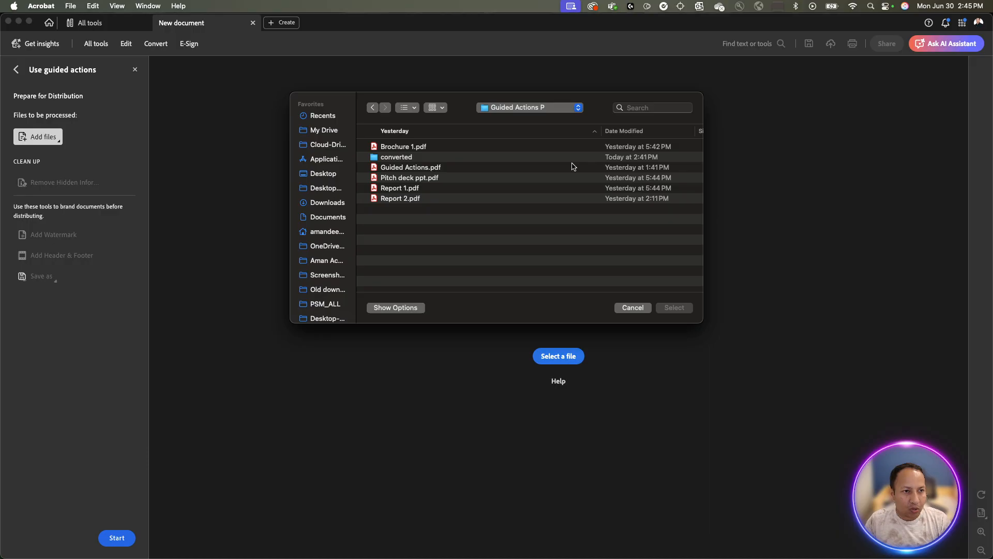
# Select Report 1.pdf and Report 2.pdf together in the folder.
pyautogui.click(412, 190)
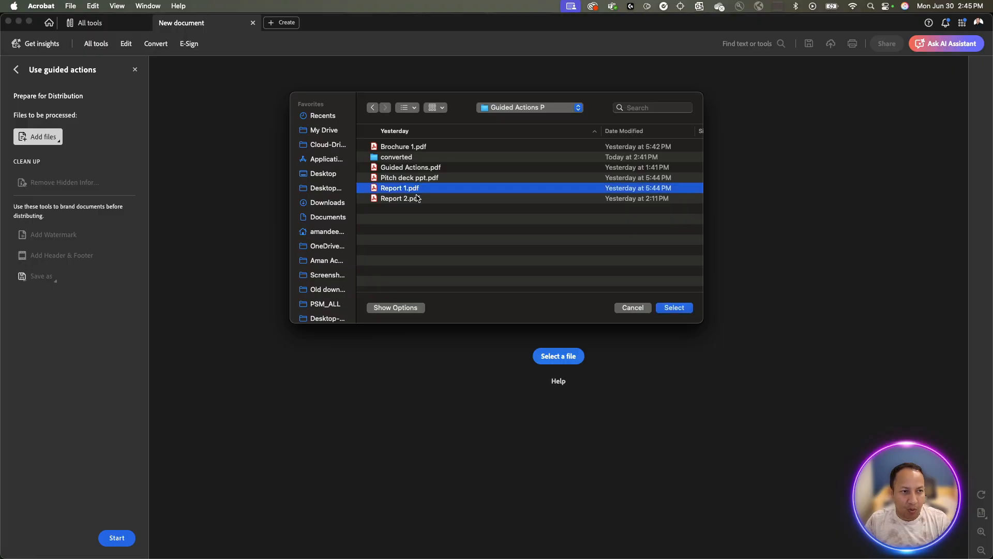
pyautogui.keyDown('shift'); pyautogui.click(417, 198); pyautogui.keyUp('shift')
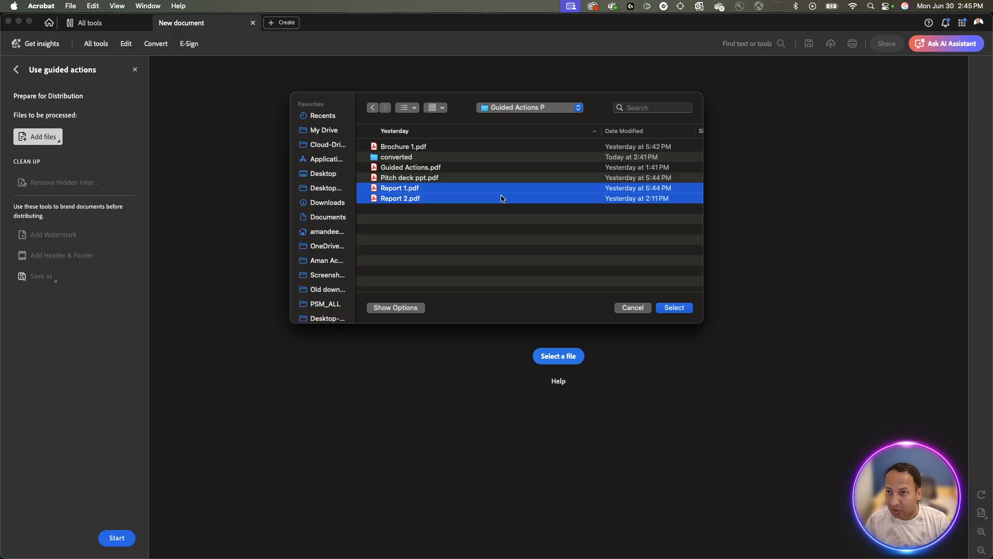
pyautogui.keyDown('super'); pyautogui.click(476, 170); pyautogui.keyUp('super')
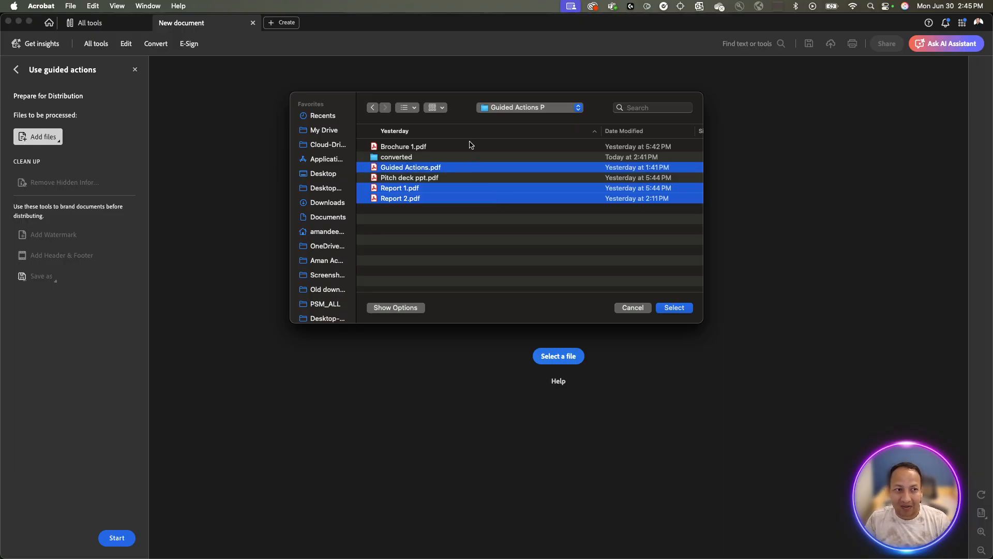
pyautogui.click(456, 170)
pyautogui.click(454, 187)
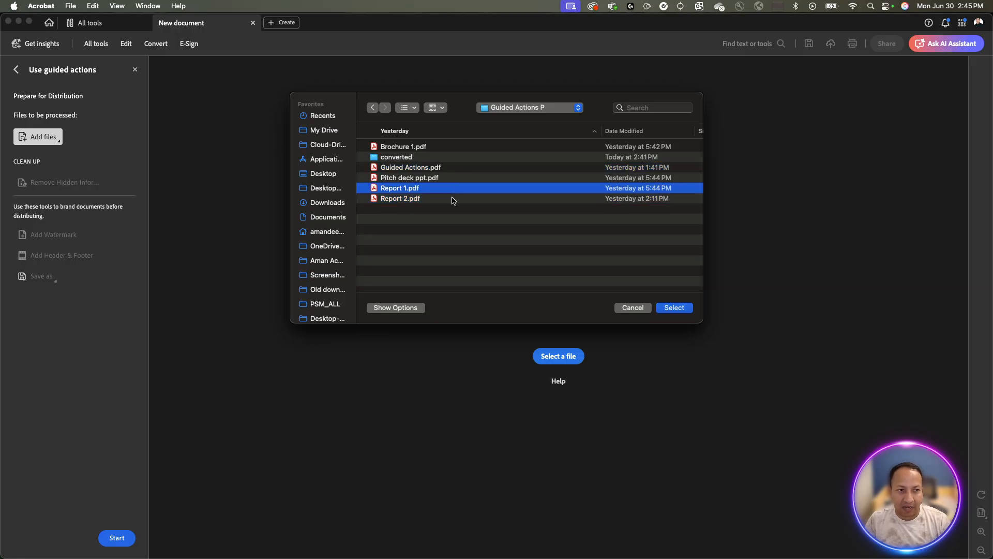
pyautogui.keyDown('shift'); pyautogui.click(454, 200); pyautogui.keyUp('shift')
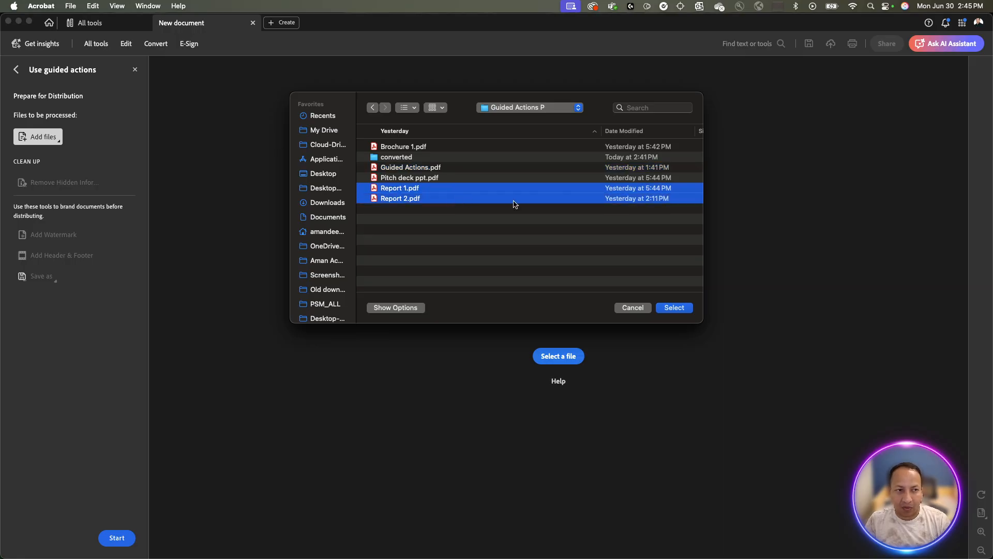
pyautogui.click(551, 240)
pyautogui.press('super+a')
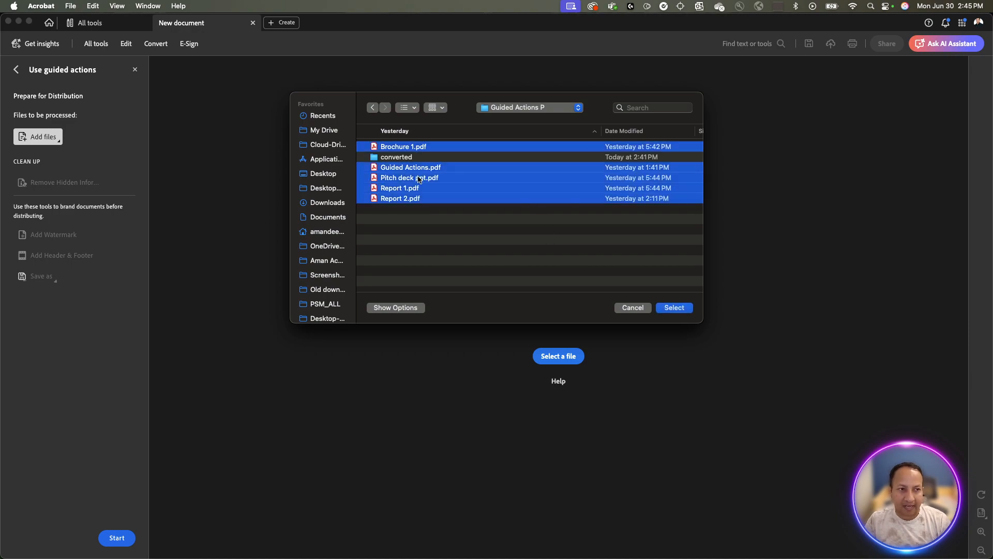
pyautogui.click(518, 232)
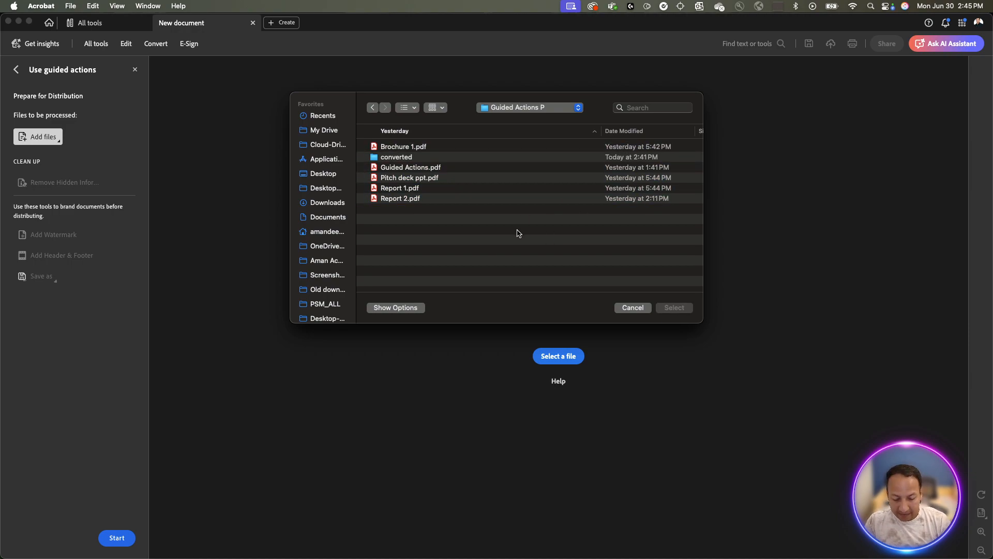
pyautogui.click(479, 200)
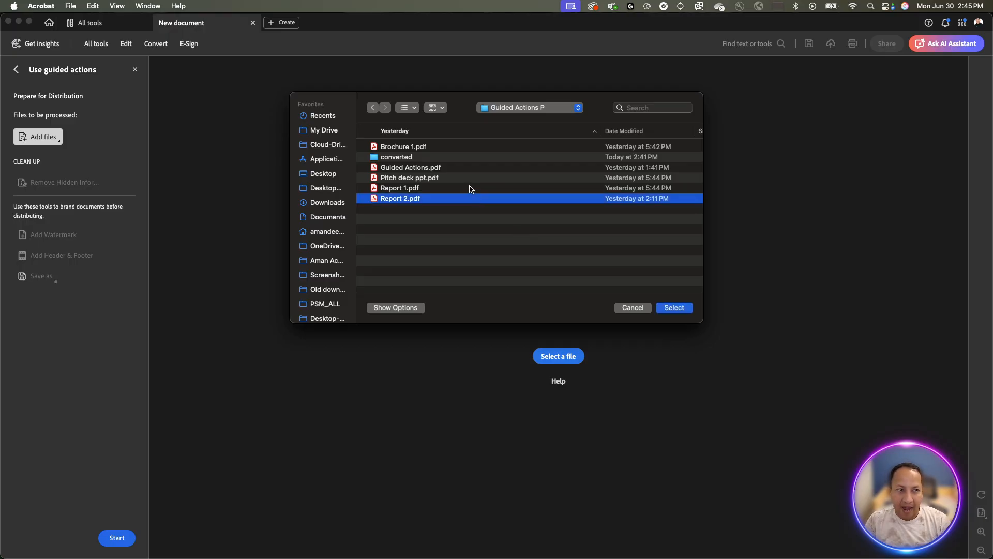
pyautogui.keyDown('shift'); pyautogui.click(469, 191); pyautogui.keyUp('shift')
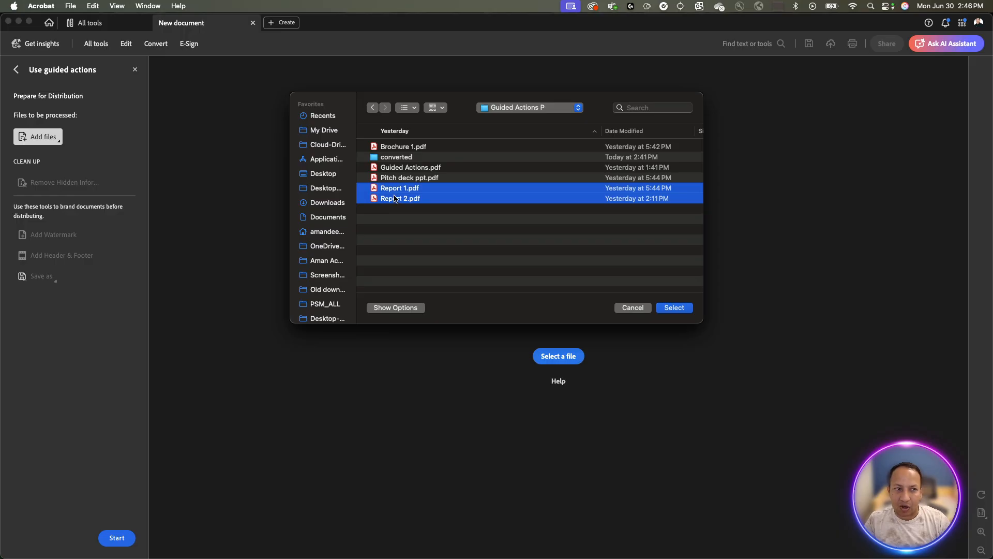
# Confirm Report 2.pdf and Report 1.pdf as the action's files to process.
pyautogui.click(671, 308)
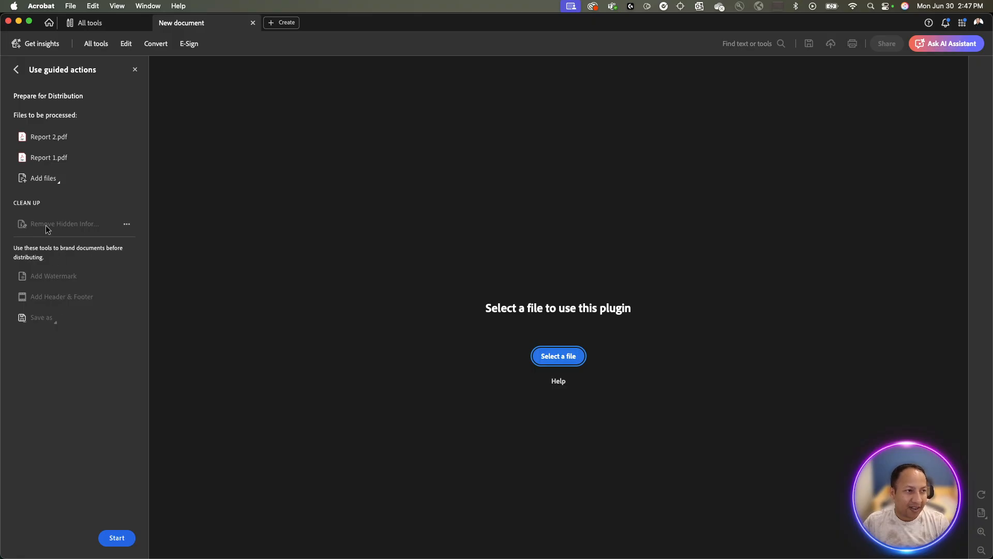
# Mark Add Header & Footer as skipped while keeping Add Watermark enabled.
pyautogui.click(132, 276)
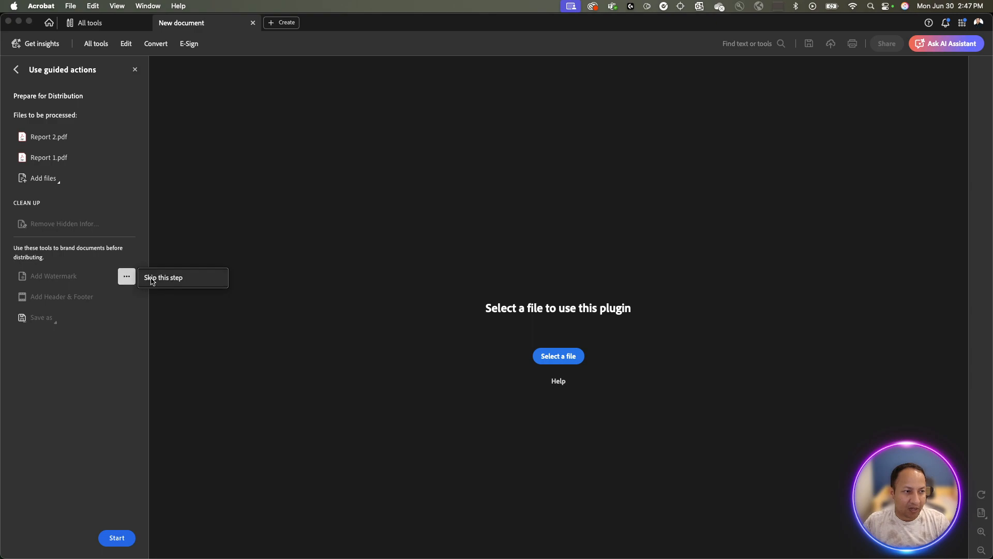
pyautogui.click(66, 274)
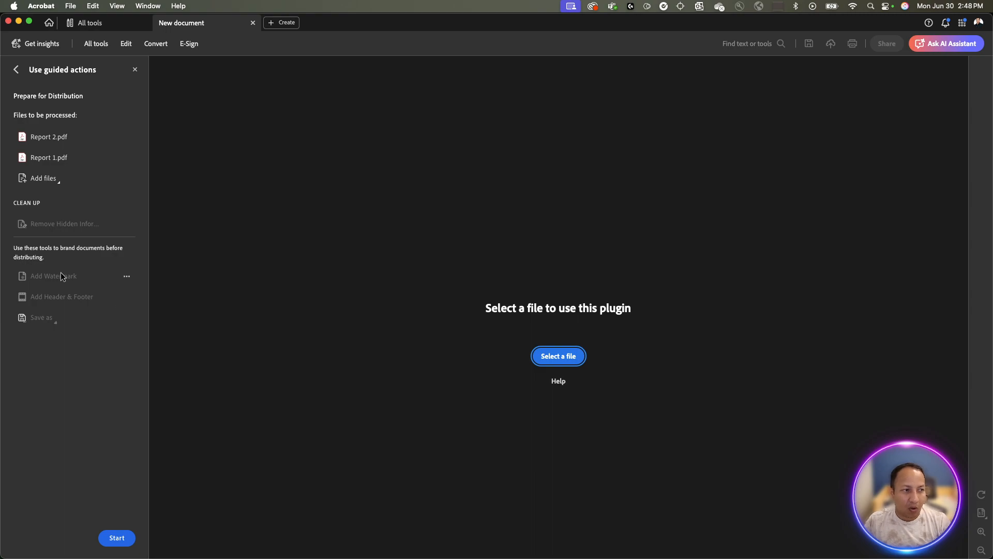
pyautogui.click(127, 297)
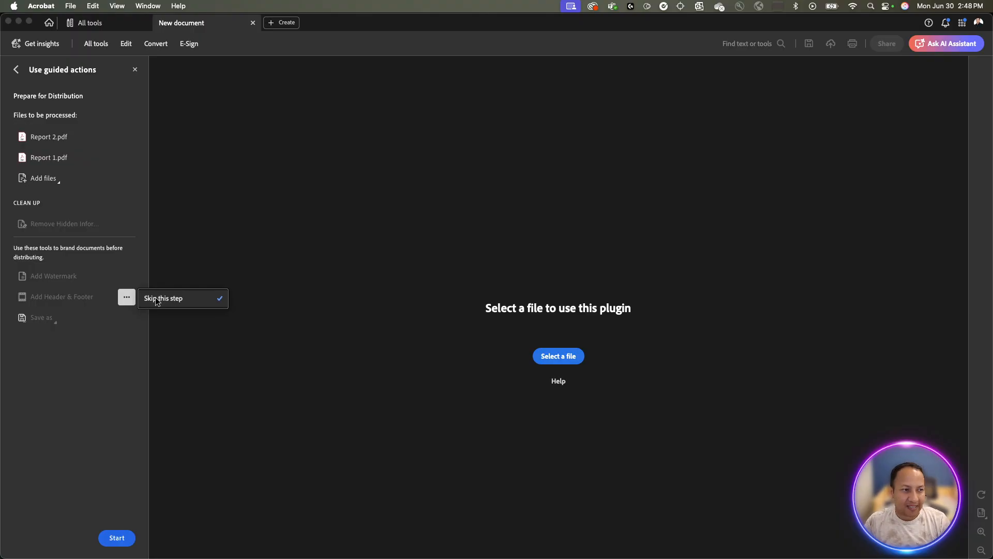
pyautogui.click(157, 299)
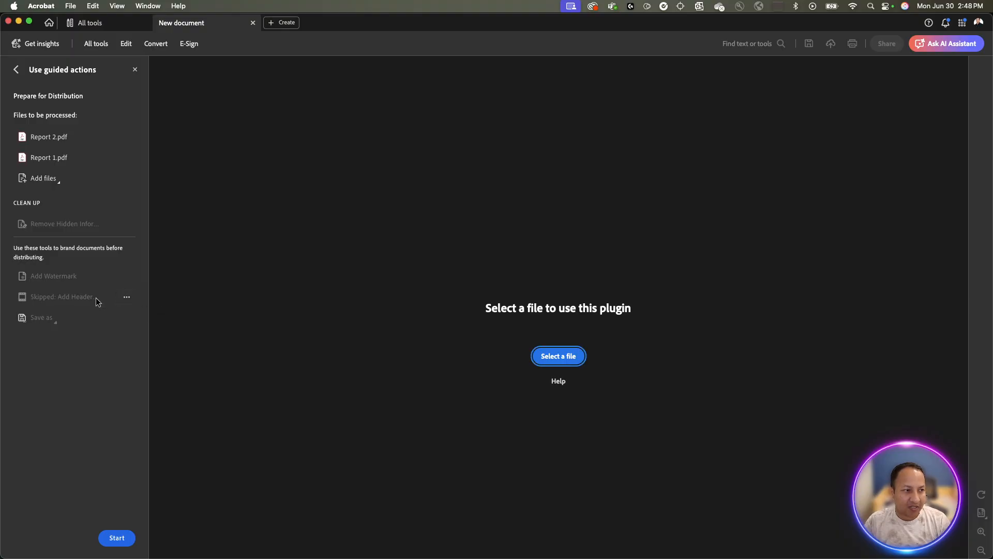
pyautogui.click(123, 299)
pyautogui.click(119, 297)
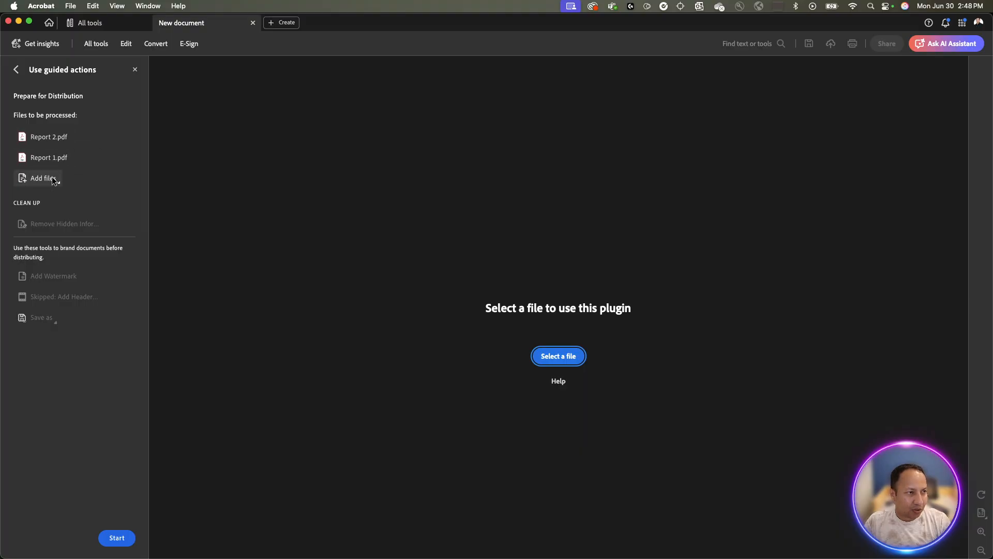
# Start the action on both reports and allow file-system write access.
pyautogui.click(130, 538)
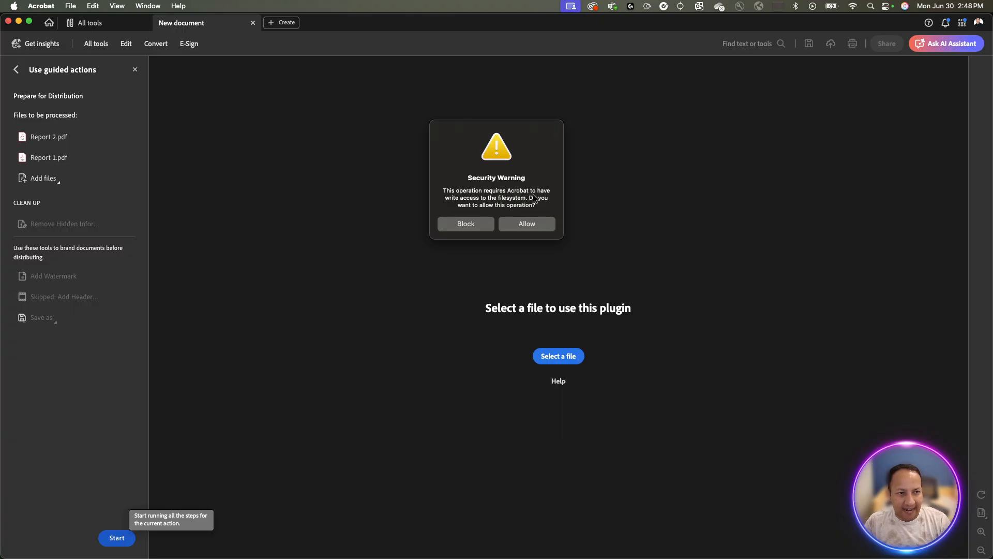
pyautogui.click(536, 222)
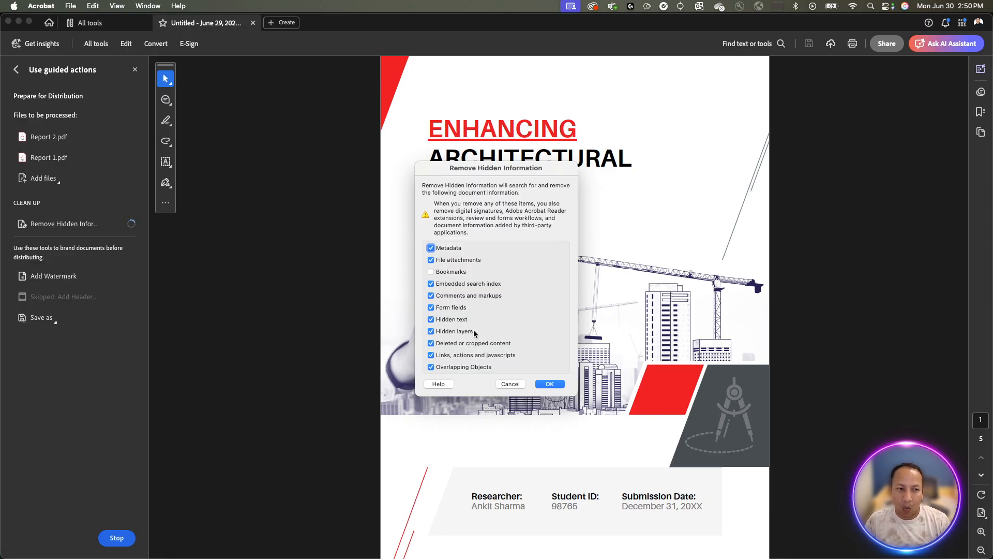
# Uncheck File attachments in the Remove Hidden Information dialog.
pyautogui.click(431, 261)
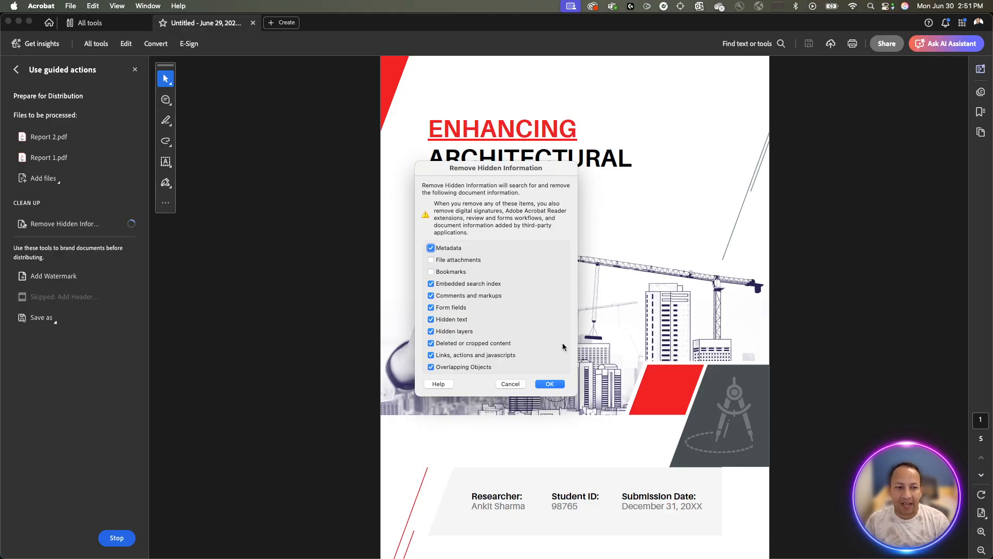
# Remove the hidden information and enter 'Confidential' as the watermark text.
pyautogui.click(549, 384)
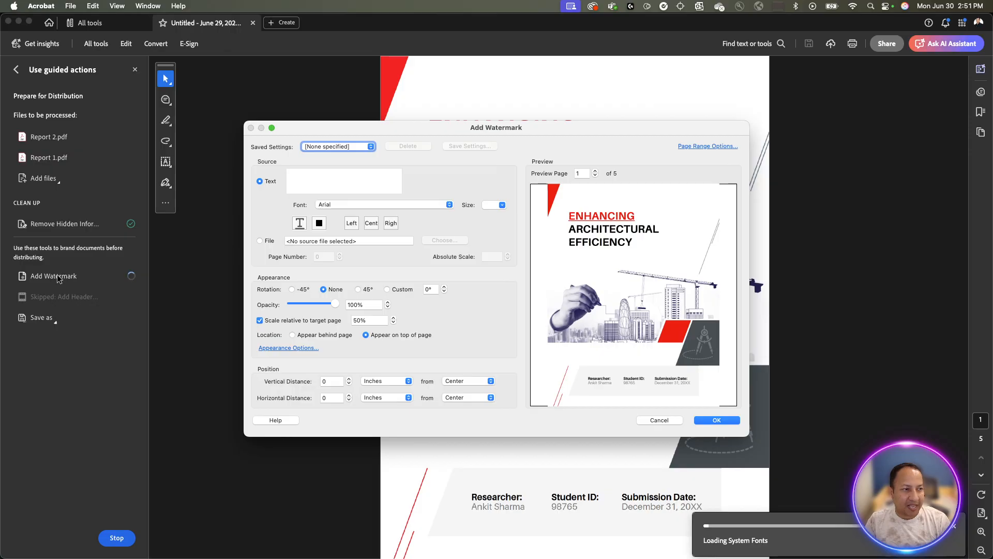
pyautogui.click(315, 181)
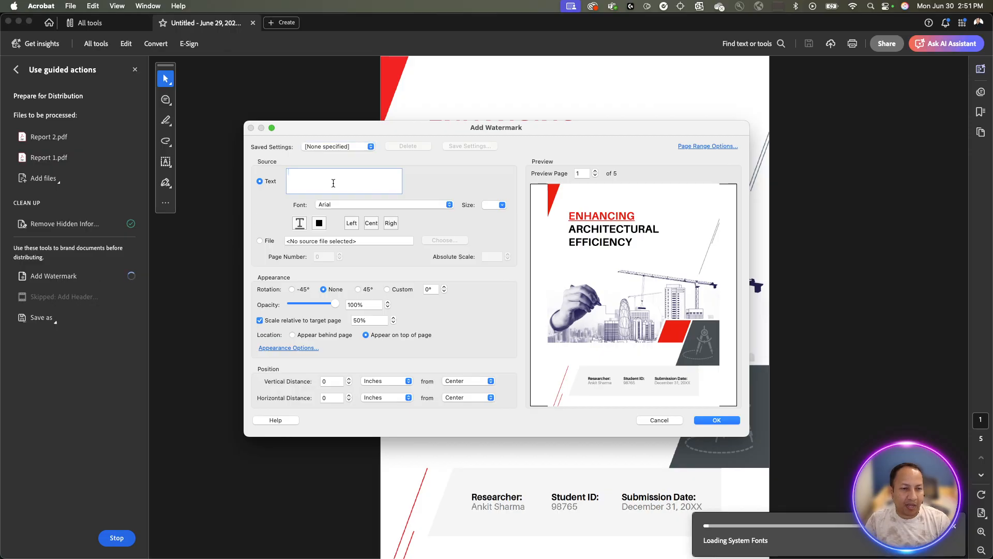
pyautogui.write('D')
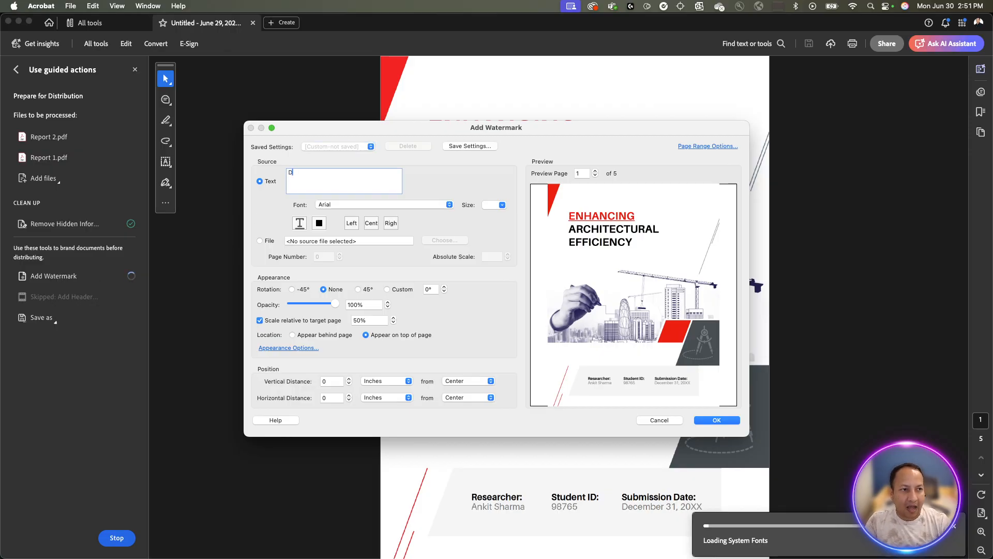
pyautogui.press('BackSpace')
pyautogui.write('Confid')
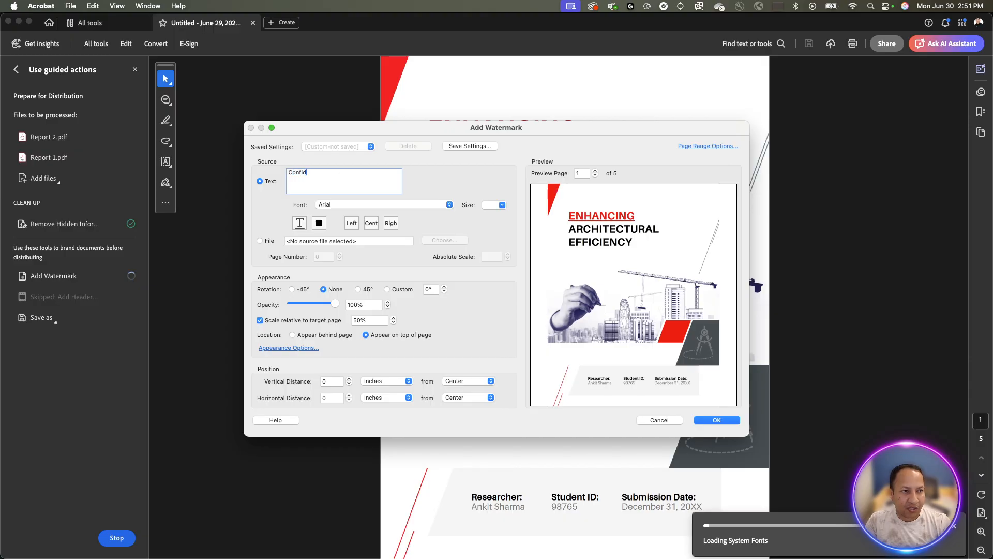
pyautogui.write('ential')
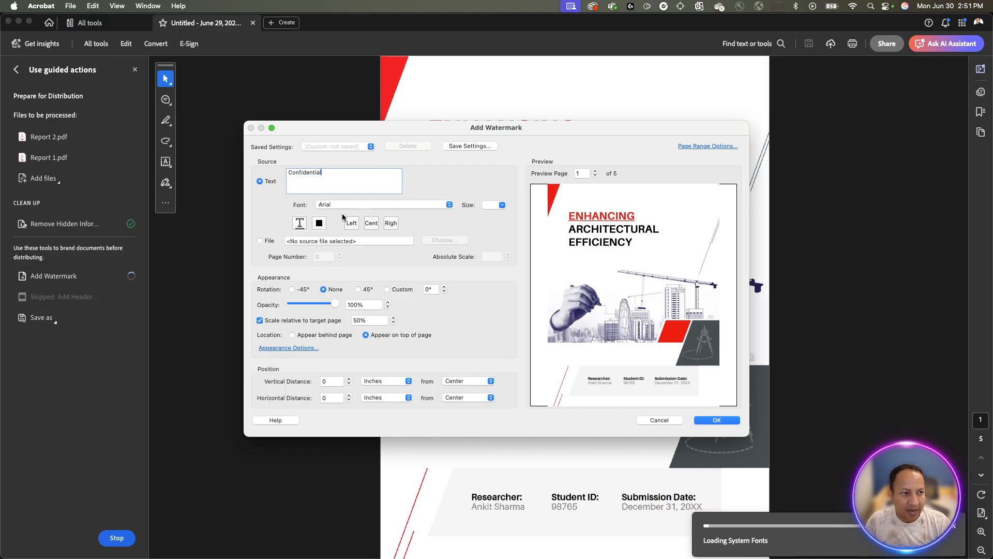
pyautogui.click(260, 241)
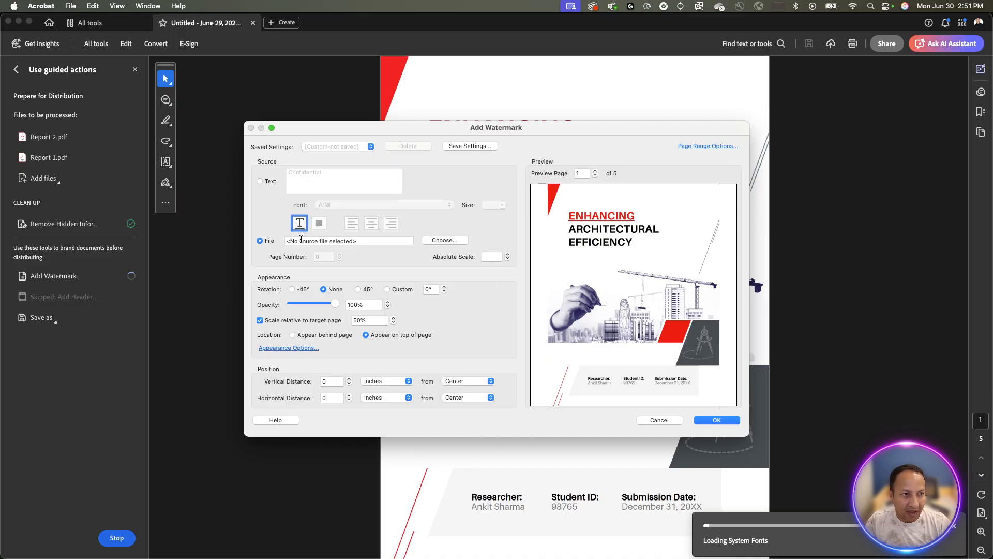
pyautogui.click(259, 181)
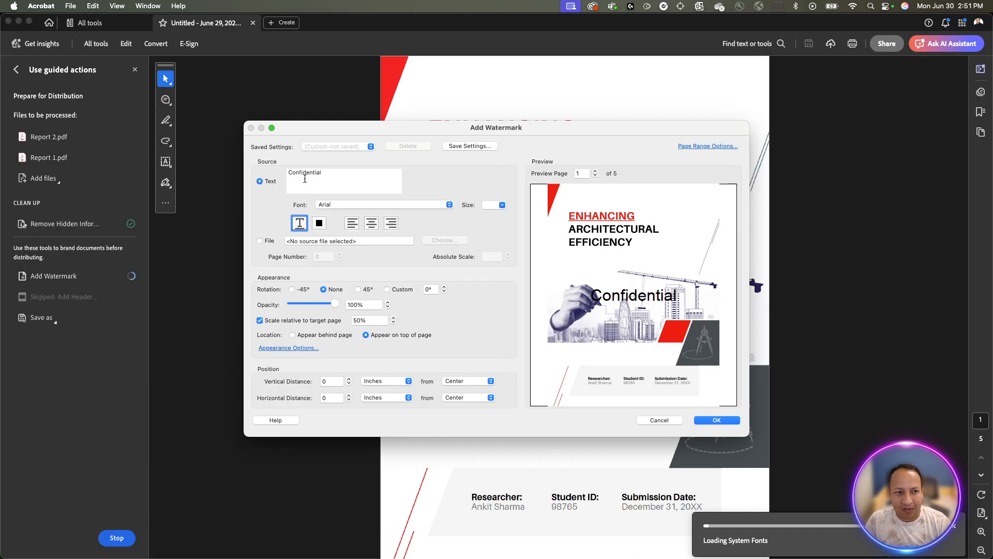
# Set the watermark to size 72, 45° rotation and 19% opacity.
pyautogui.click(501, 206)
pyautogui.scroll(-3, 492, 245)
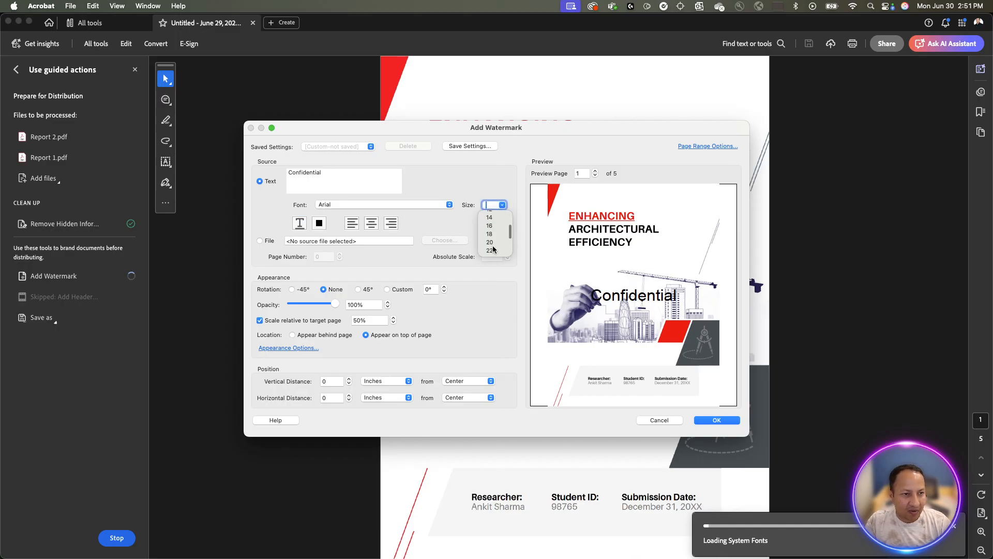
pyautogui.click(495, 251)
pyautogui.click(505, 205)
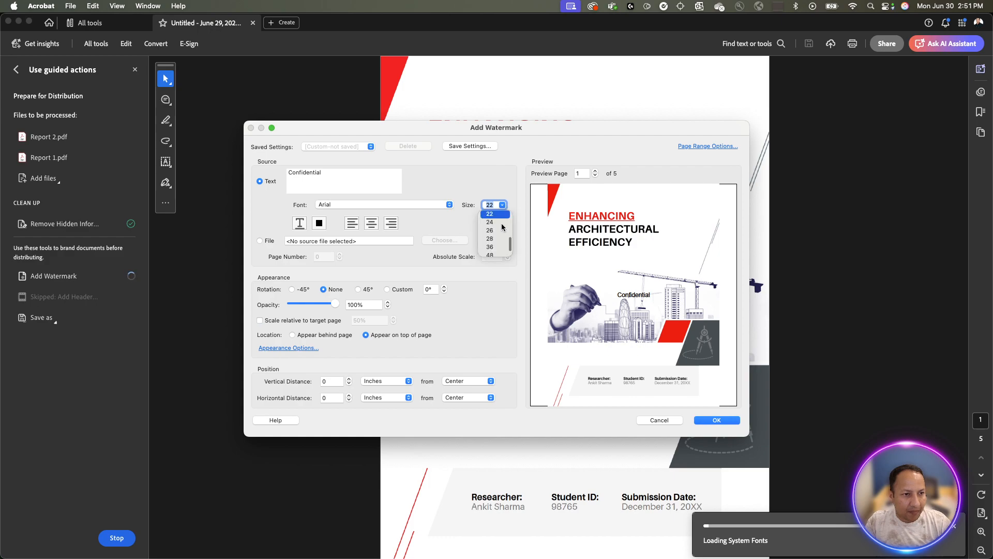
pyautogui.click(493, 250)
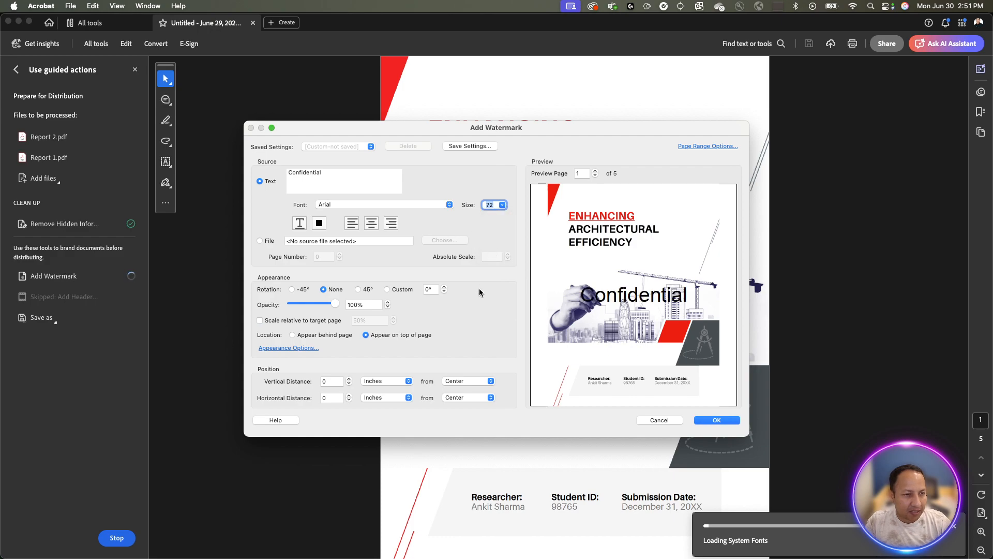
pyautogui.click(358, 289)
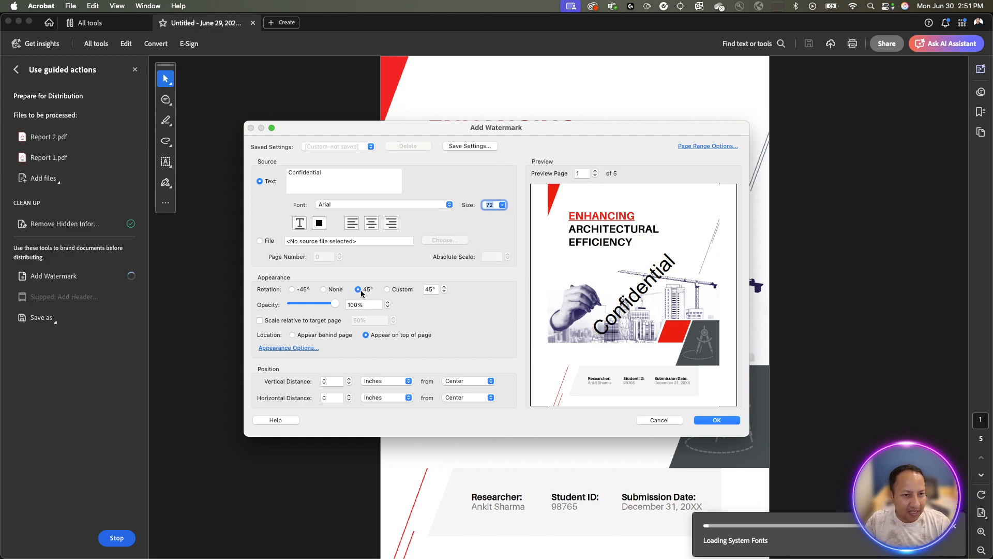
pyautogui.moveTo(339, 305); pyautogui.dragTo(304, 306)
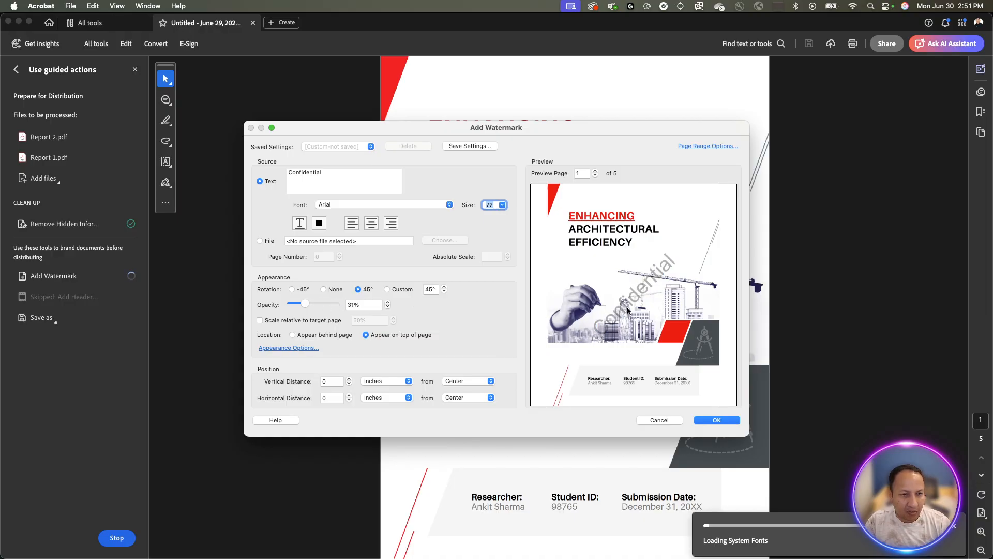
pyautogui.moveTo(306, 305); pyautogui.dragTo(299, 305)
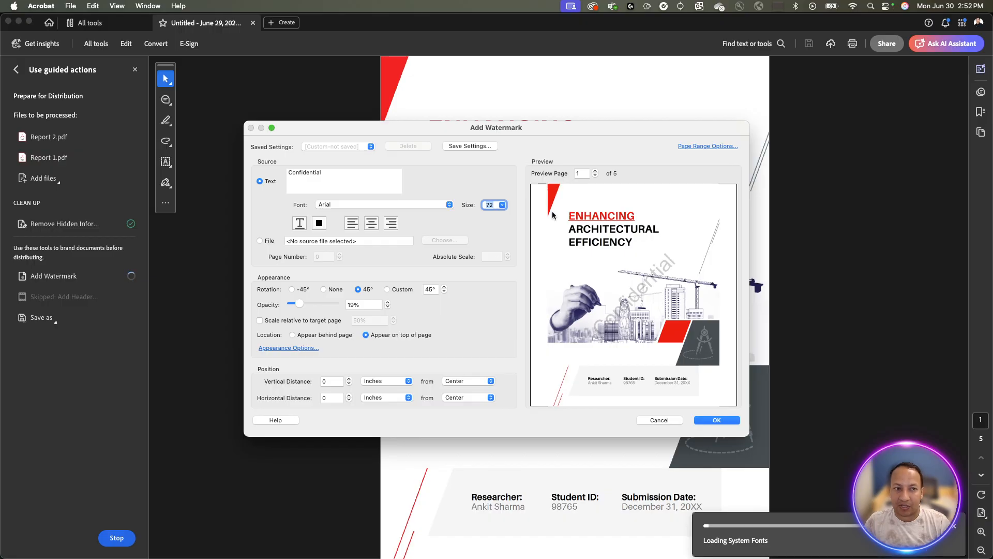
# Preview the watermark on pages 2–4, then apply it to the report.
pyautogui.click(594, 169)
pyautogui.click(594, 170)
pyautogui.click(593, 171)
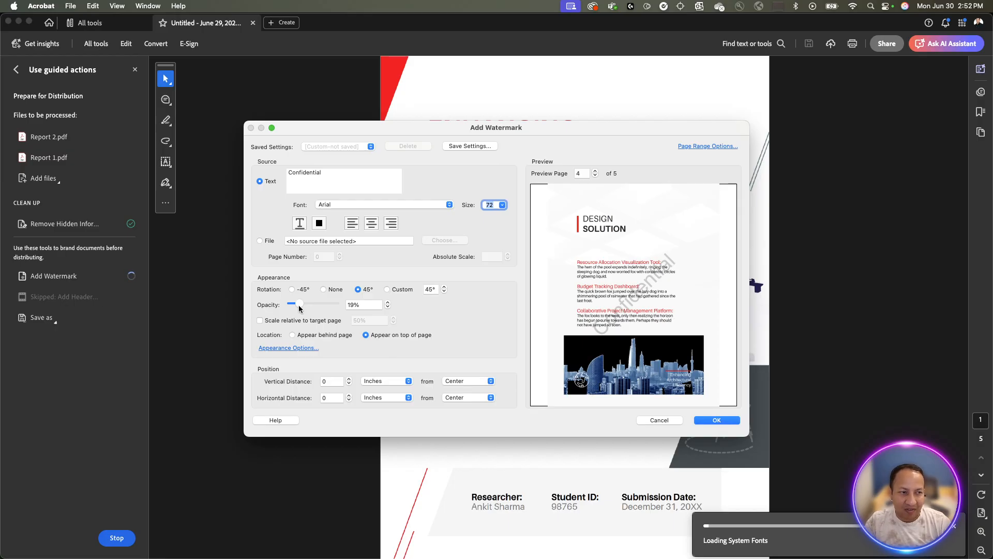
pyautogui.click(707, 421)
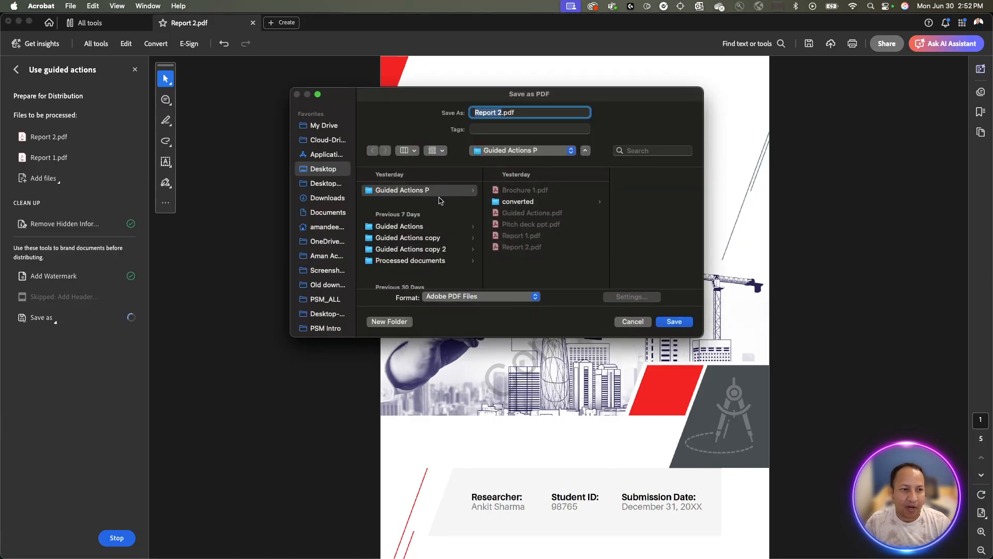
# Save into the converted folder with '_processed' appended, giving Report 2_processed.pdf.
pyautogui.click(497, 201)
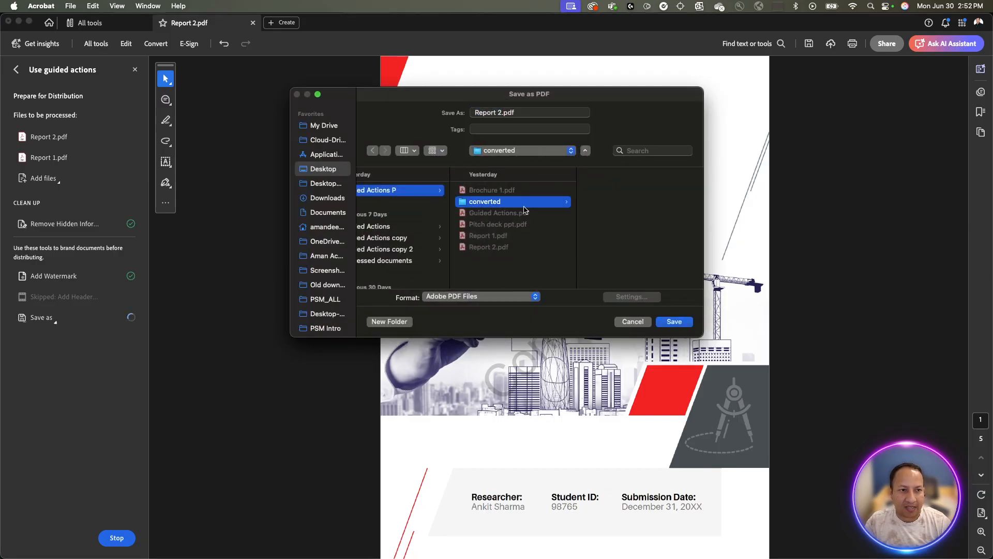
pyautogui.click(511, 113)
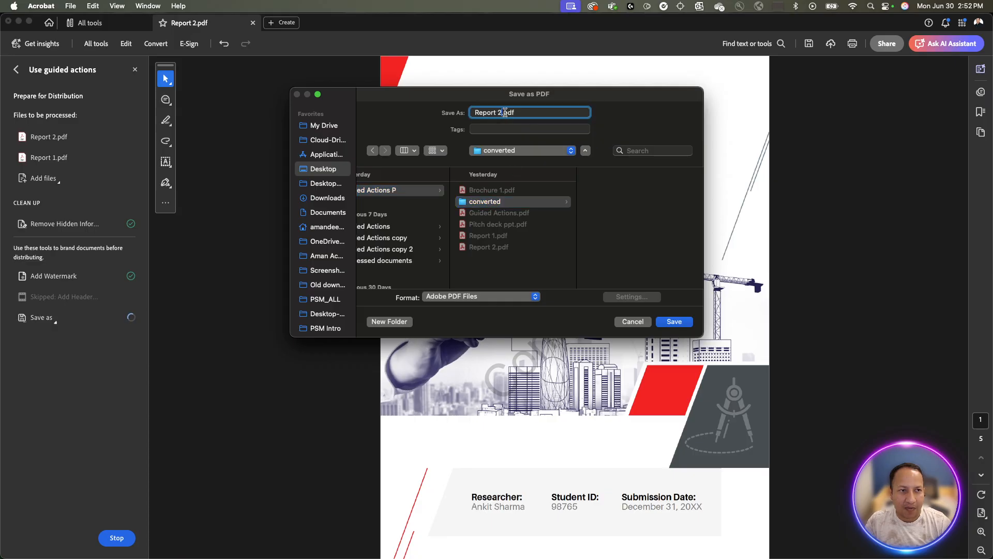
pyautogui.click(511, 113)
pyautogui.write('_processe')
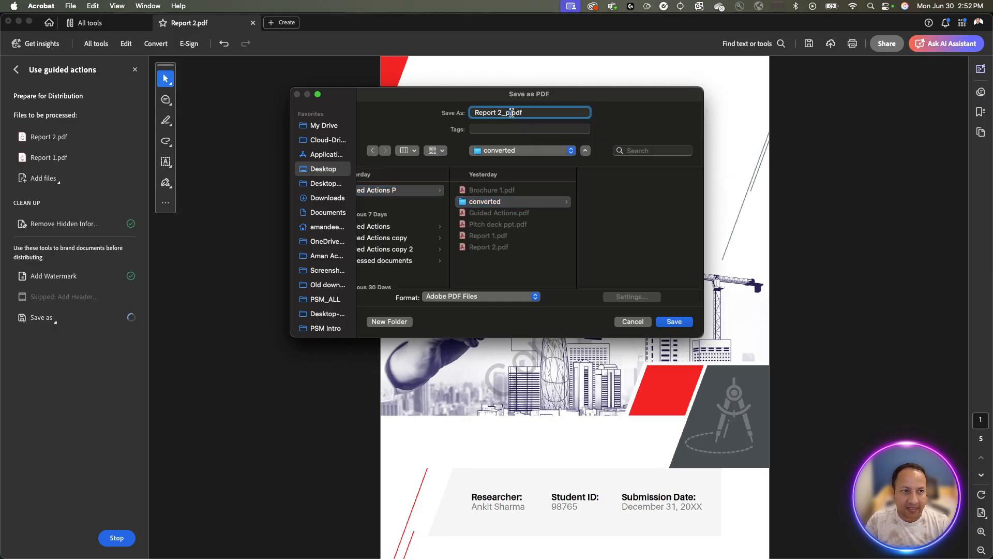
pyautogui.write('d')
pyautogui.press('Return')
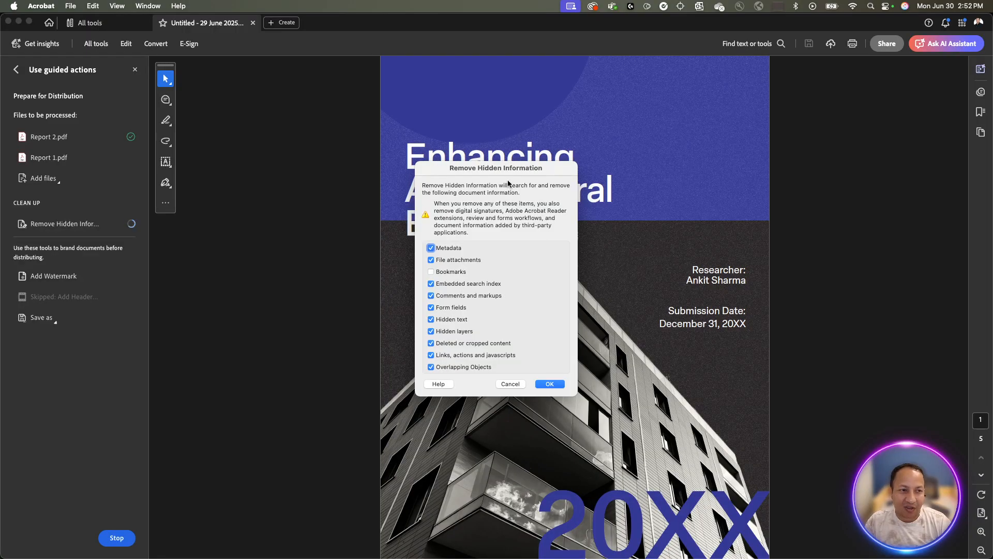
# Strip hidden information from Report 1 but keep its file attachments.
pyautogui.click(460, 262)
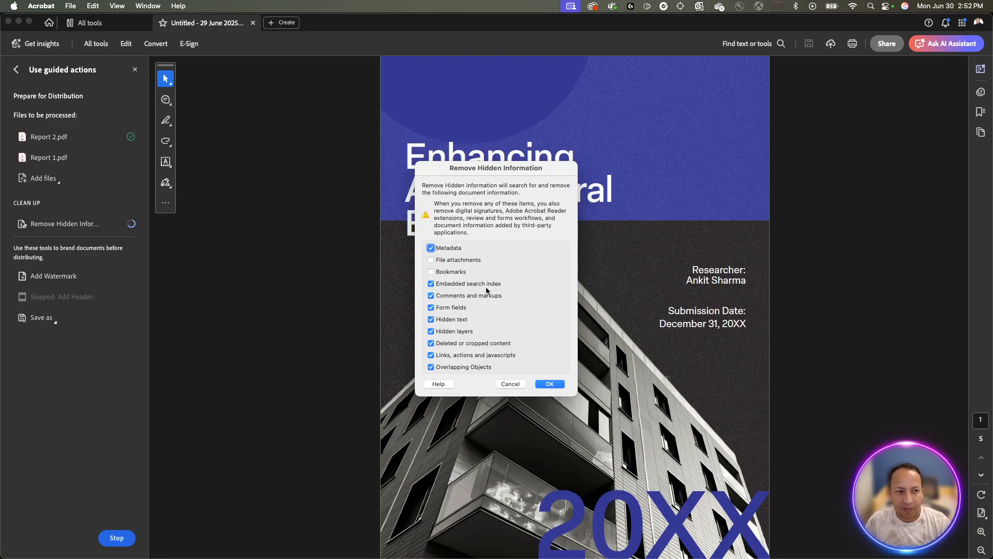
pyautogui.click(551, 385)
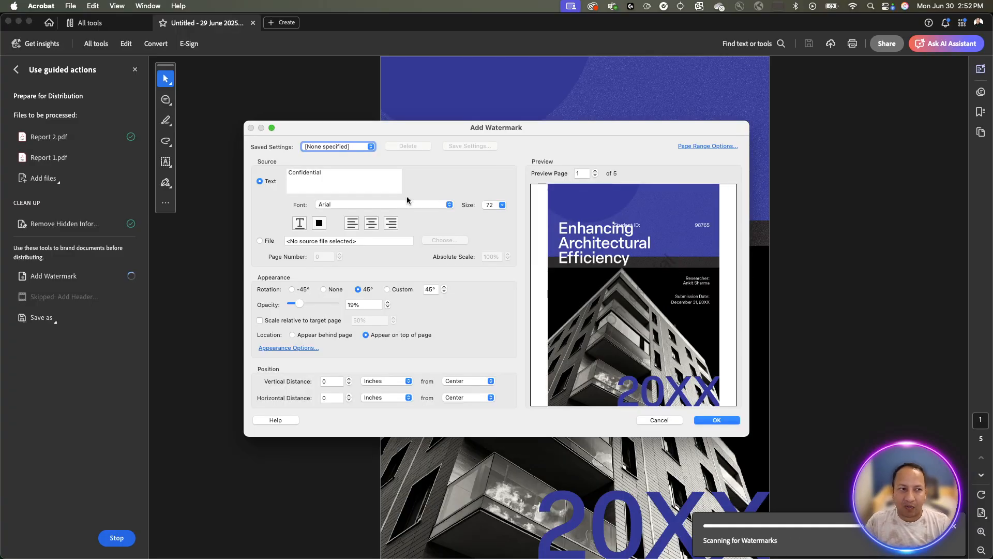
# Step the watermark preview forward to the last page of Report 1.
pyautogui.click(595, 171)
pyautogui.click(593, 170)
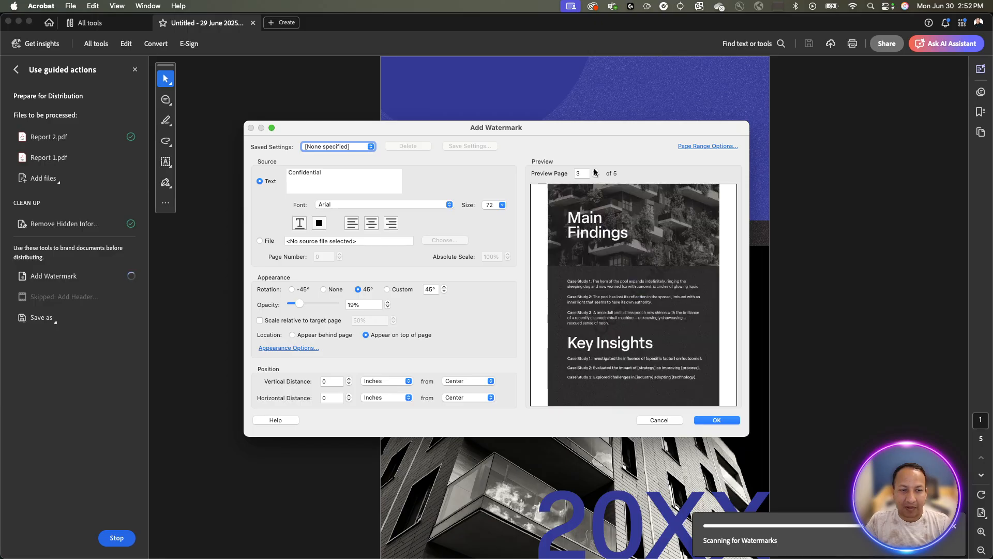
pyautogui.click(594, 169)
pyautogui.click(594, 170)
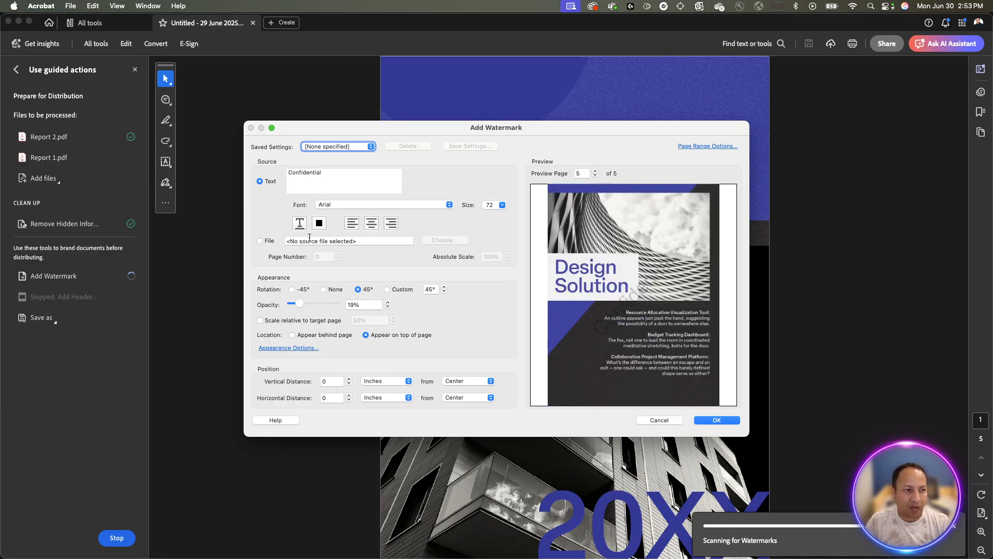
# Make the Confidential watermark white at 45% opacity and apply it.
pyautogui.click(319, 223)
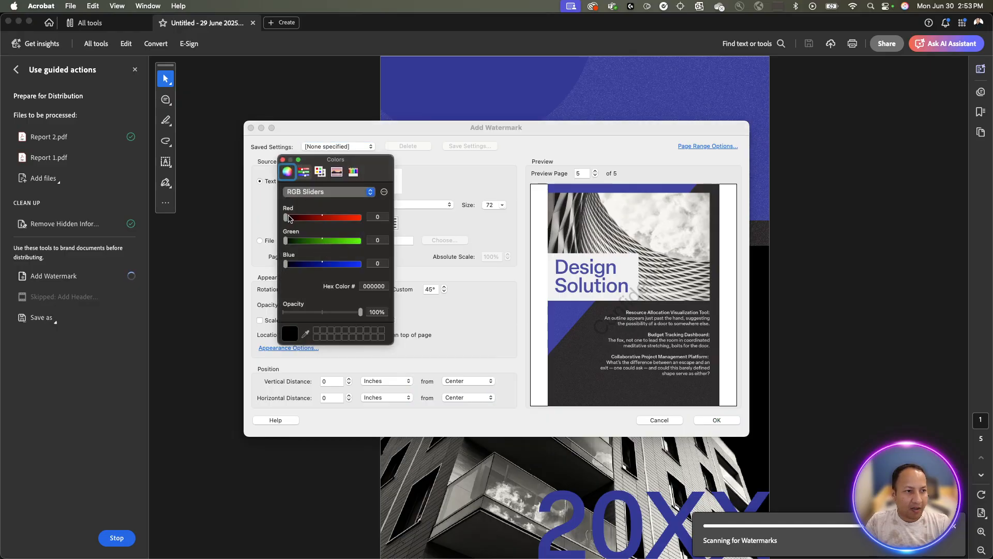
pyautogui.moveTo(286, 217); pyautogui.dragTo(392, 216)
pyautogui.moveTo(288, 242); pyautogui.dragTo(407, 243)
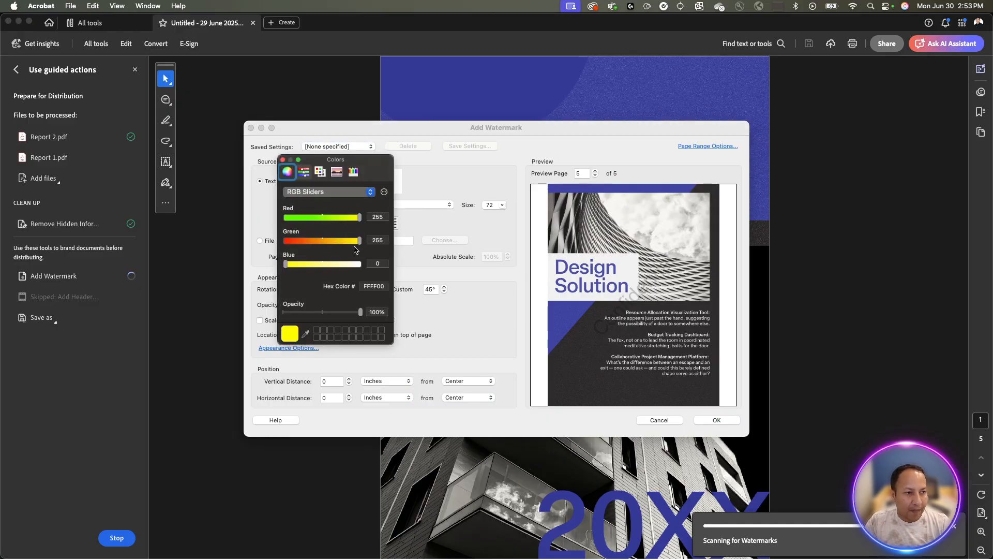
pyautogui.moveTo(287, 265); pyautogui.dragTo(360, 264)
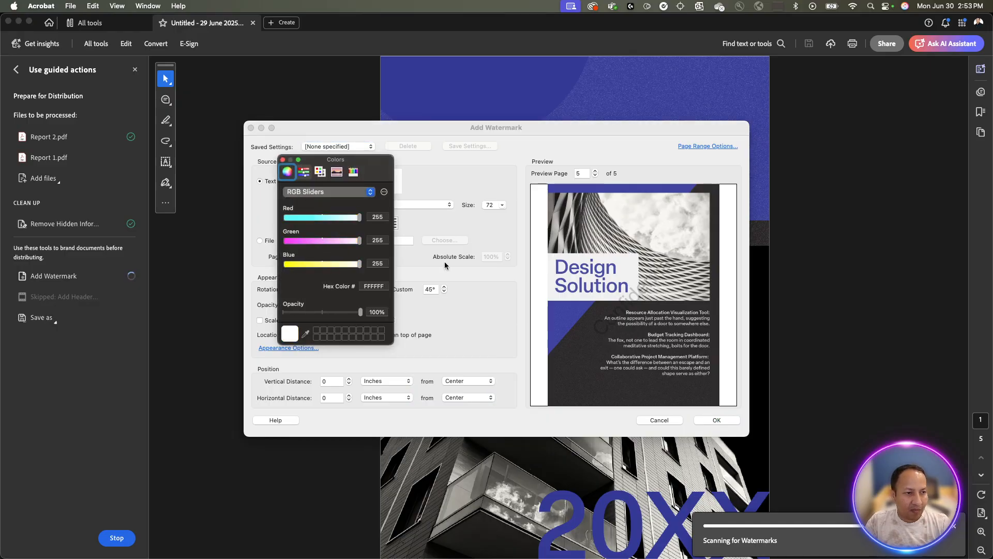
pyautogui.click(283, 160)
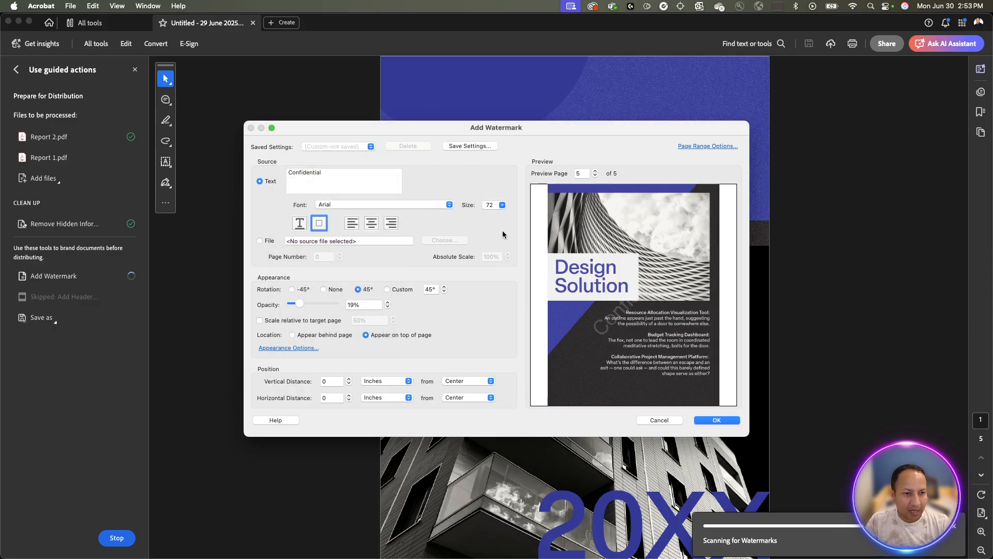
pyautogui.moveTo(300, 305); pyautogui.dragTo(312, 305)
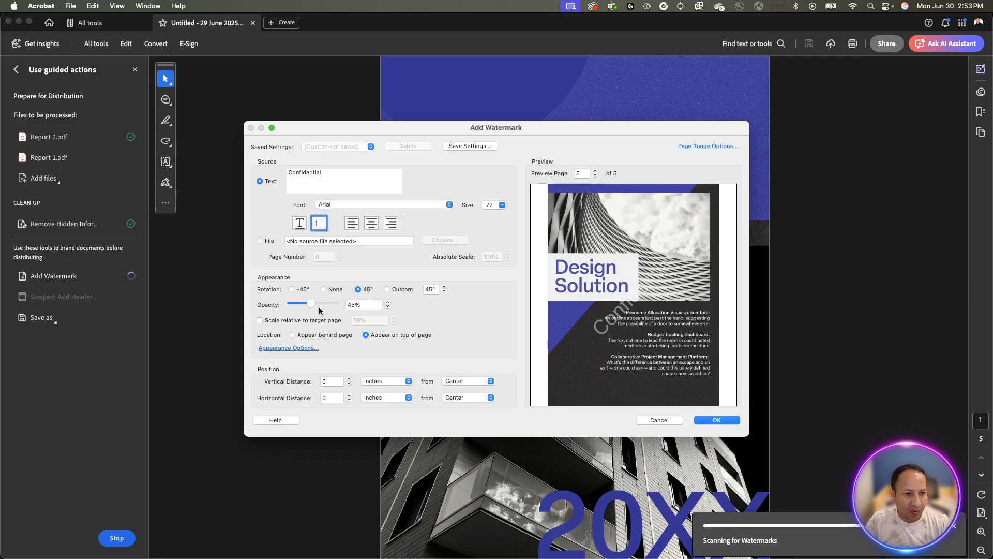
pyautogui.click(719, 419)
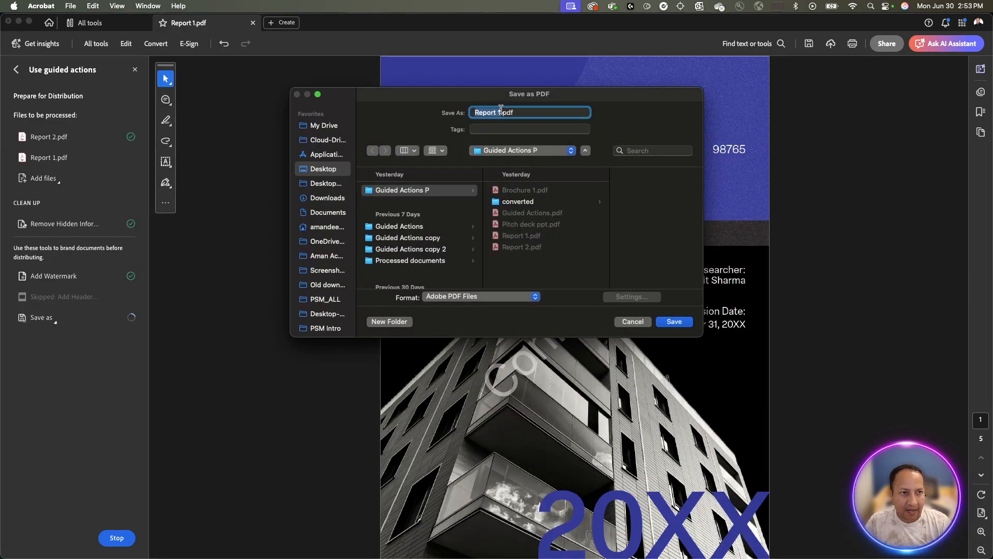
# Save Report 1 into the converted folder under the name Report 1_processed.pdf.
pyautogui.click(501, 111)
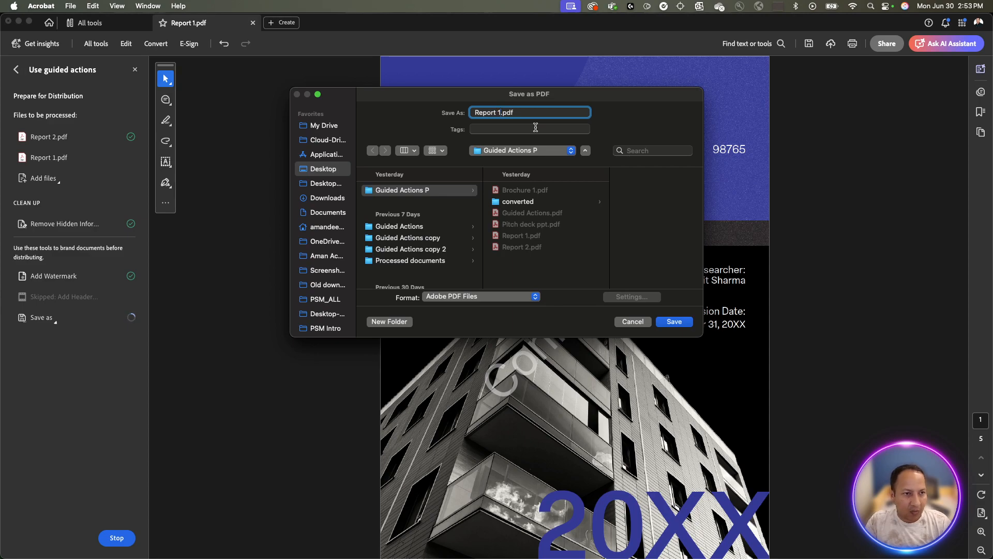
pyautogui.click(545, 201)
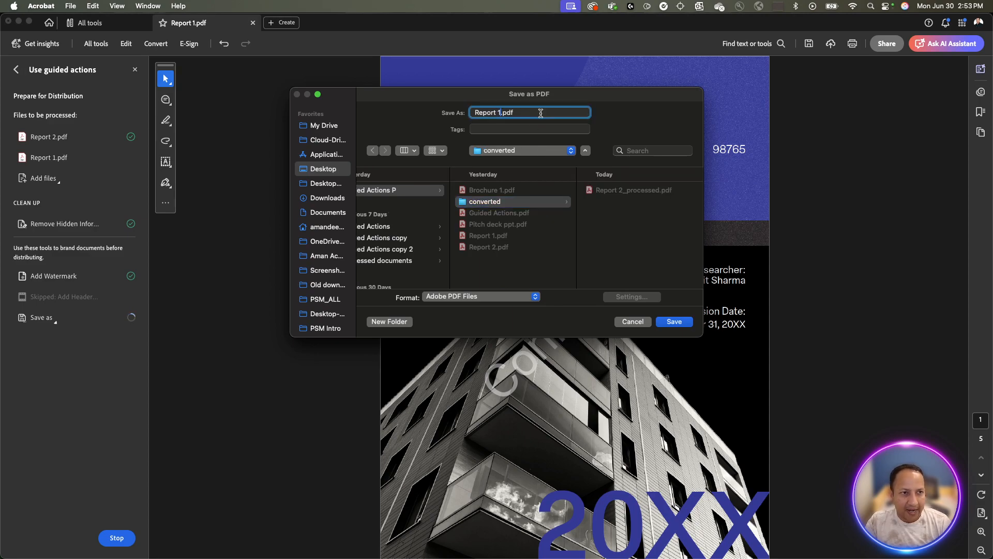
pyautogui.write('_c')
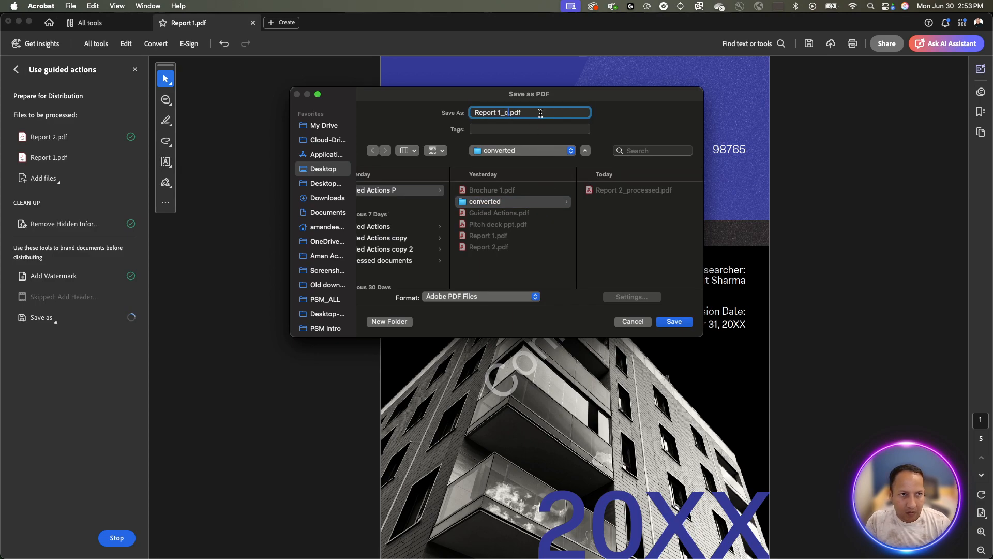
pyautogui.press('BackSpace')
pyautogui.write('processed')
pyautogui.click(674, 321)
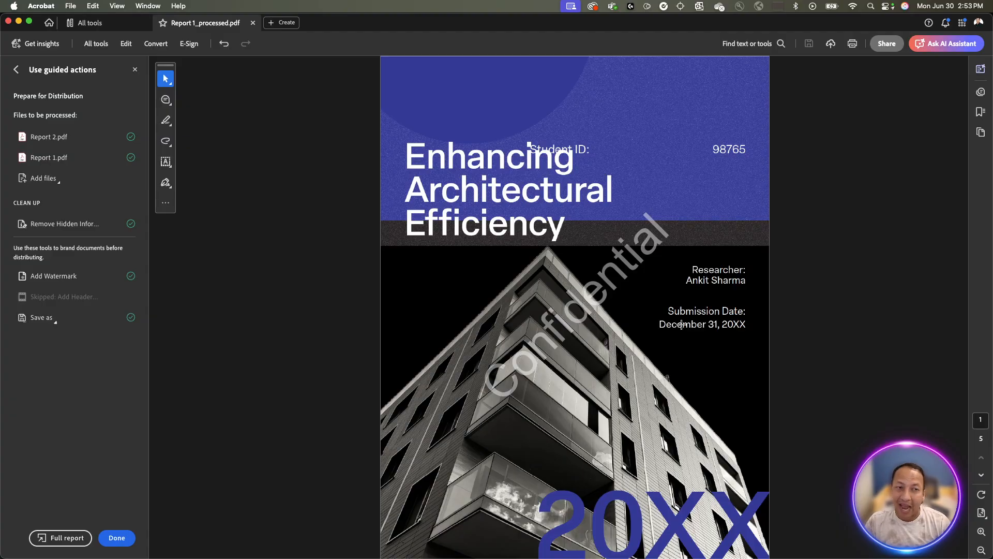
# Close Report 1_processed.pdf and launch Use guided actions from All tools.
pyautogui.click(252, 24)
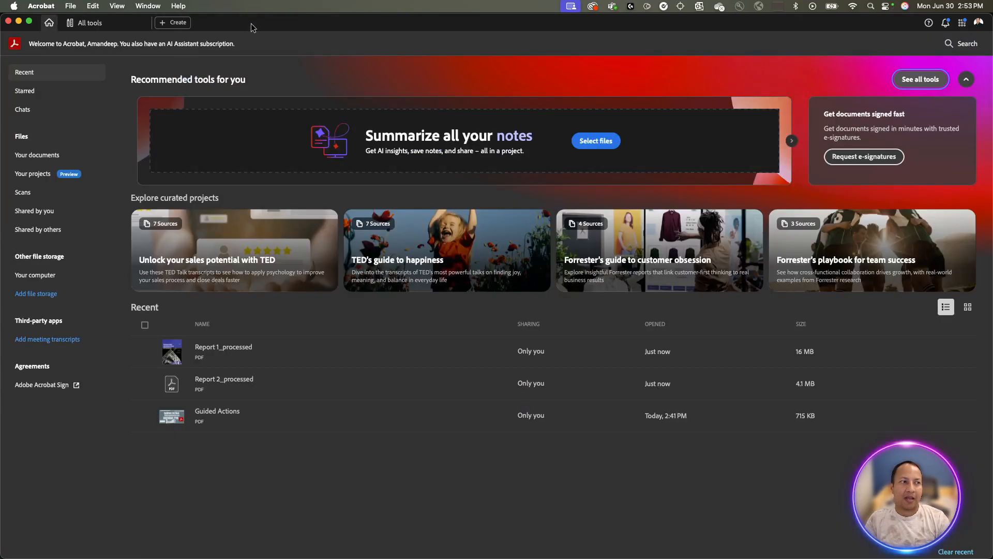
pyautogui.click(119, 26)
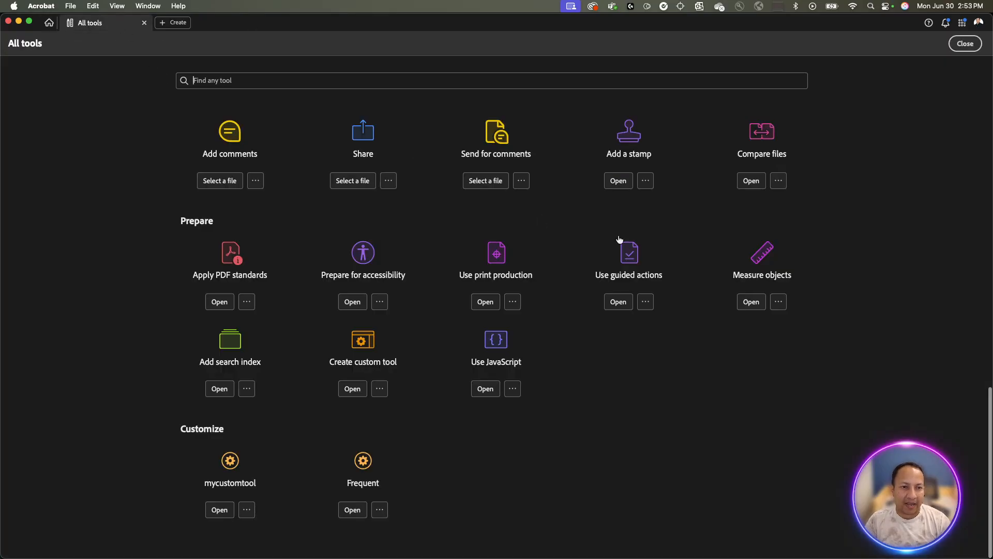
pyautogui.click(636, 259)
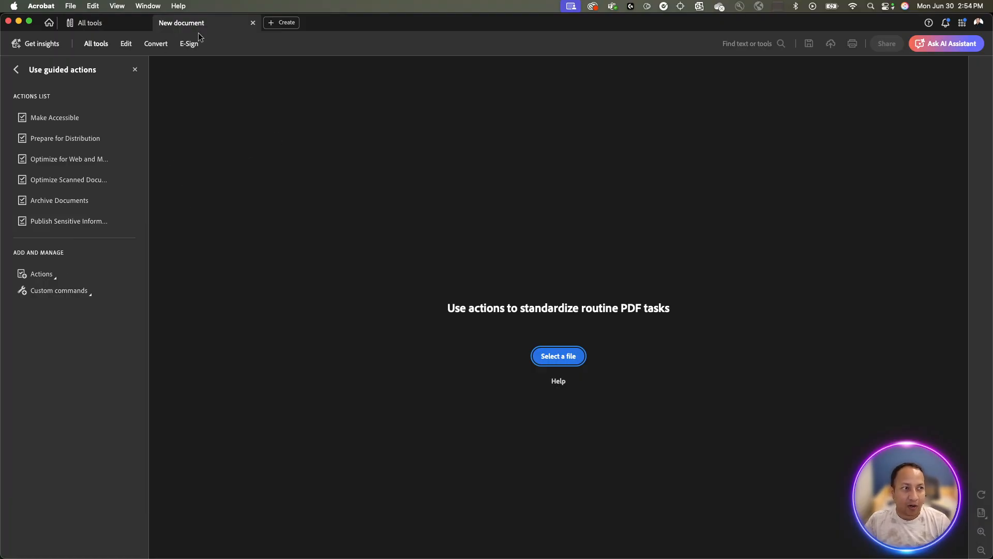
# Return Home, reopen Use guided actions from all tools, and bring up its Actions menu.
pyautogui.click(88, 22)
pyautogui.click(49, 23)
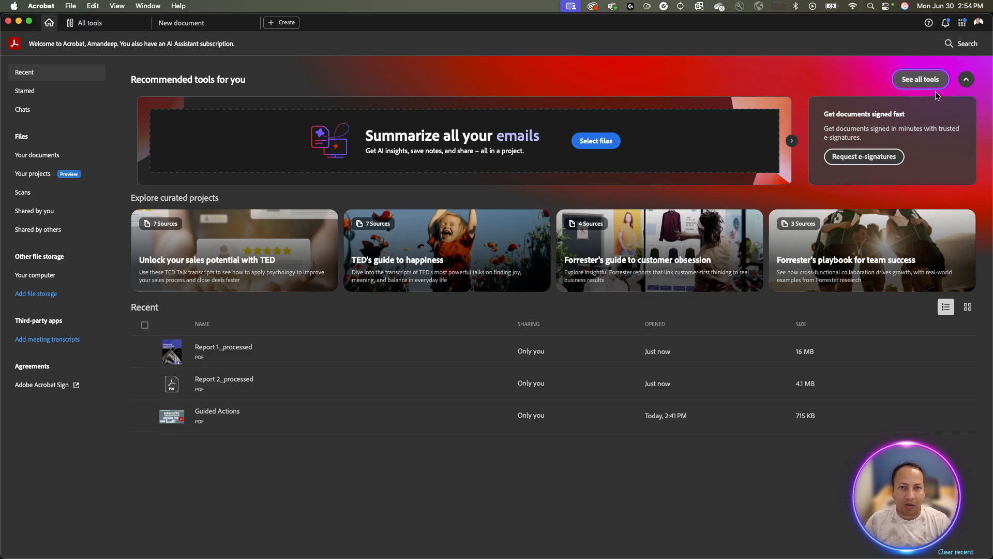
pyautogui.click(924, 81)
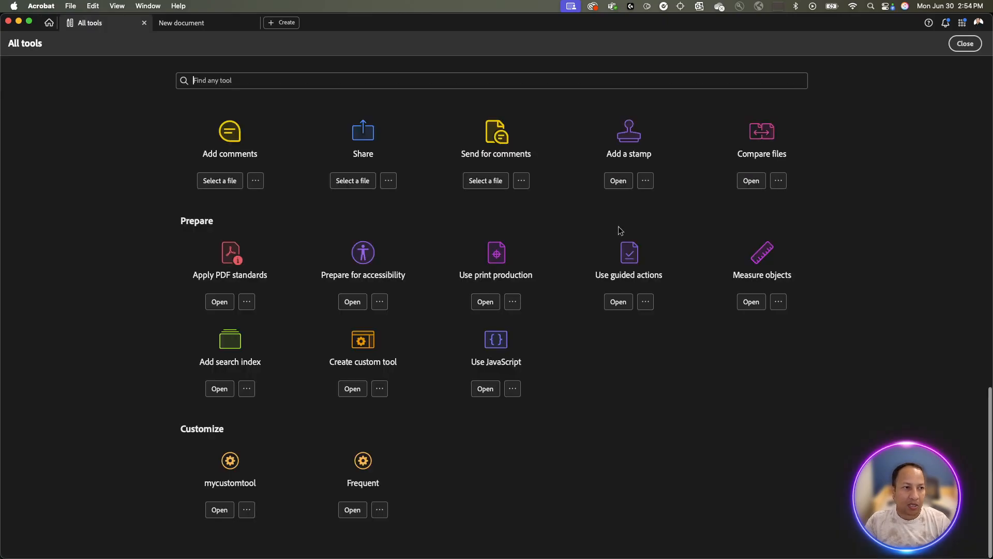
pyautogui.scroll(3, 618, 247)
pyautogui.scroll(-3, 621, 253)
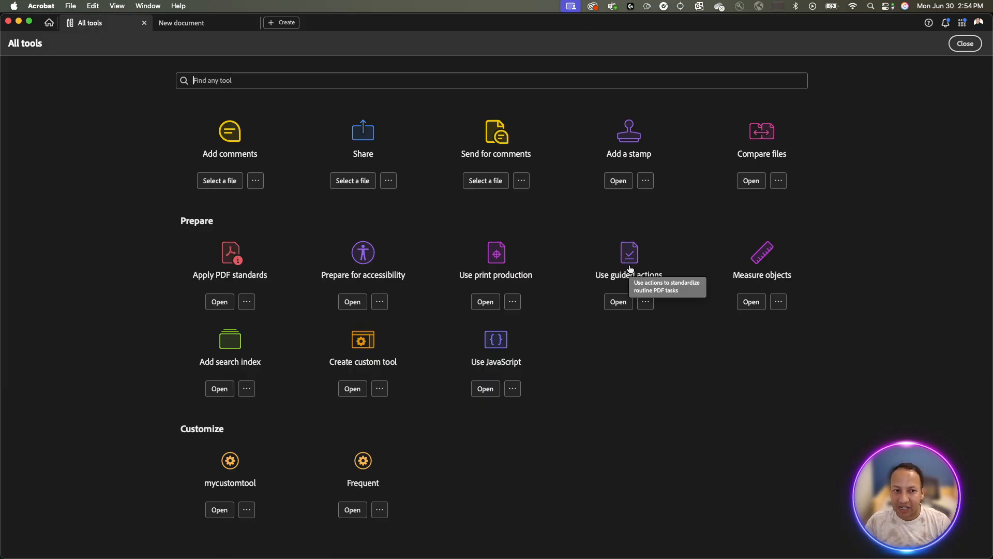
pyautogui.click(630, 269)
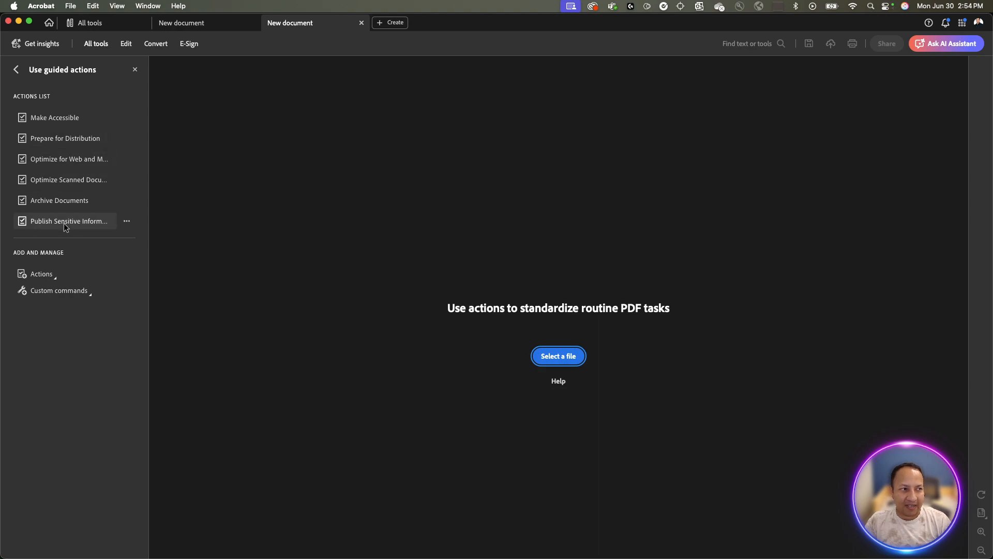
pyautogui.moveTo(66, 123)
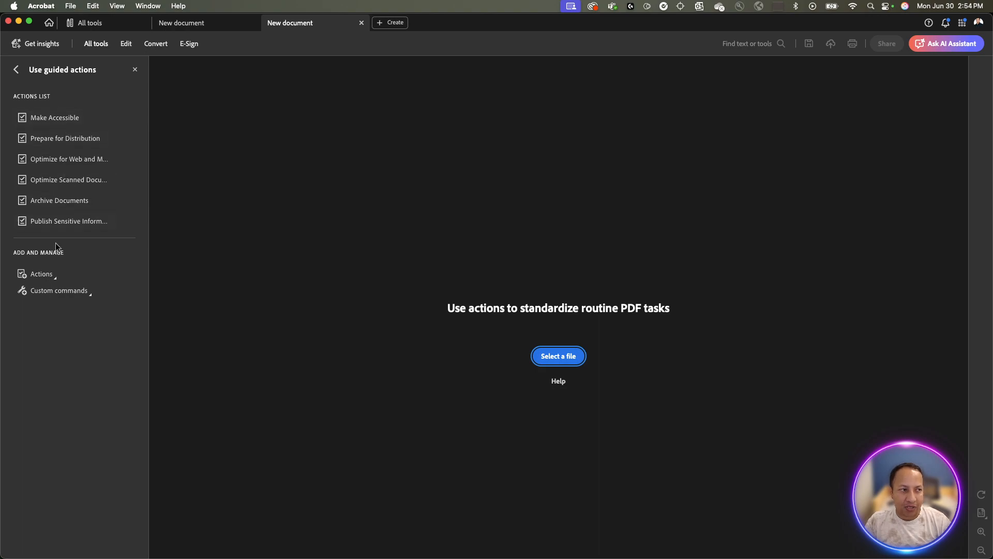
pyautogui.click(53, 278)
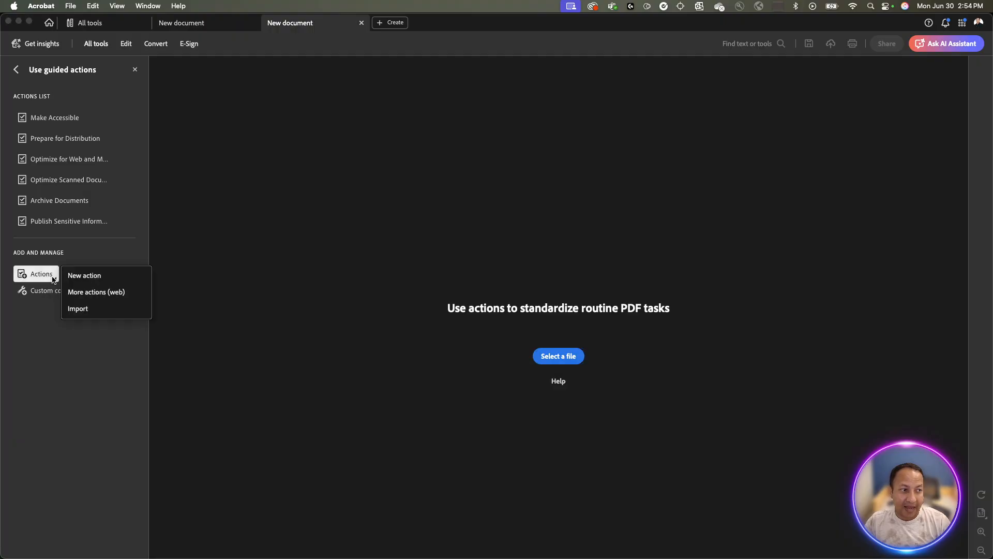
# Choose New action and browse the Content and Protection tool categories.
pyautogui.click(78, 275)
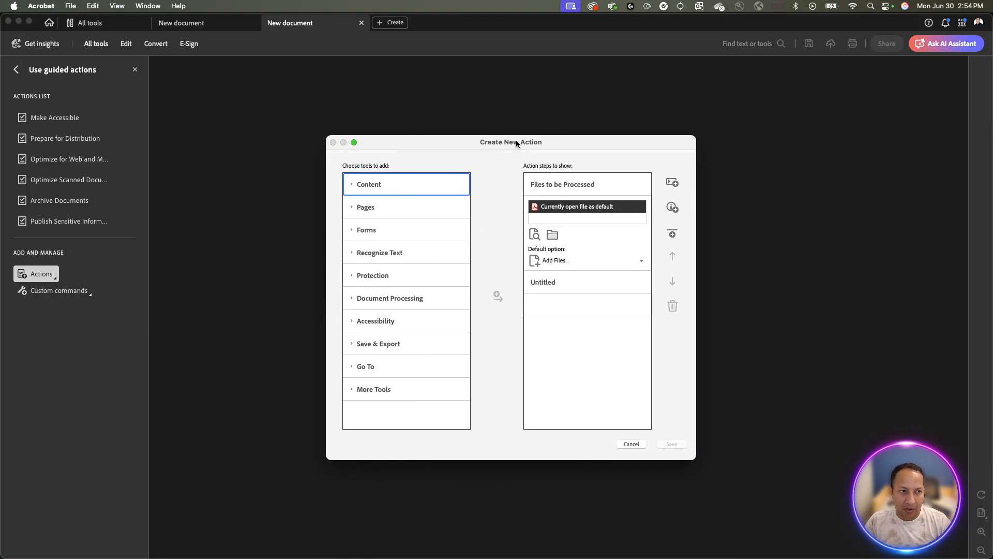
pyautogui.click(351, 185)
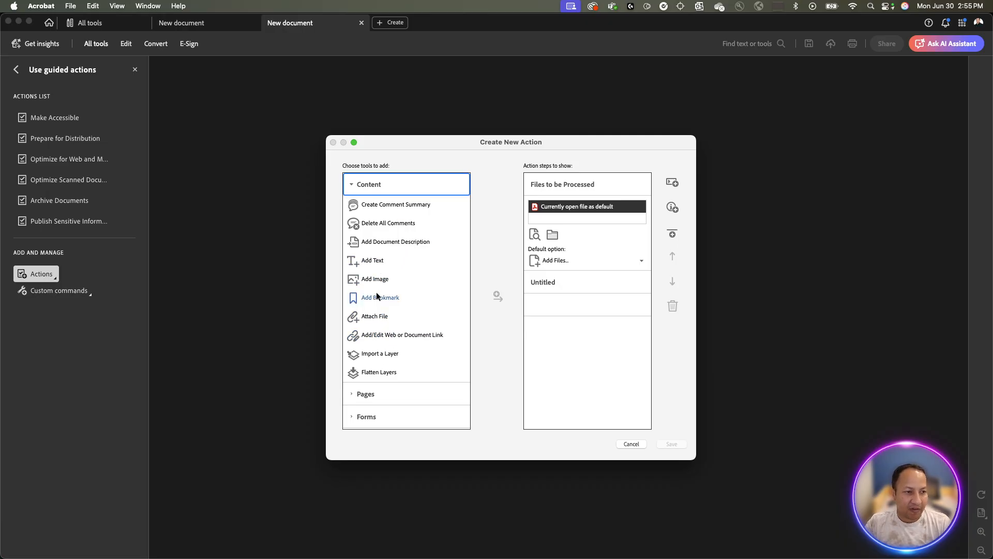
pyautogui.click(350, 186)
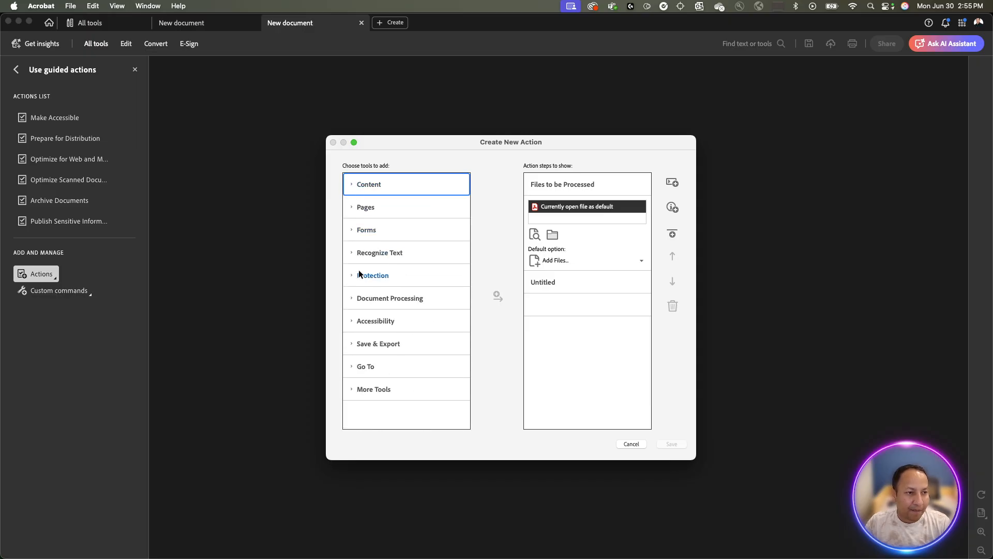
pyautogui.click(352, 275)
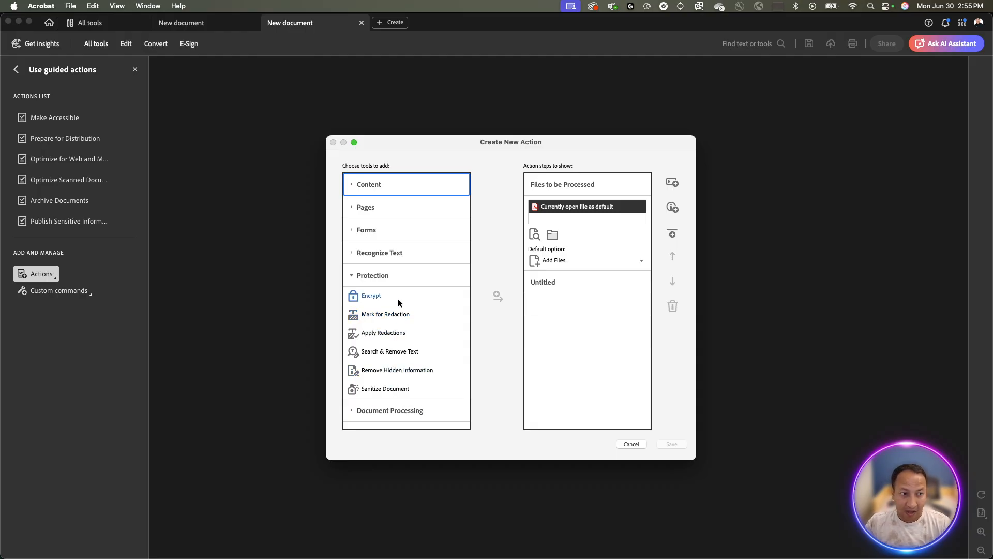
pyautogui.click(351, 276)
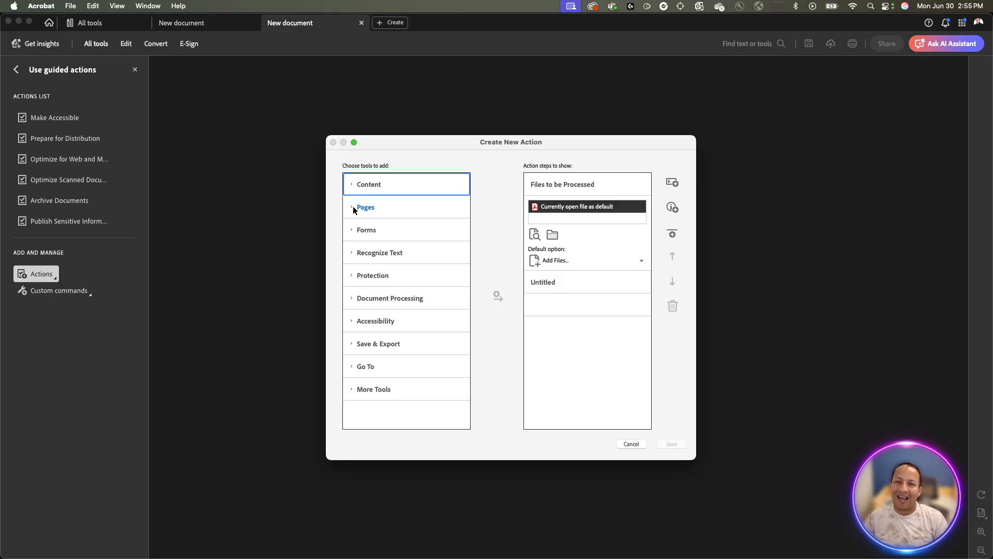
# Add Recognize Text using OCR from the Recognize Text category to the Untitled action.
pyautogui.click(353, 253)
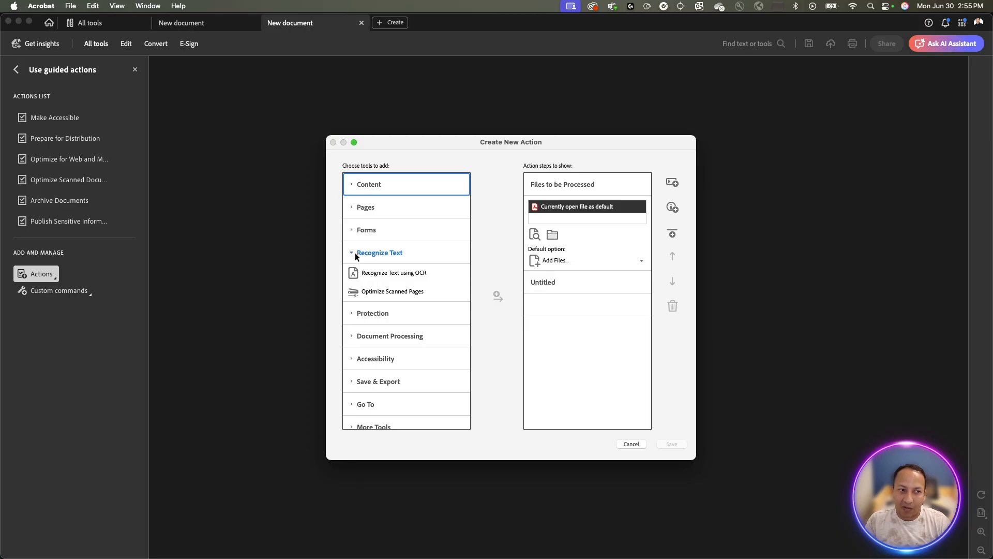
pyautogui.click(382, 273)
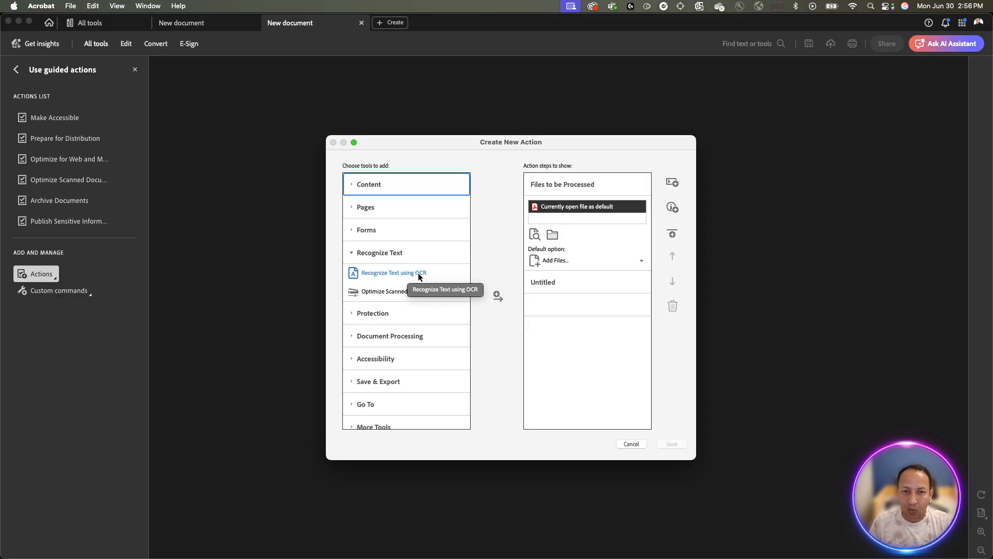
pyautogui.click(497, 297)
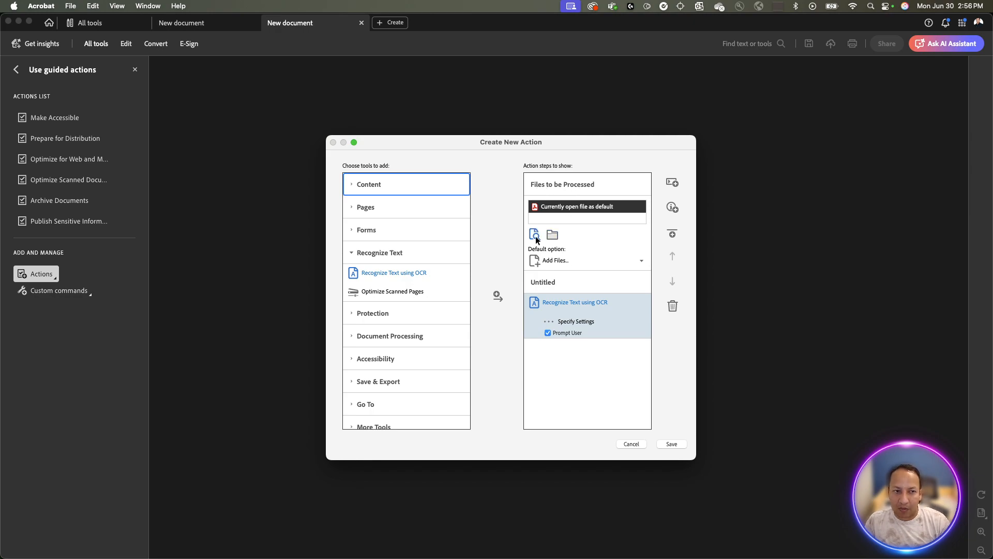
# Set the Files to be Processed default to Add Files instead of a folder.
pyautogui.click(561, 259)
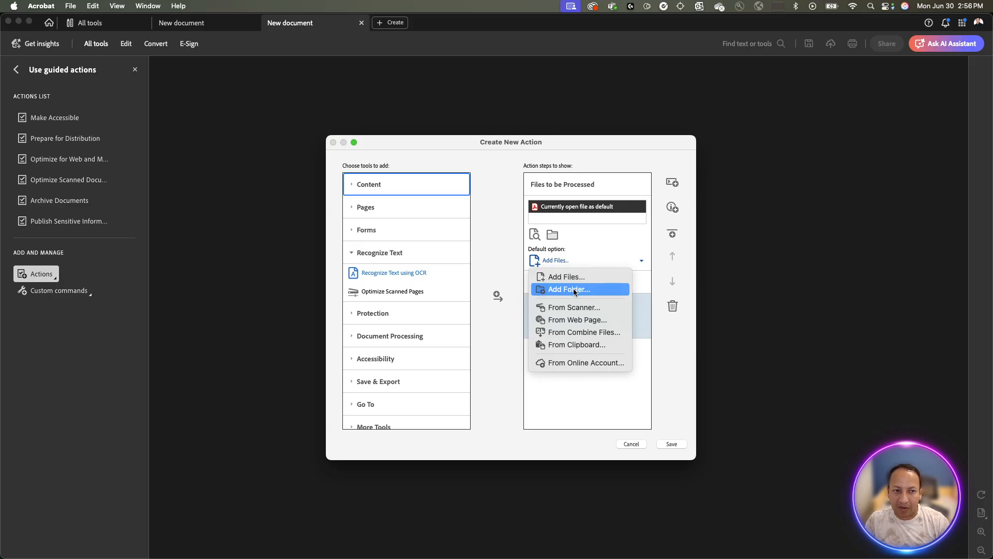
pyautogui.click(569, 289)
pyautogui.click(560, 260)
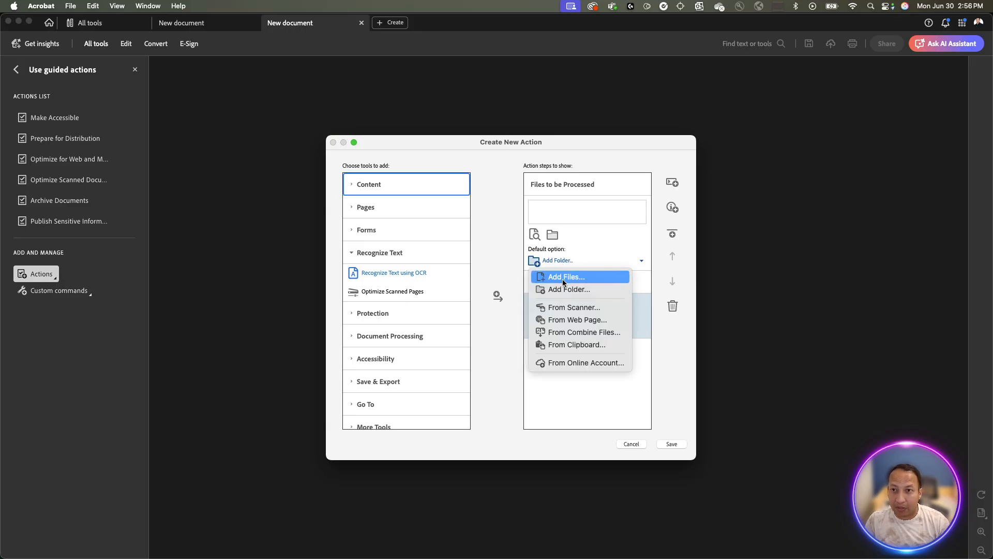
pyautogui.click(563, 279)
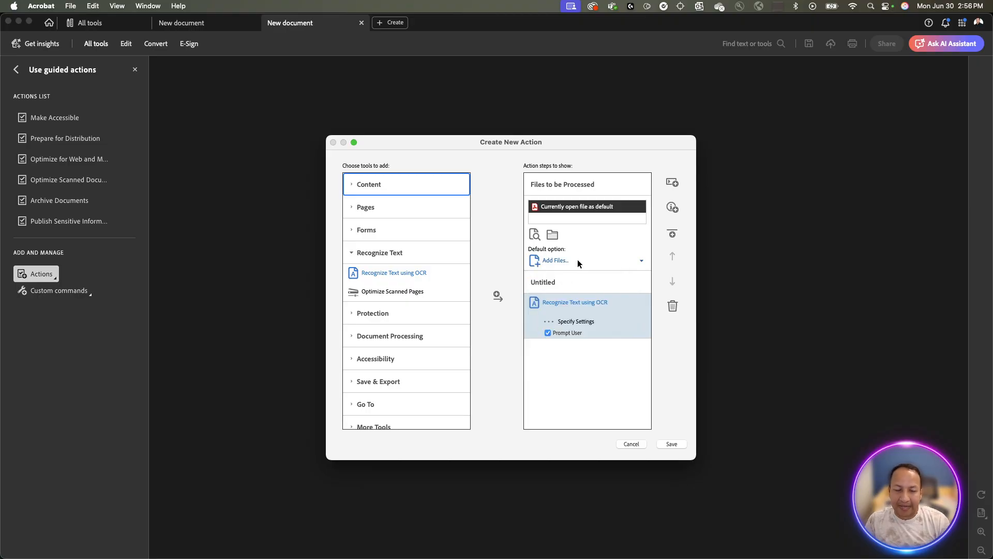
pyautogui.click(578, 259)
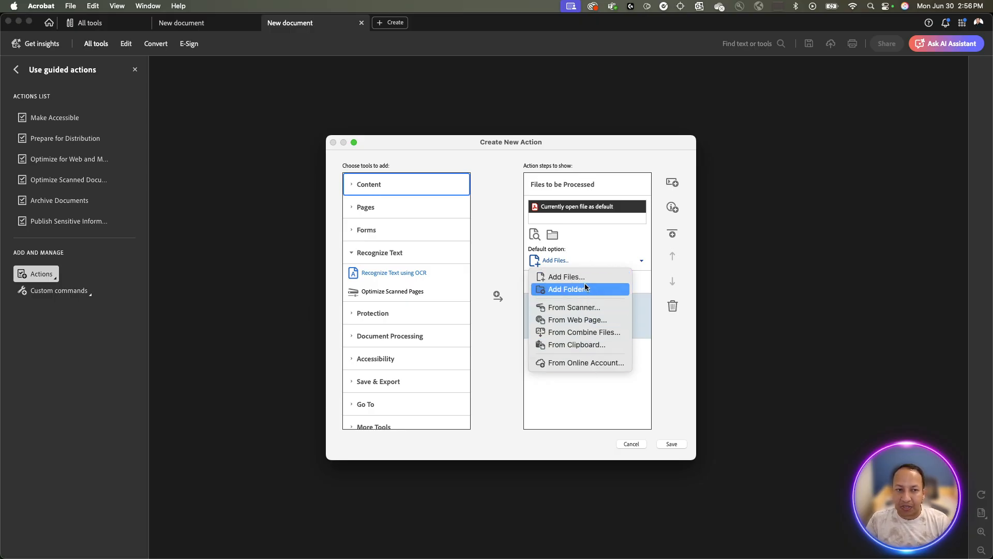
pyautogui.click(591, 260)
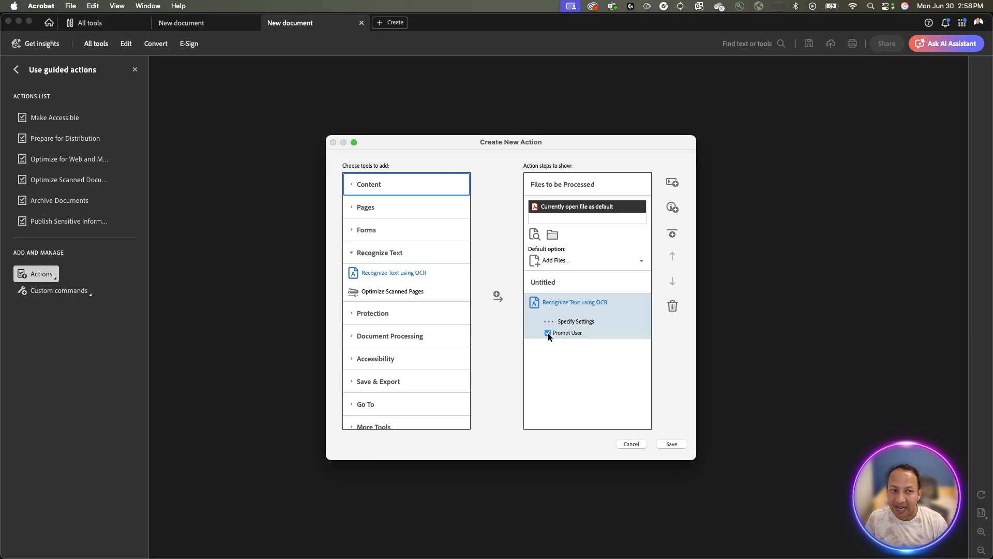
# Disable Prompt User on the OCR step and confirm its Searchable Image output settings.
pyautogui.click(548, 333)
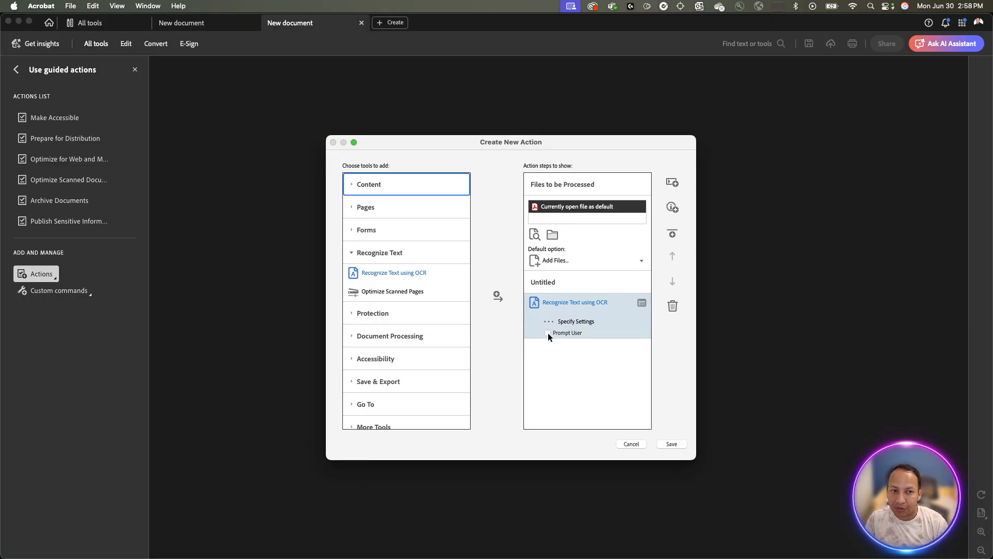
pyautogui.click(574, 321)
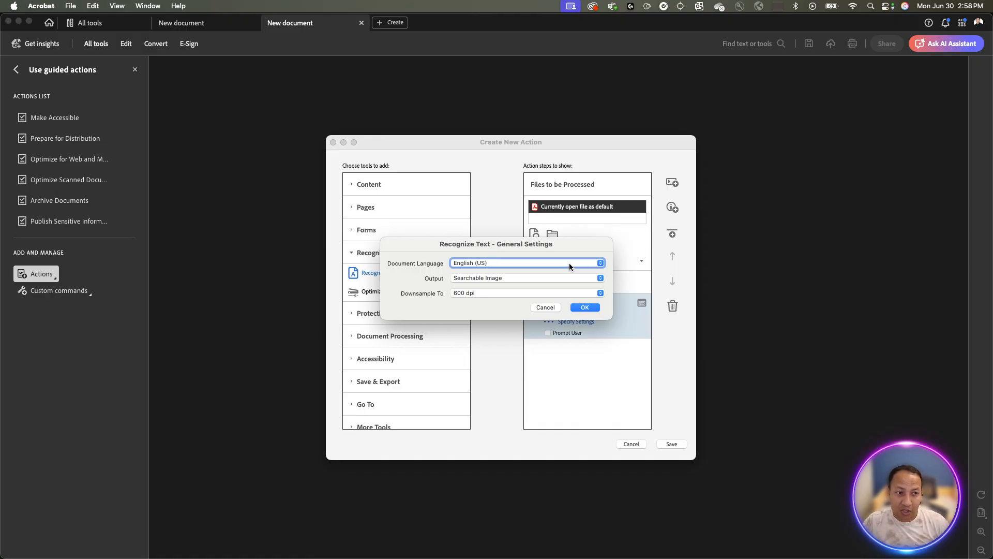
pyautogui.click(524, 277)
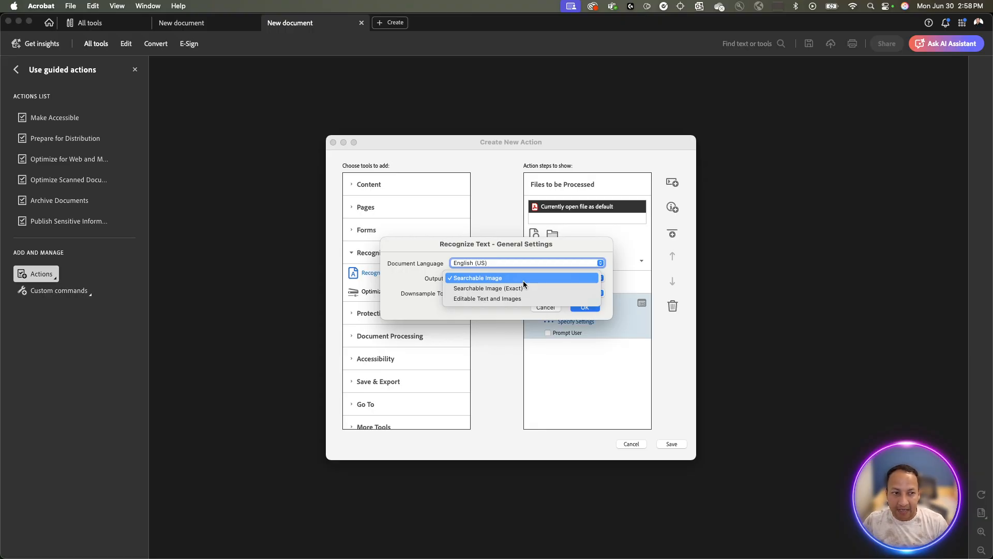
pyautogui.click(523, 282)
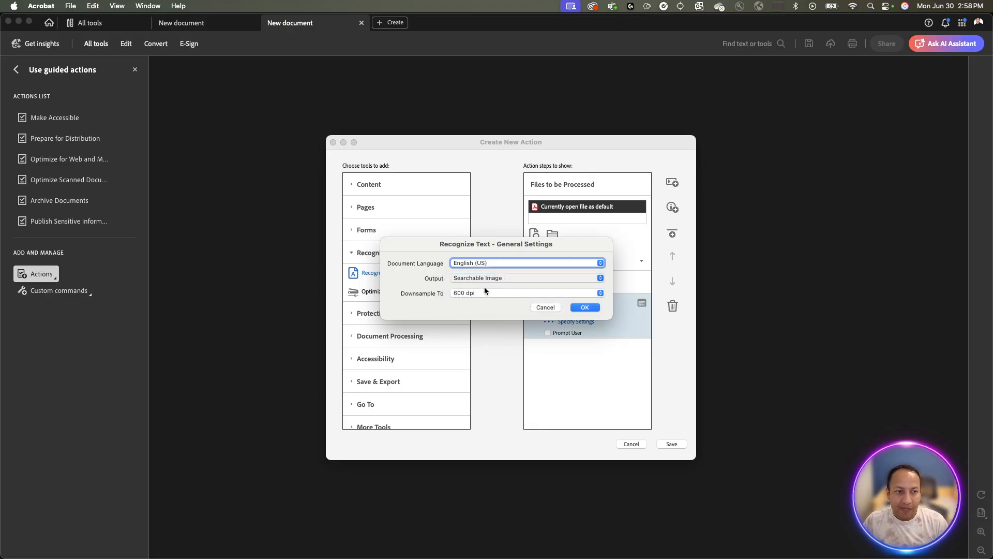
pyautogui.click(586, 308)
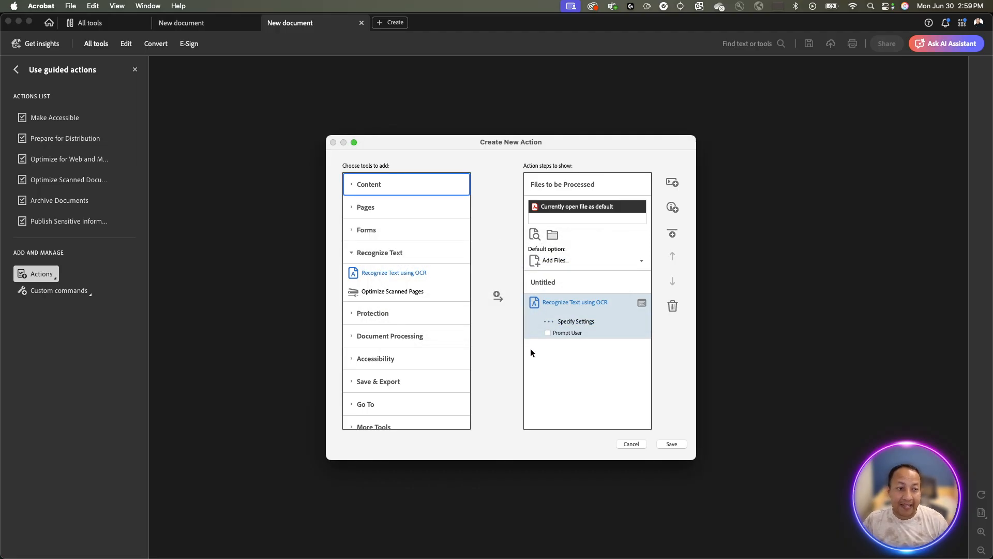
# Collapse Recognize Text and expand Document Processing to reach Reduce File Size.
pyautogui.scroll(-1, 405, 328)
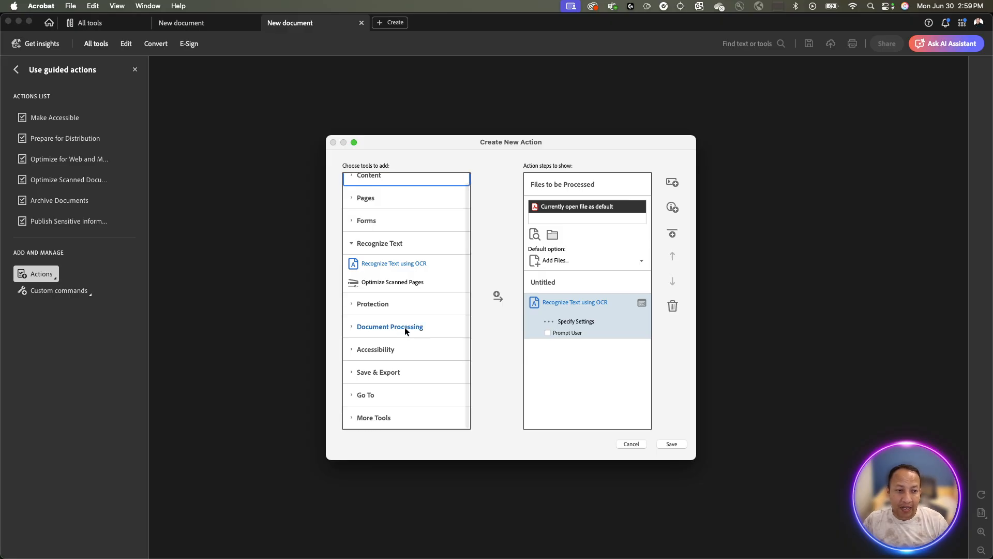
pyautogui.scroll(1, 399, 342)
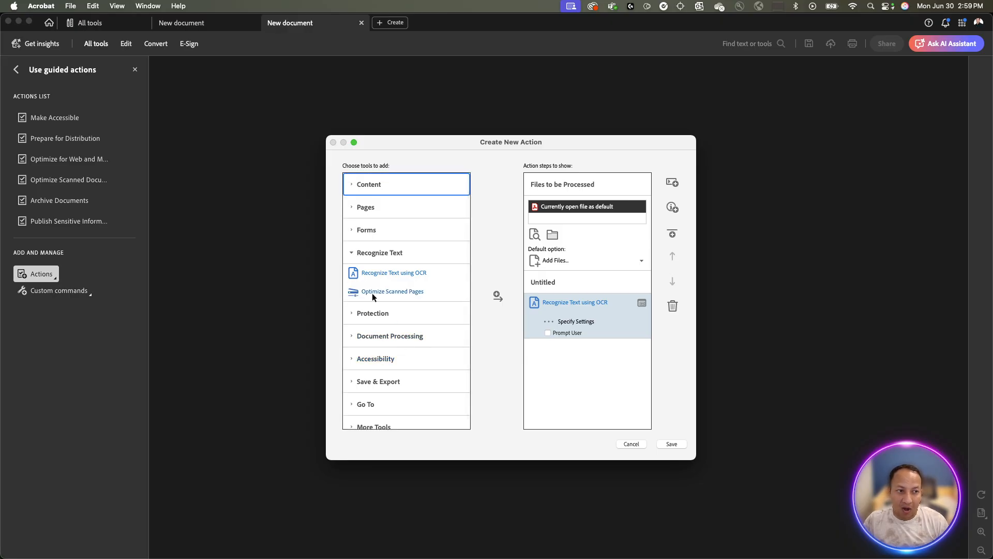
pyautogui.click(348, 253)
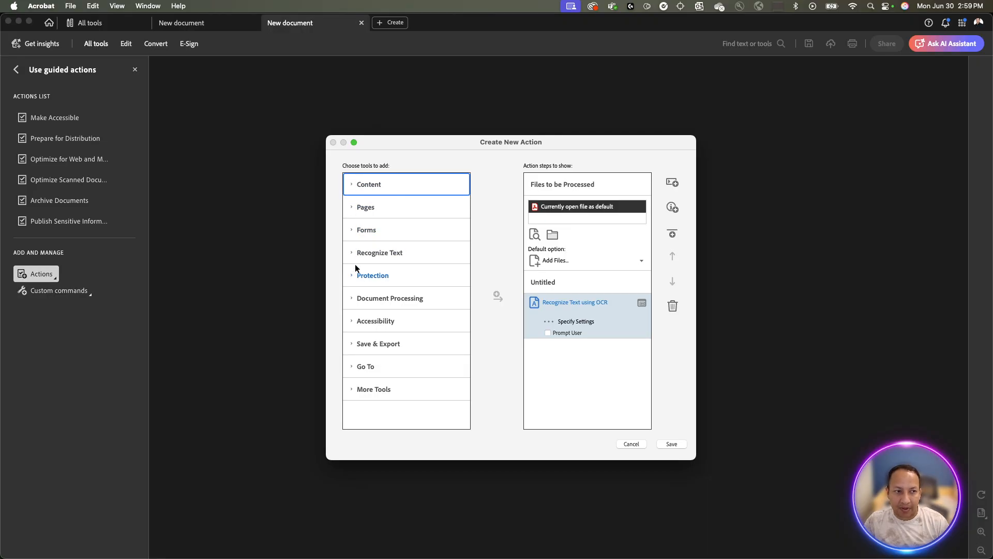
pyautogui.click(351, 299)
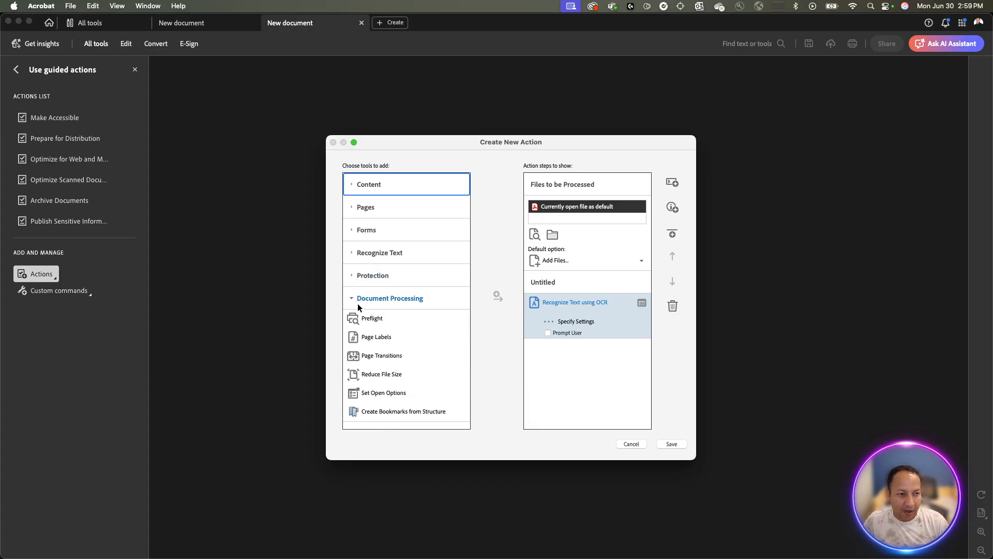
pyautogui.scroll(-1, 362, 305)
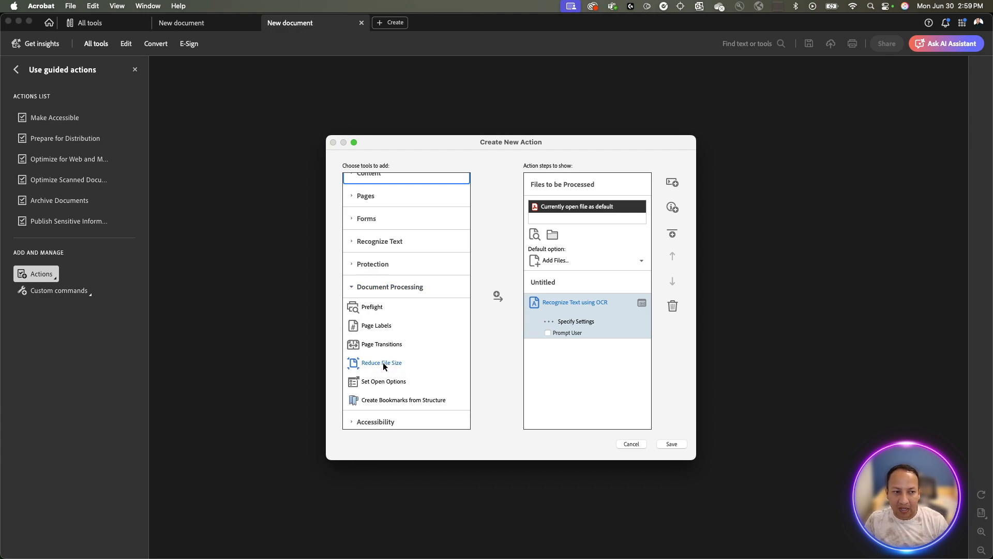
# Add a Reduce File Size step with Prompt User off and compatibility kept at Retain existing.
pyautogui.click(497, 297)
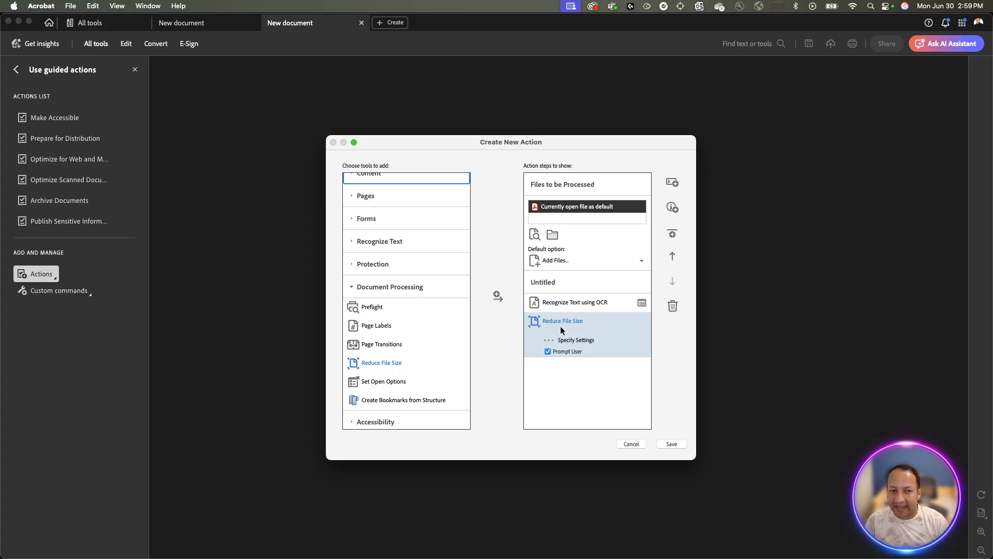
pyautogui.click(548, 351)
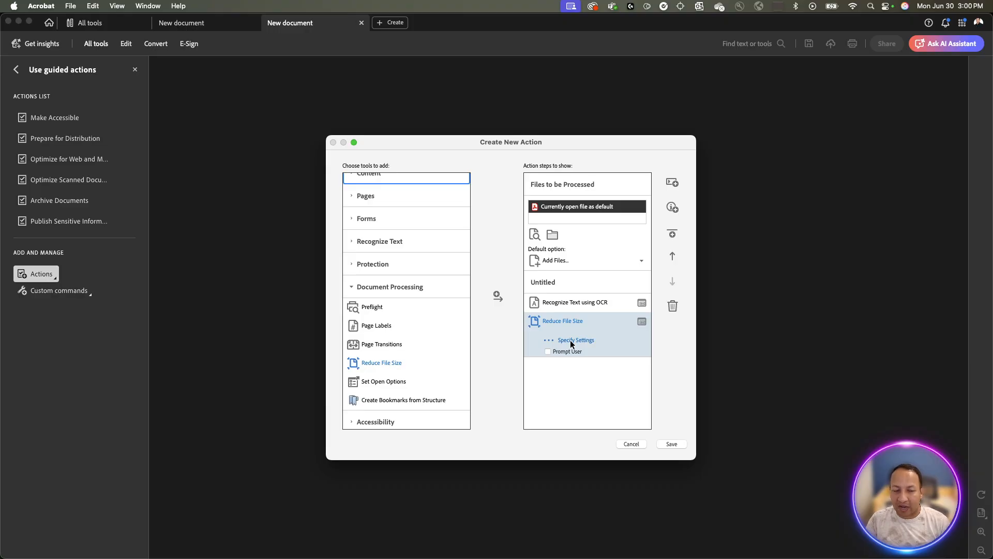
pyautogui.click(570, 340)
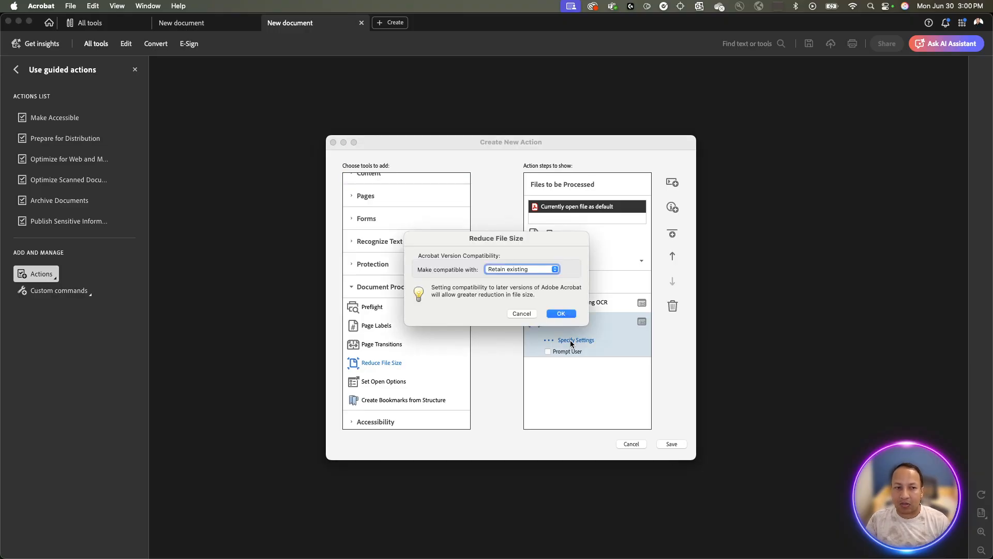
pyautogui.click(547, 271)
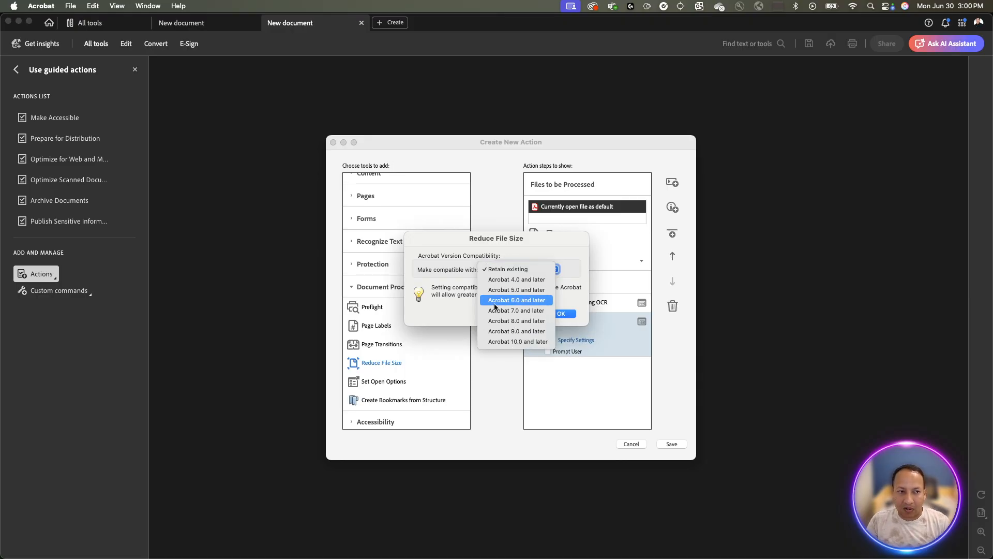
pyautogui.click(495, 269)
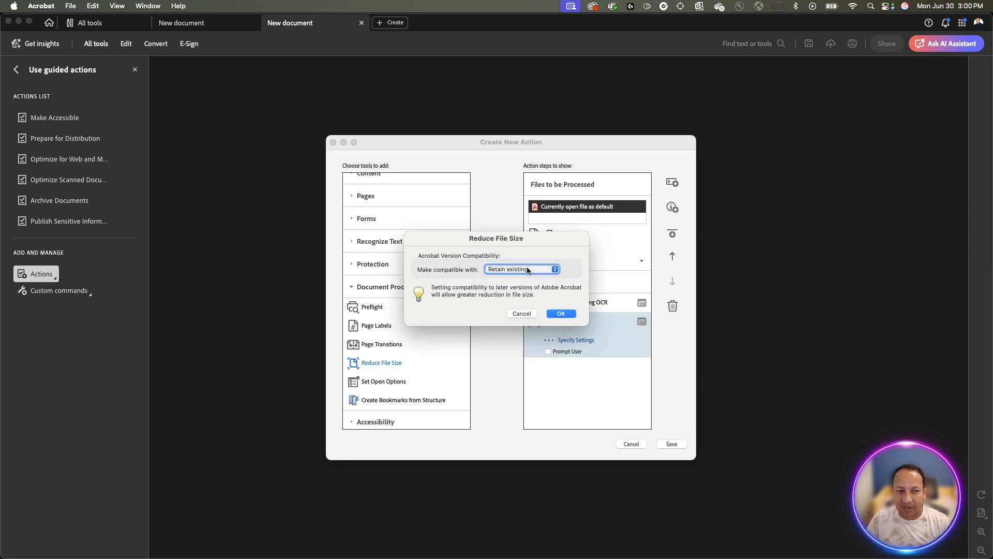
pyautogui.click(566, 315)
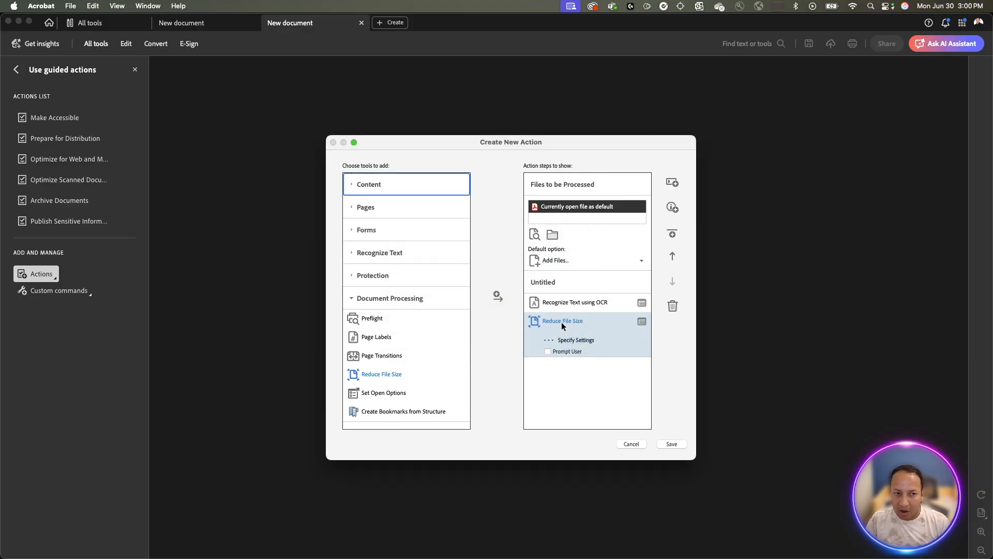
# Collapse Document Processing and select Encrypt under the Protection tools.
pyautogui.scroll(-3, 431, 357)
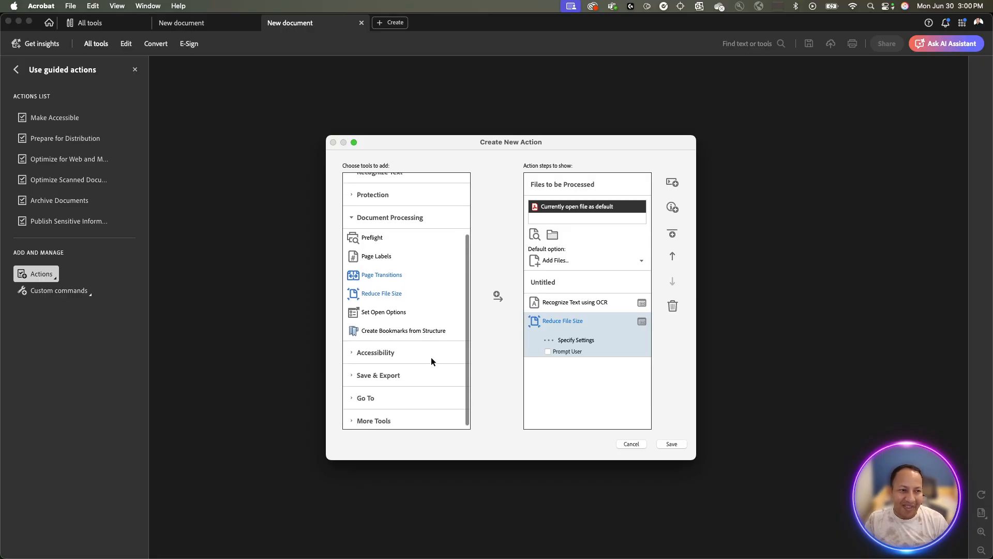
pyautogui.scroll(3, 430, 357)
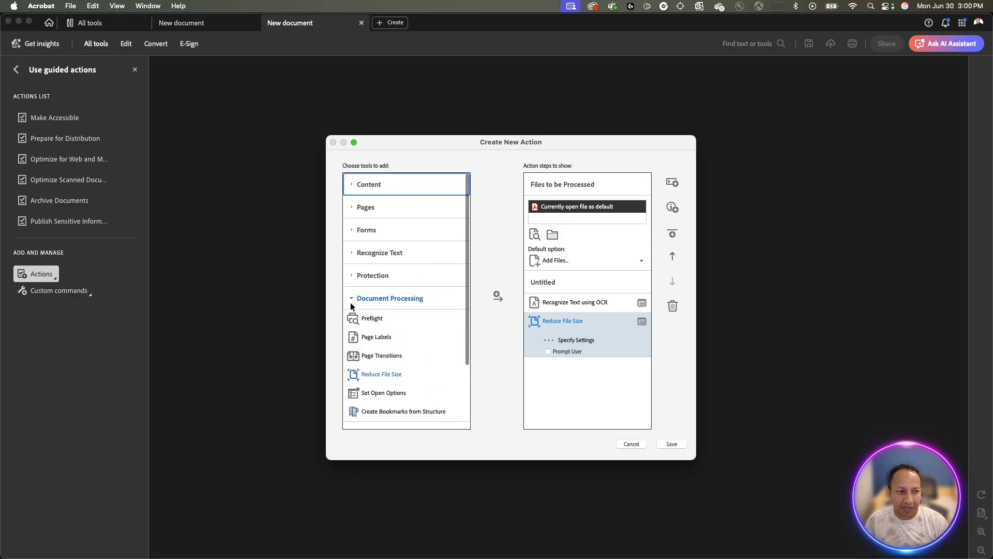
pyautogui.click(350, 298)
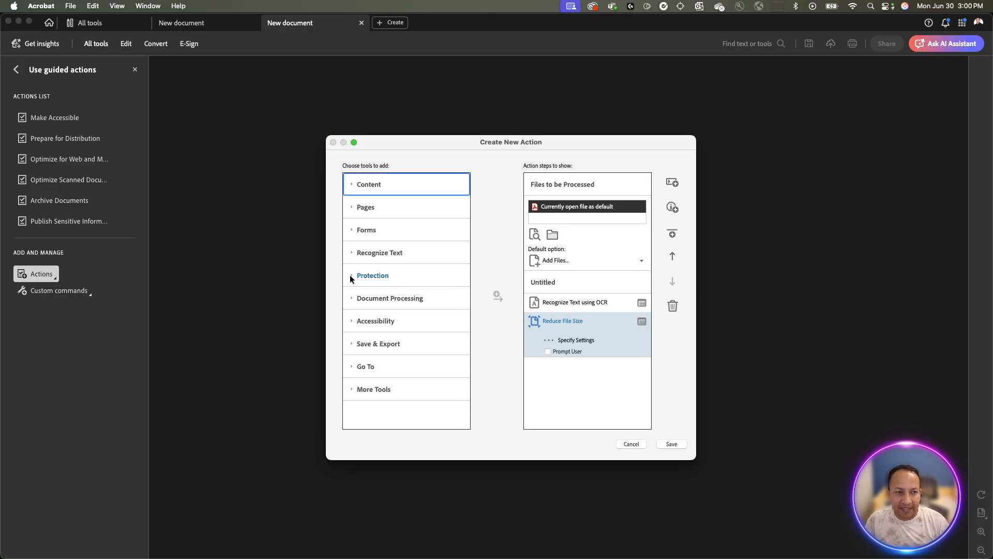
pyautogui.click(350, 277)
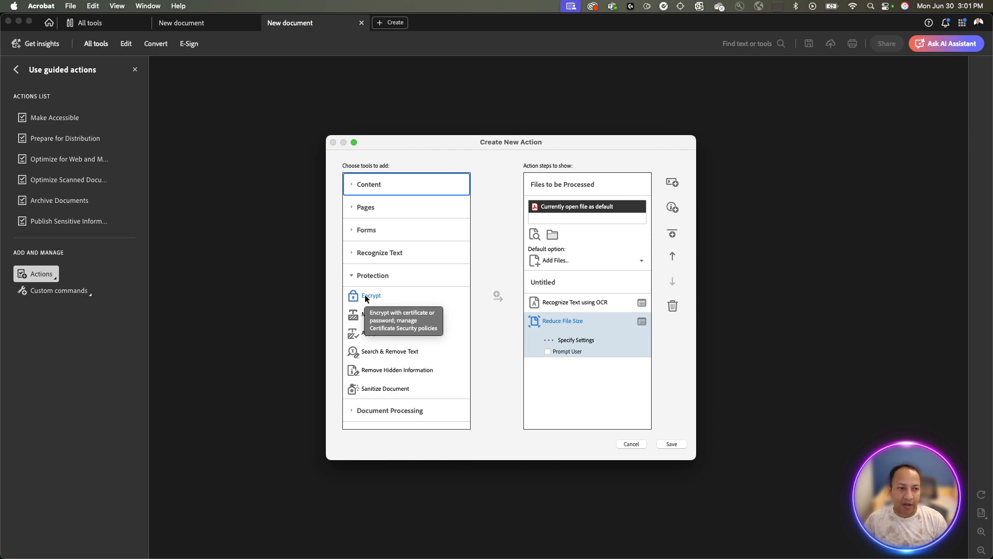
pyautogui.click(353, 276)
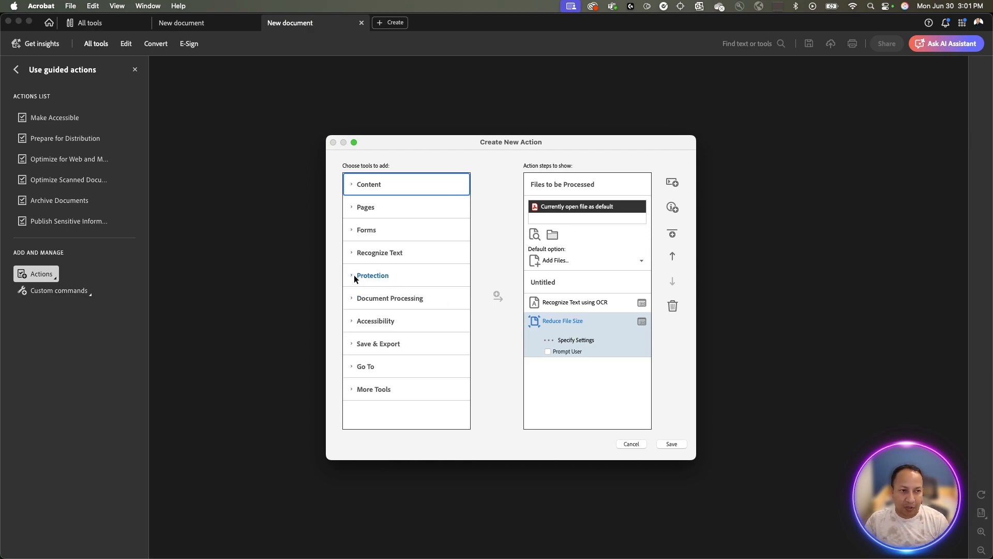
pyautogui.click(353, 275)
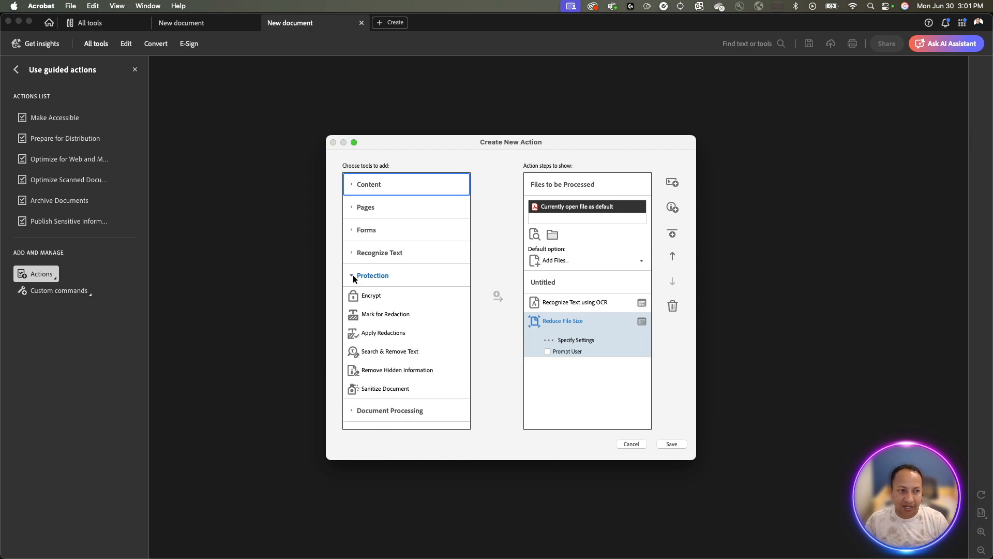
pyautogui.click(373, 294)
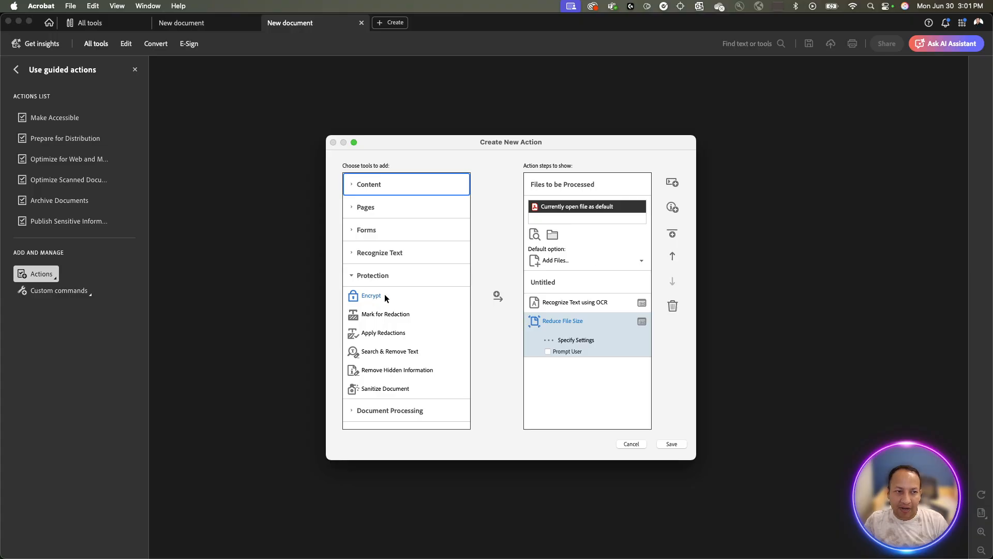
# Add Encrypt as the third action step, with Prompt User unchecked.
pyautogui.click(496, 298)
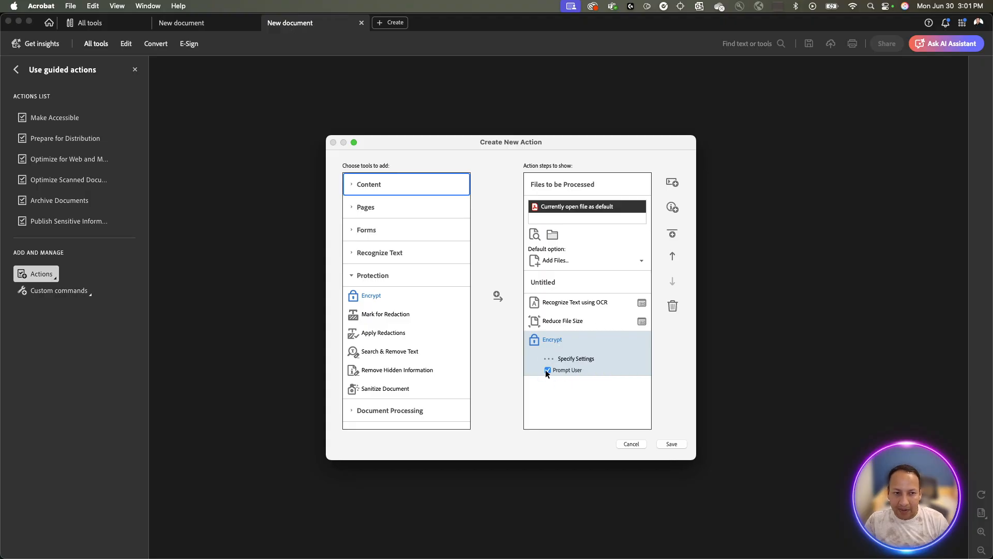
pyautogui.click(545, 370)
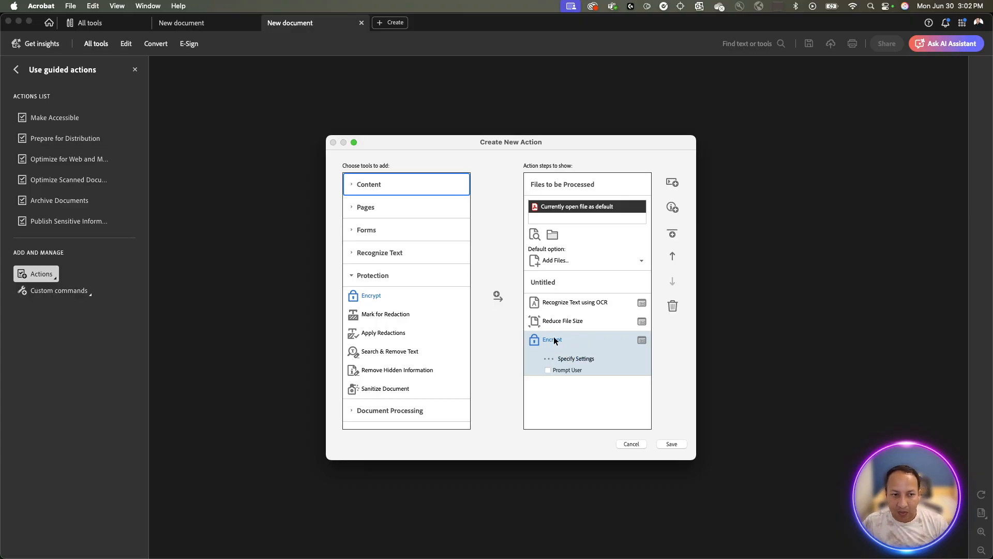
# Choose Password Security as the Encrypt step's security method.
pyautogui.click(571, 358)
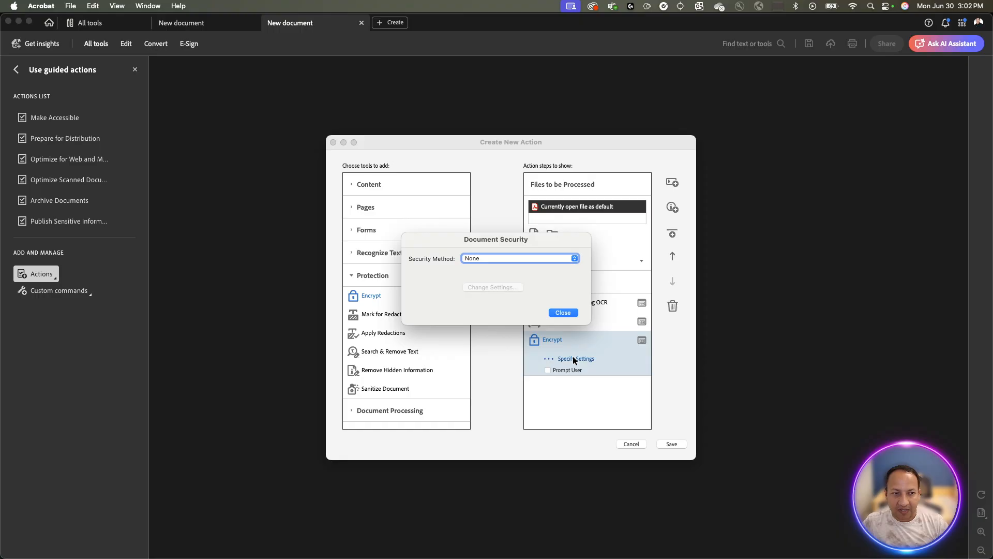
pyautogui.click(508, 259)
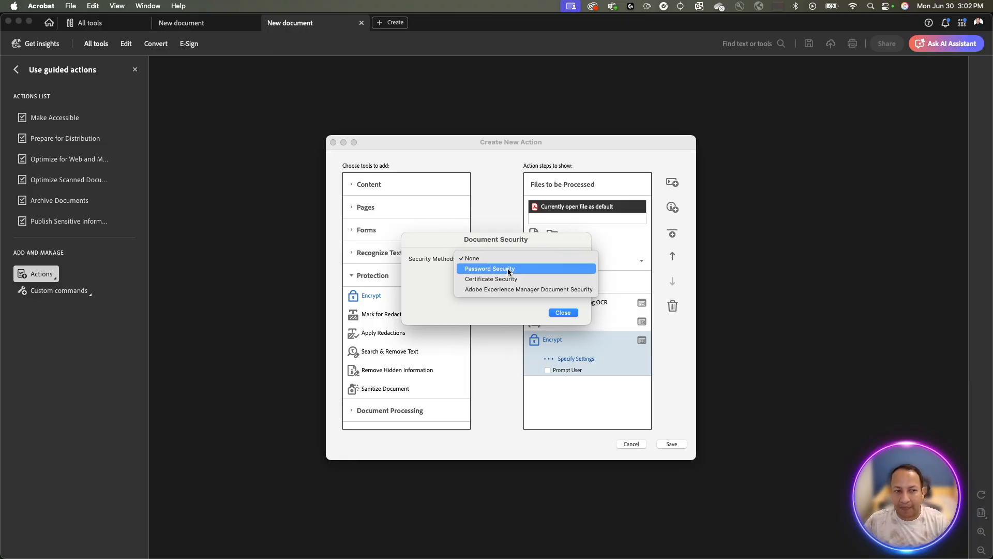
pyautogui.click(509, 269)
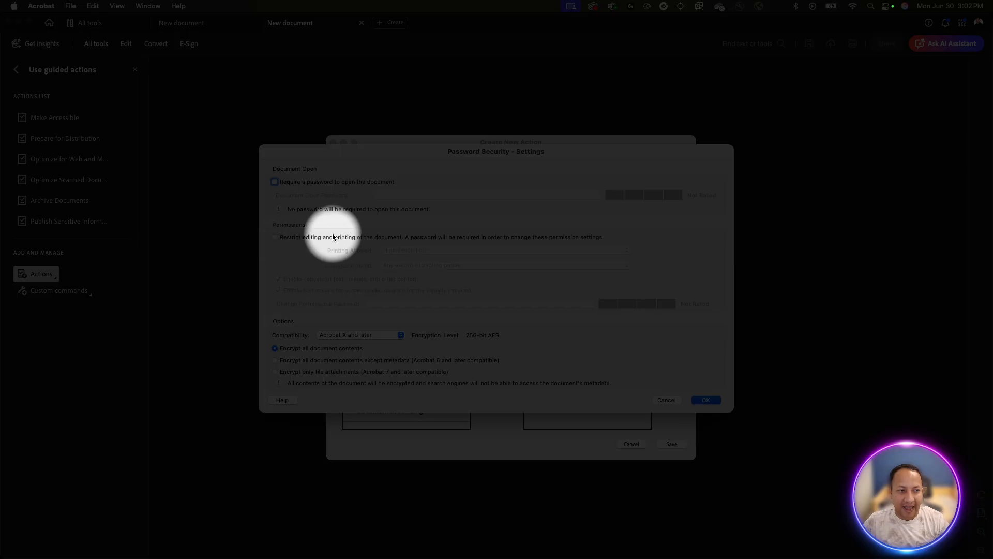
# Require a permissions password restricting editing and printing, then confirm the password.
pyautogui.click(334, 235)
pyautogui.click(349, 236)
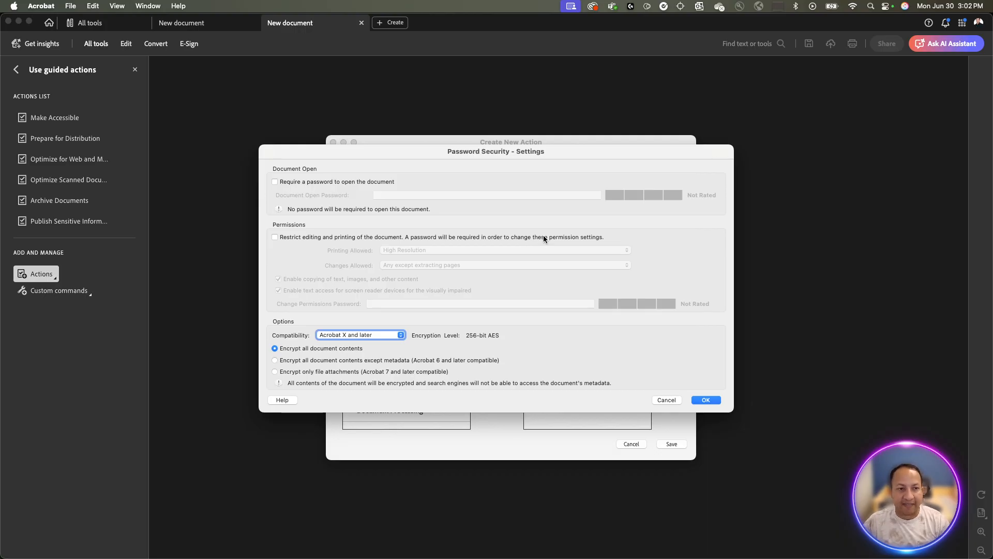
pyautogui.click(274, 237)
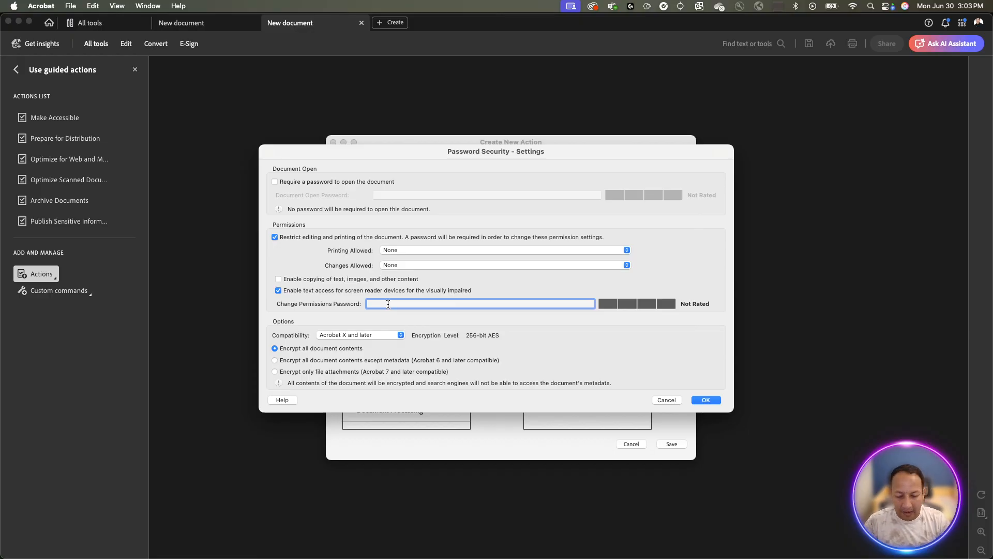
pyautogui.write('123456')
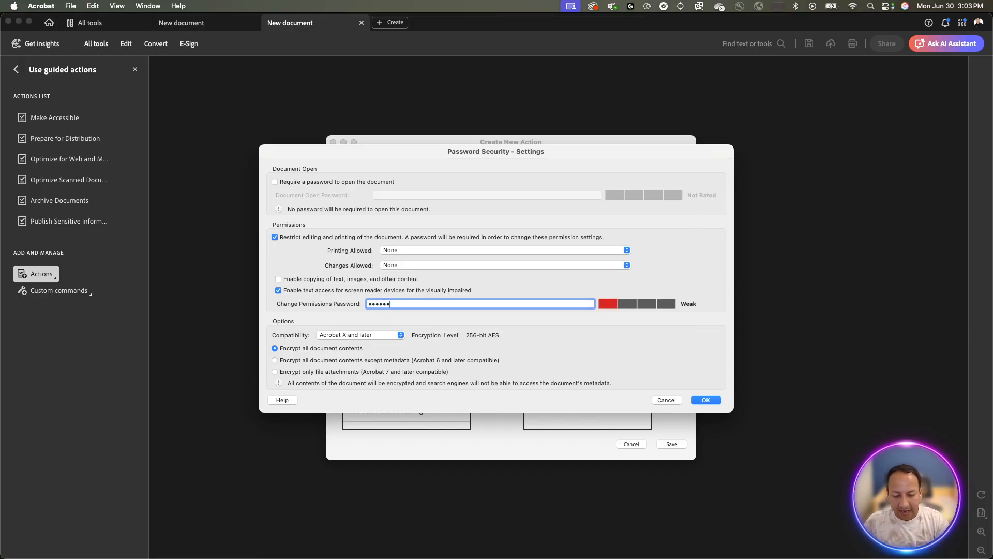
pyautogui.write('7890')
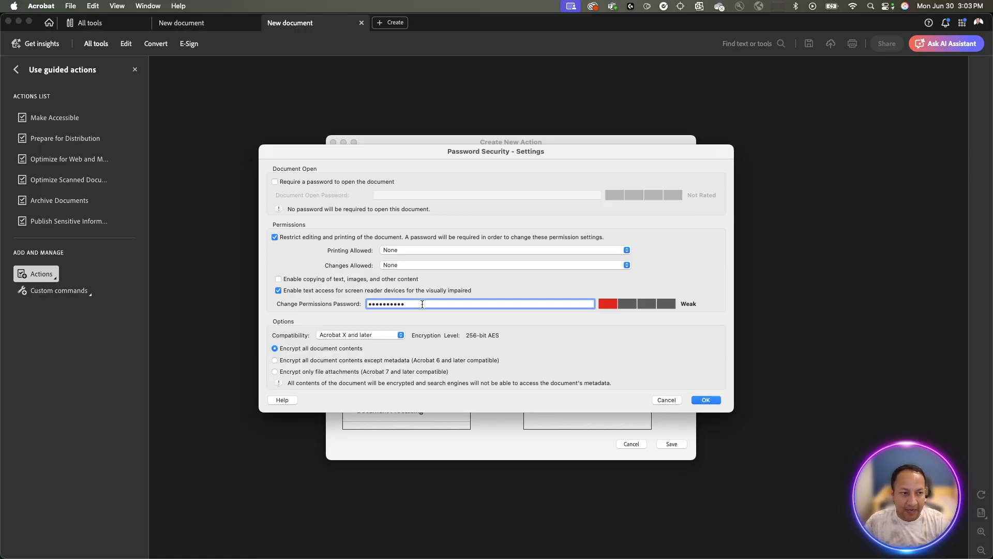
pyautogui.click(701, 400)
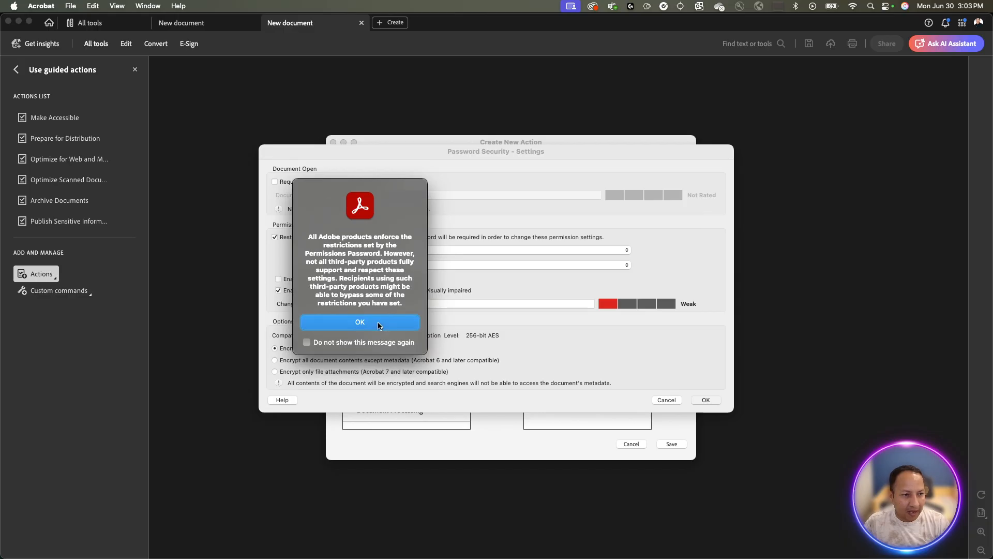
pyautogui.click(378, 322)
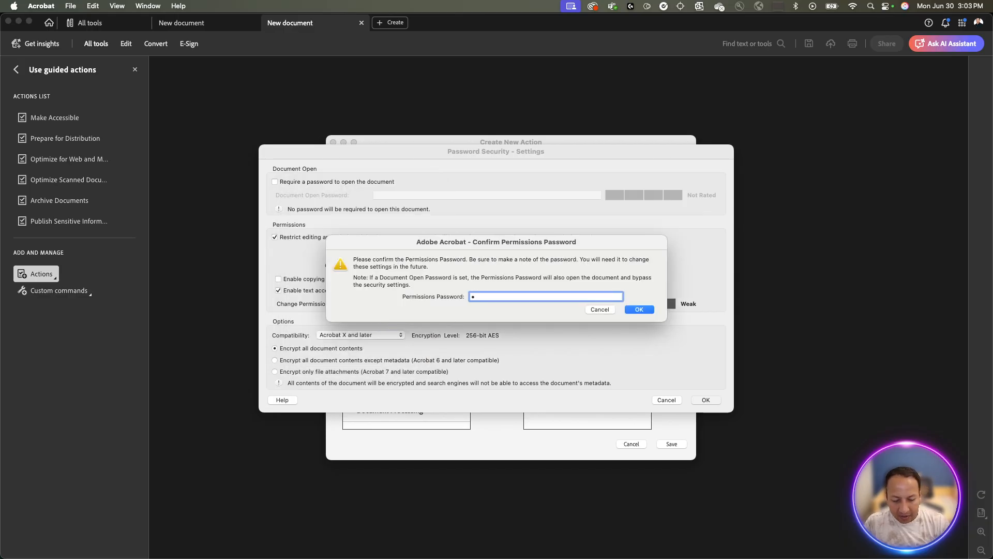
pyautogui.write('••••••••')
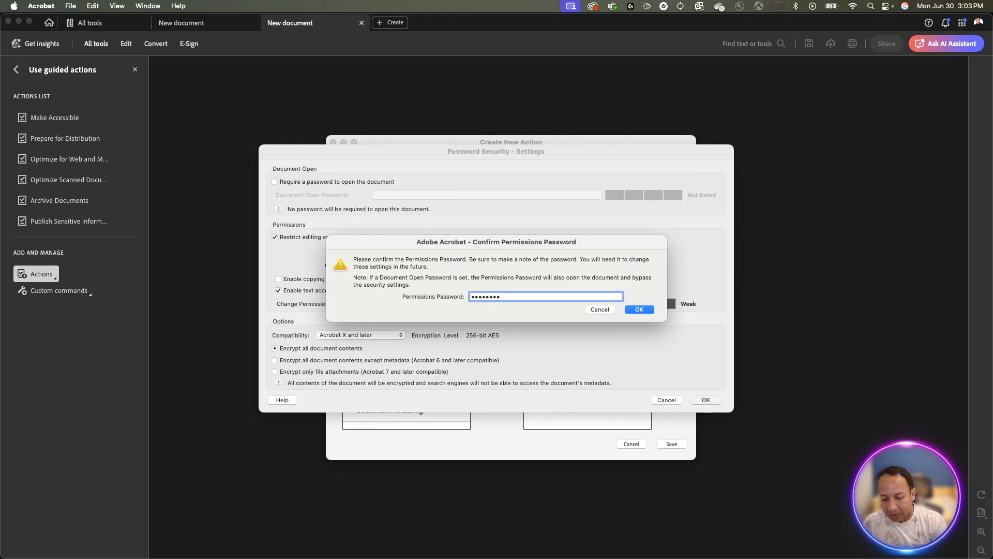
pyautogui.write('••')
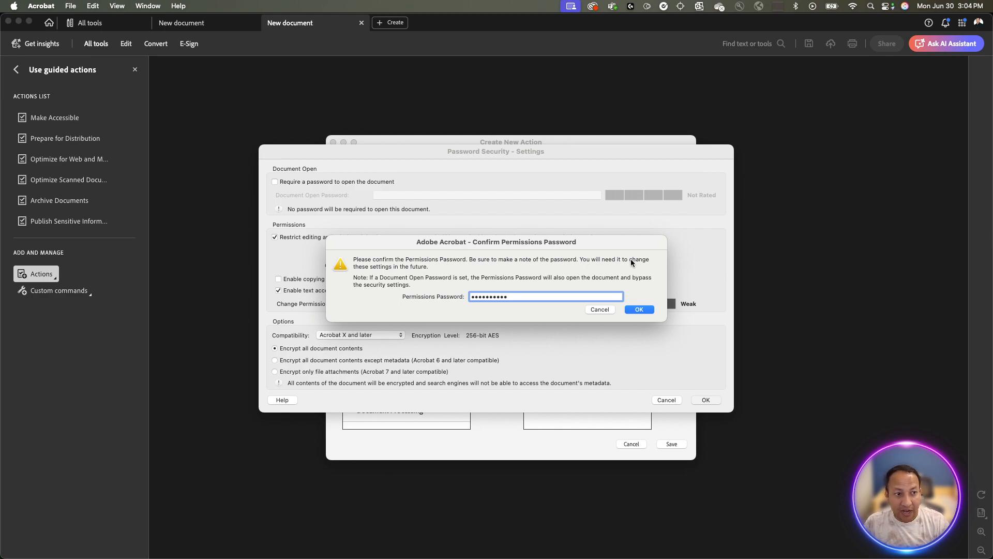
pyautogui.click(640, 310)
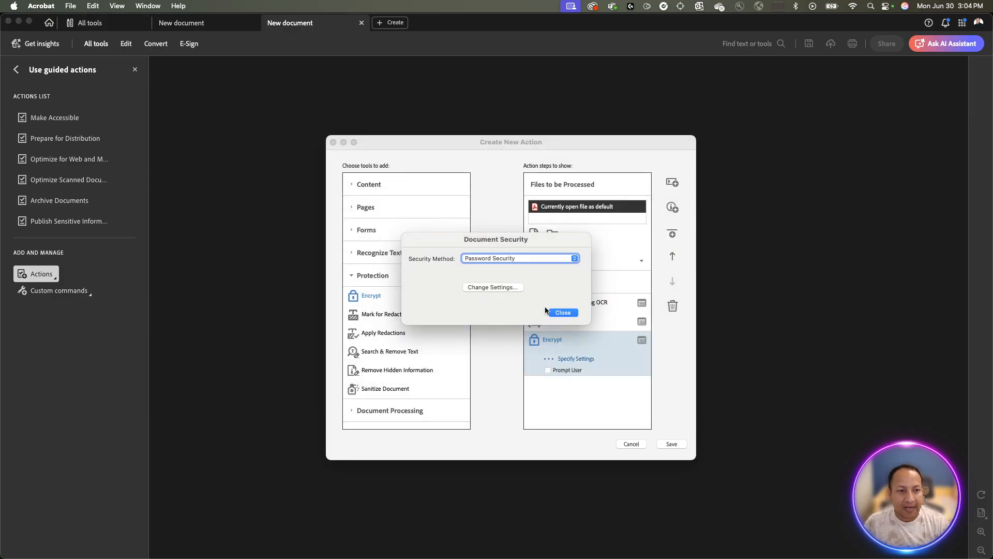
# Close Document Security and begin naming the new action 'Before Distribution'.
pyautogui.click(561, 312)
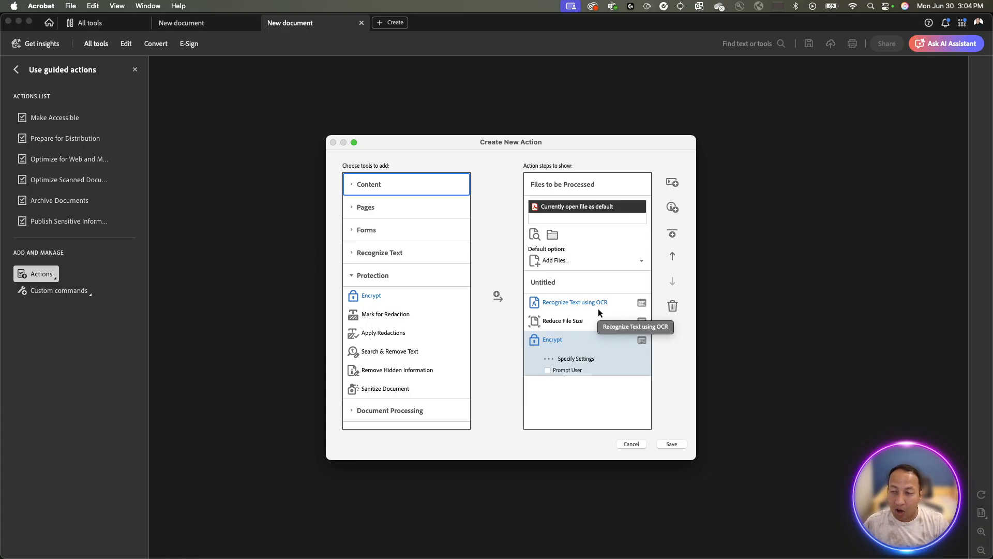
pyautogui.click(671, 444)
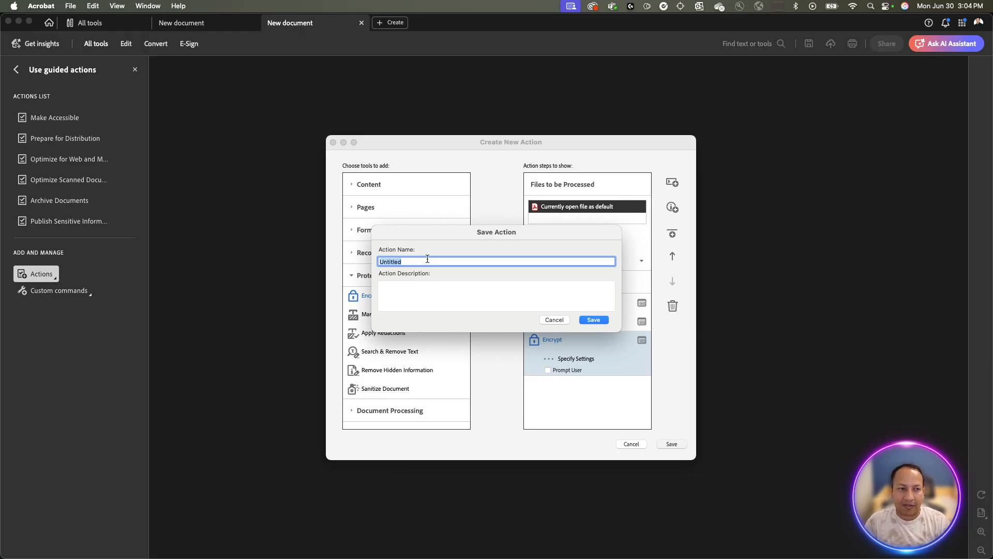
pyautogui.write('Before D')
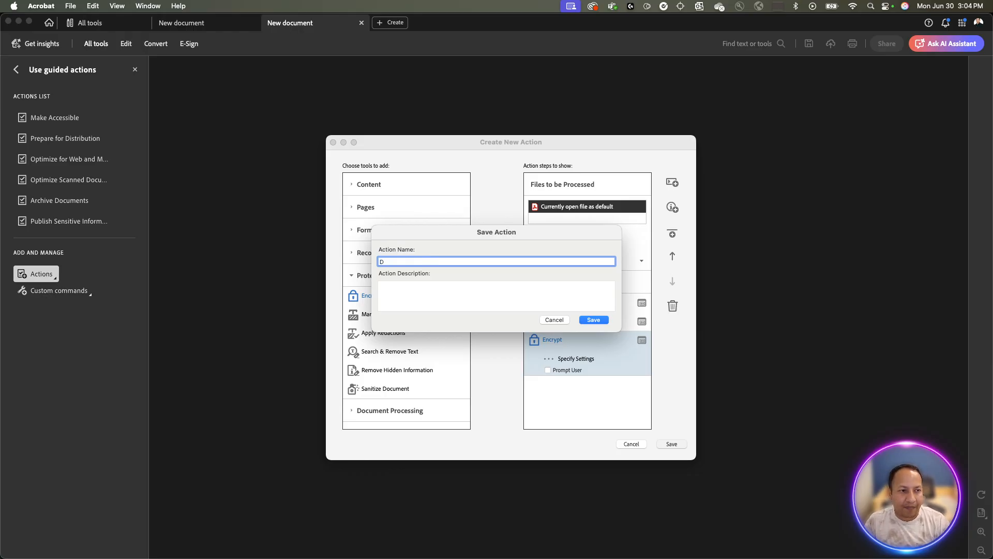
pyautogui.write('istr')
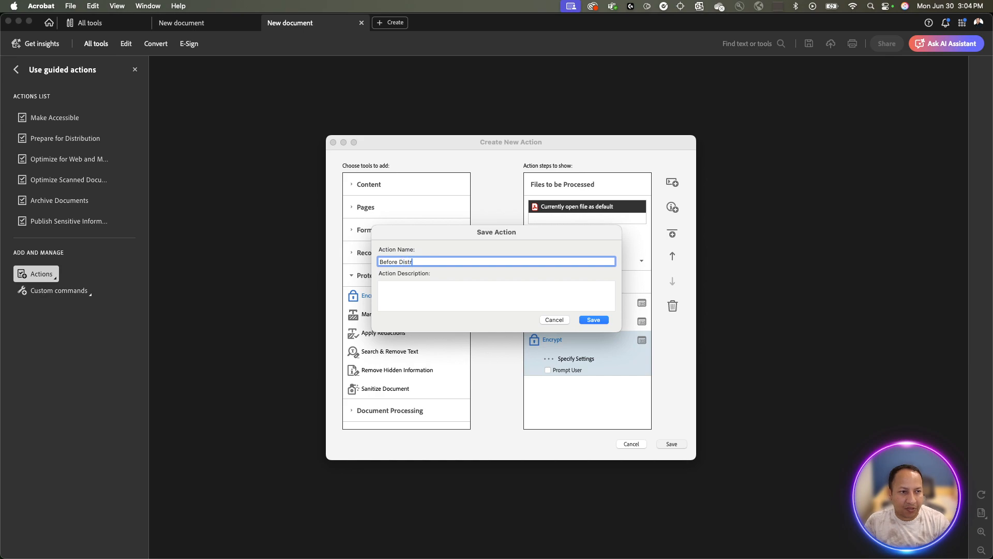
pyautogui.write('ibutio')
pyautogui.press('BackSpace')
pyautogui.write('ibution -')
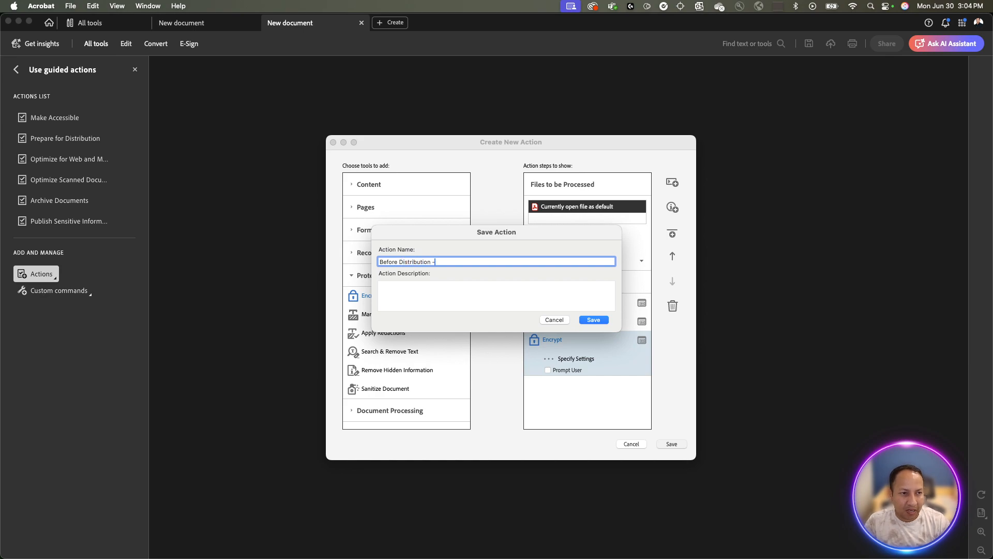
pyautogui.write(' Aman')
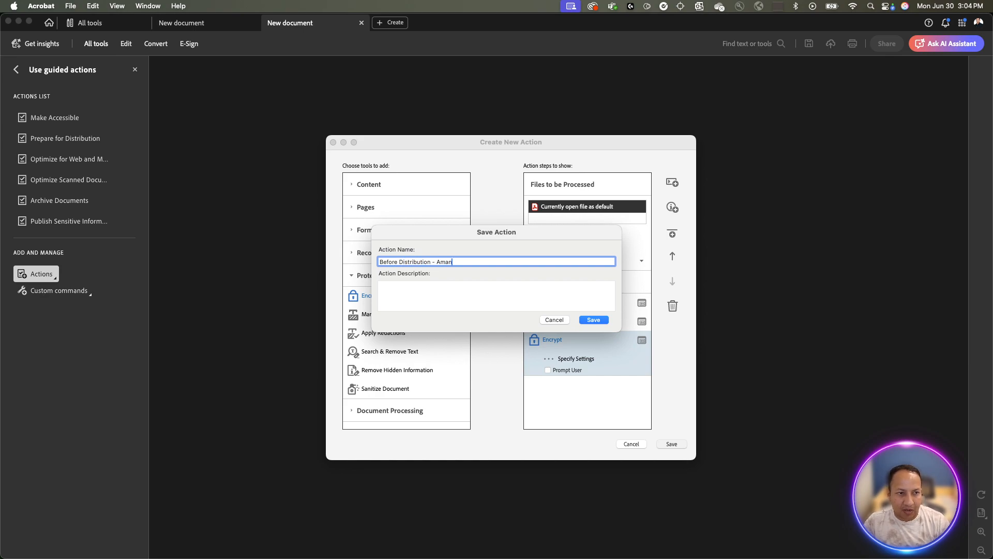
pyautogui.press('BackSpace')
pyautogui.press('BackSpace')
pyautogui.press('BackSpace')
pyautogui.press('BackSpace')
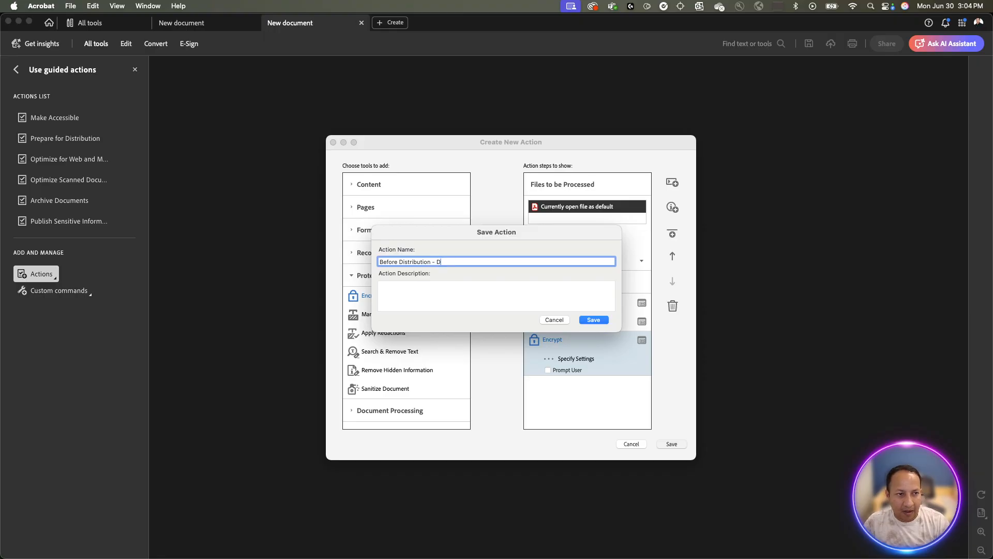
pyautogui.write('Aman')
# Correct the name to 'Before Distribution - Custom' and save the action.
pyautogui.click(451, 284)
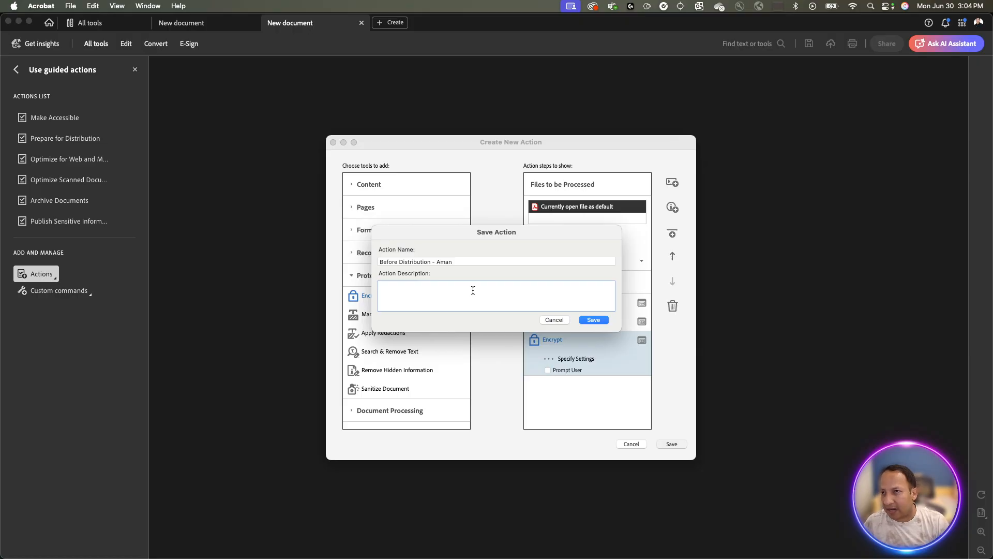
pyautogui.doubleClick(449, 262)
pyautogui.write('Am')
pyautogui.press('BackSpace')
pyautogui.press('BackSpace')
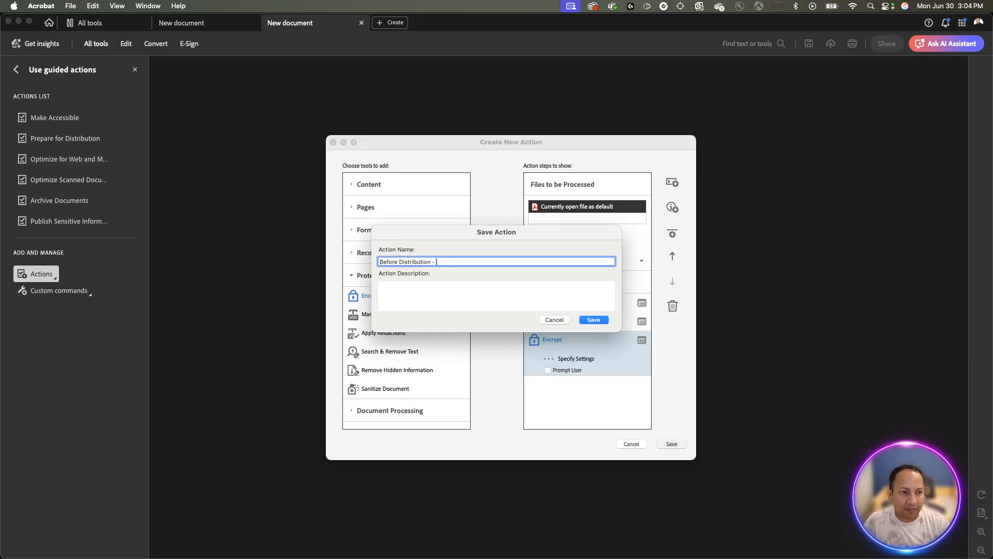
pyautogui.write('Customer')
pyautogui.press('BackSpace')
pyautogui.press('BackSpace')
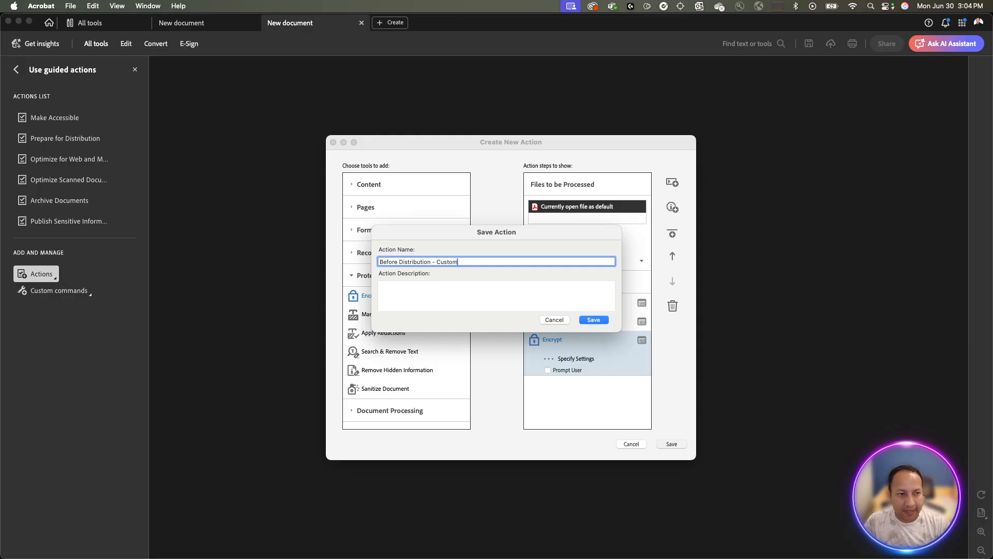
pyautogui.click(415, 288)
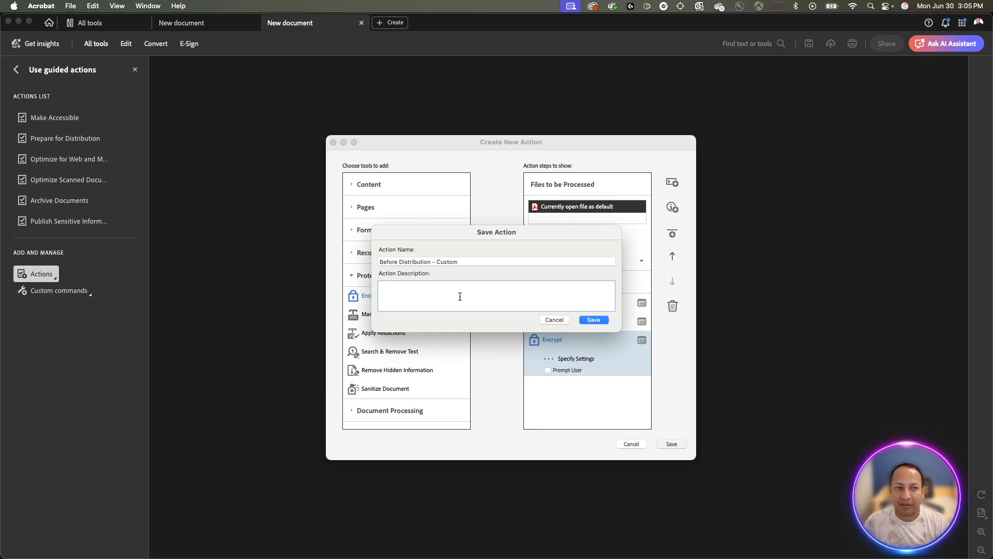
pyautogui.click(595, 319)
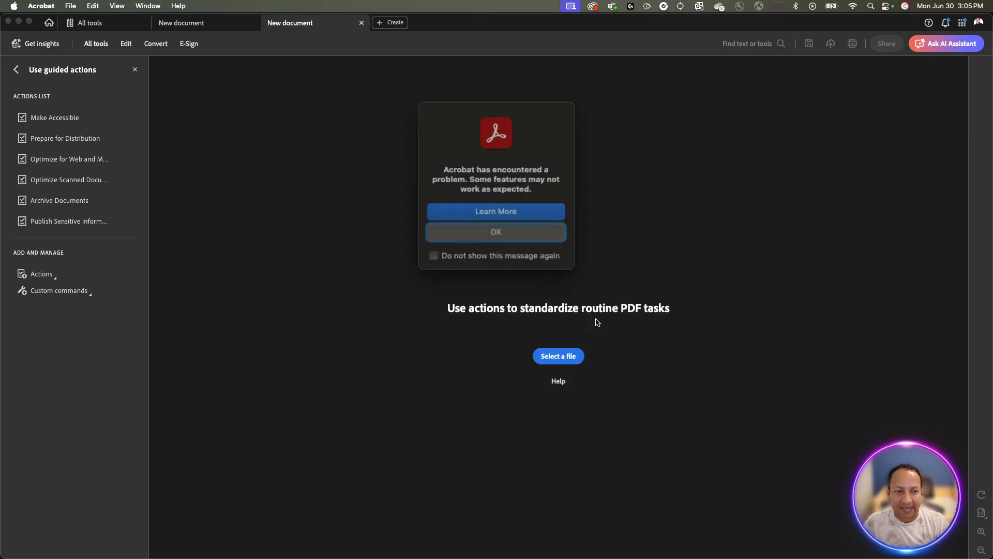
# Dismiss the problem alert and quit Acrobat so it can restart.
pyautogui.click(529, 228)
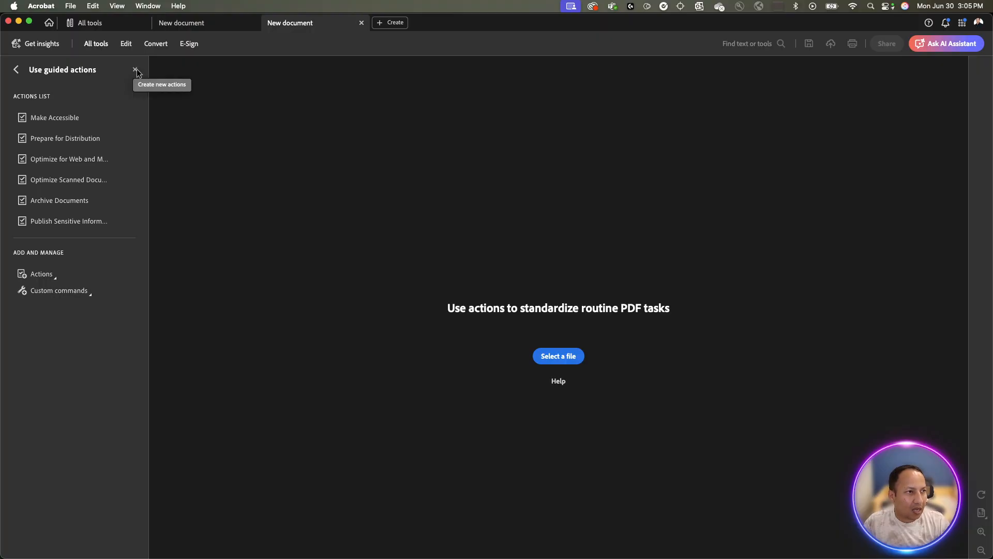
pyautogui.click(41, 7)
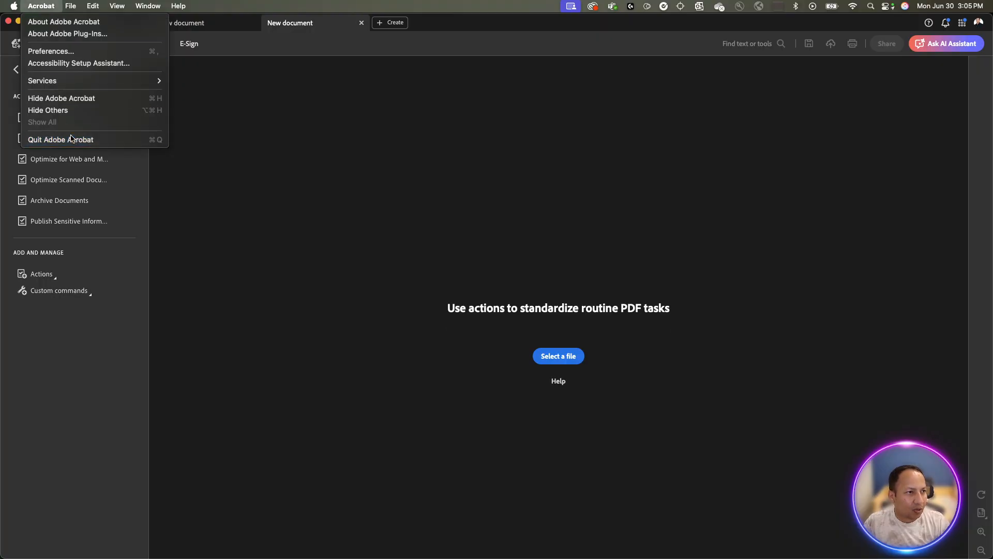
pyautogui.click(71, 138)
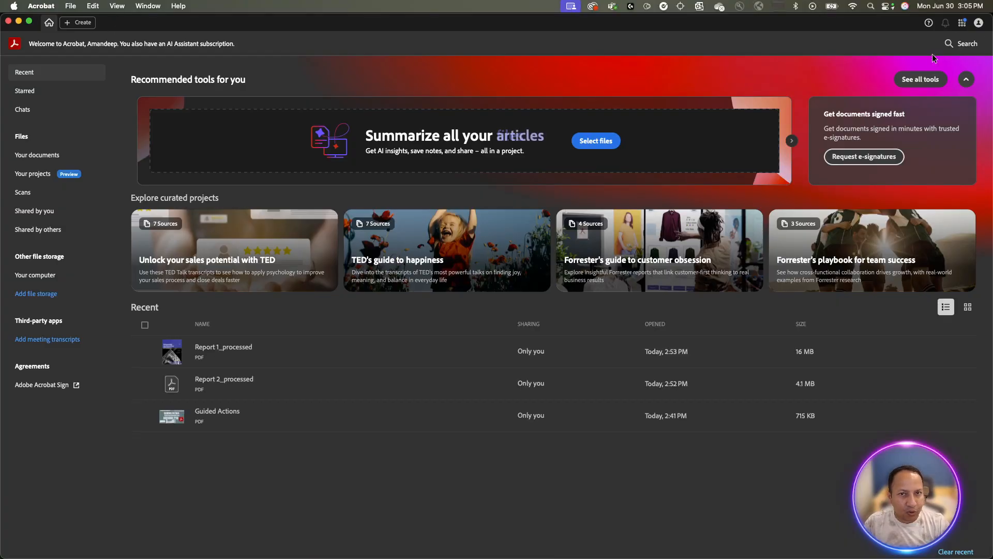
# After relaunching, open Use guided actions from the All tools list.
pyautogui.click(924, 80)
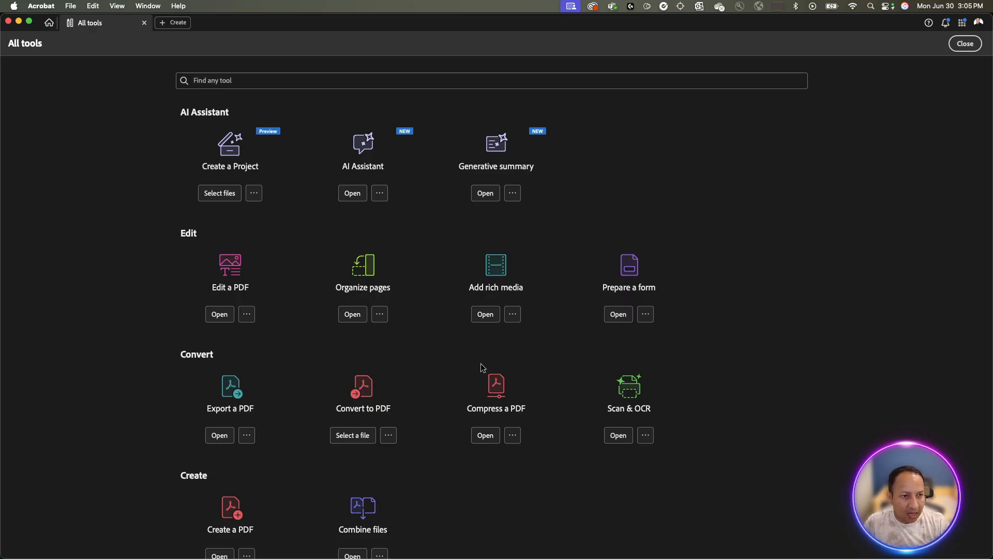
pyautogui.scroll(-1, 508, 344)
pyautogui.scroll(-15, 509, 344)
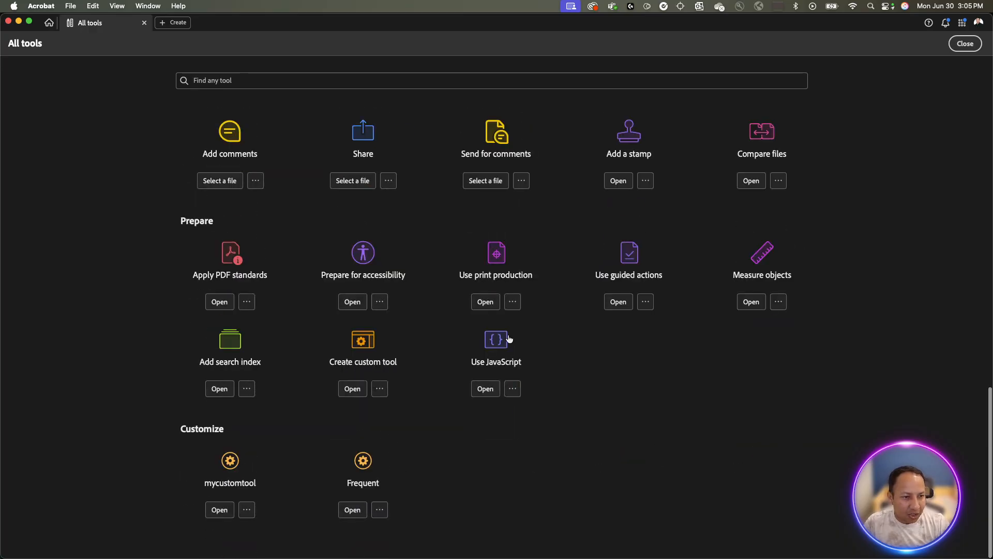
pyautogui.click(639, 273)
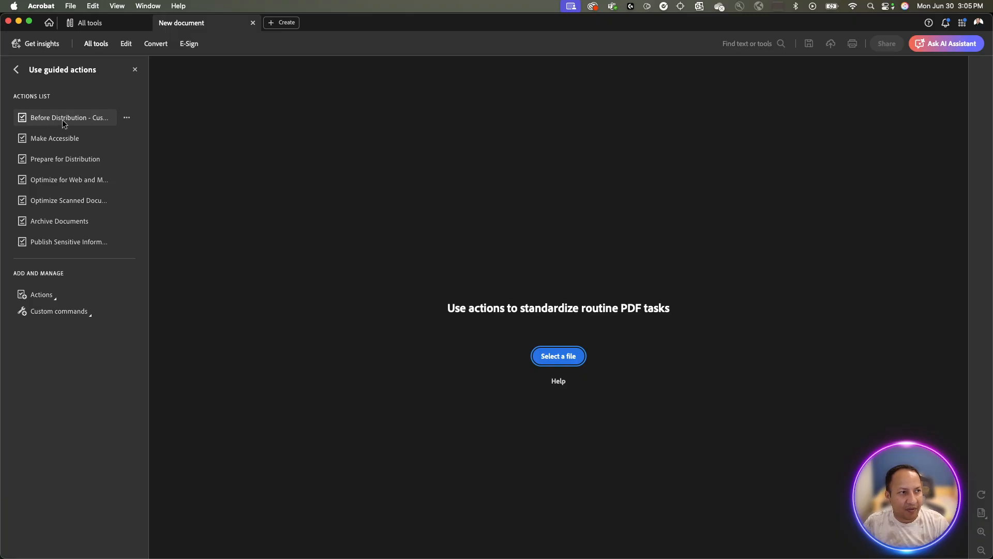
# Open Before Distribution - Custom and view the Reduce File Size step's options without changing them.
pyautogui.click(95, 119)
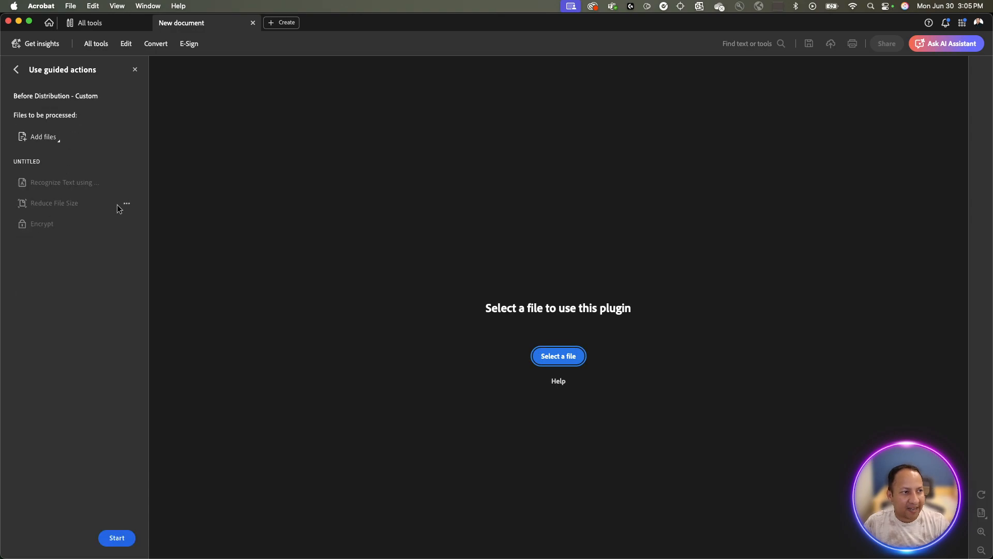
pyautogui.click(134, 205)
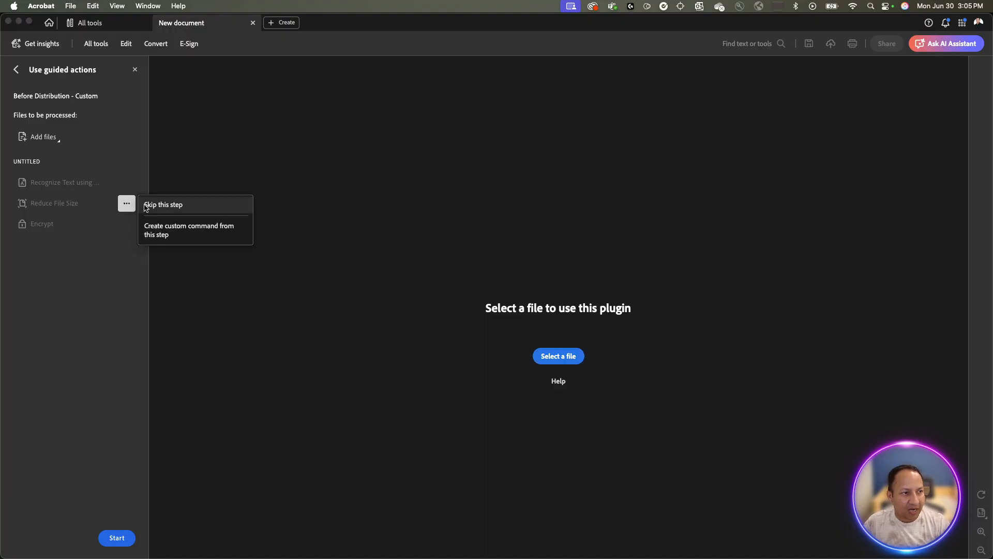
pyautogui.click(168, 153)
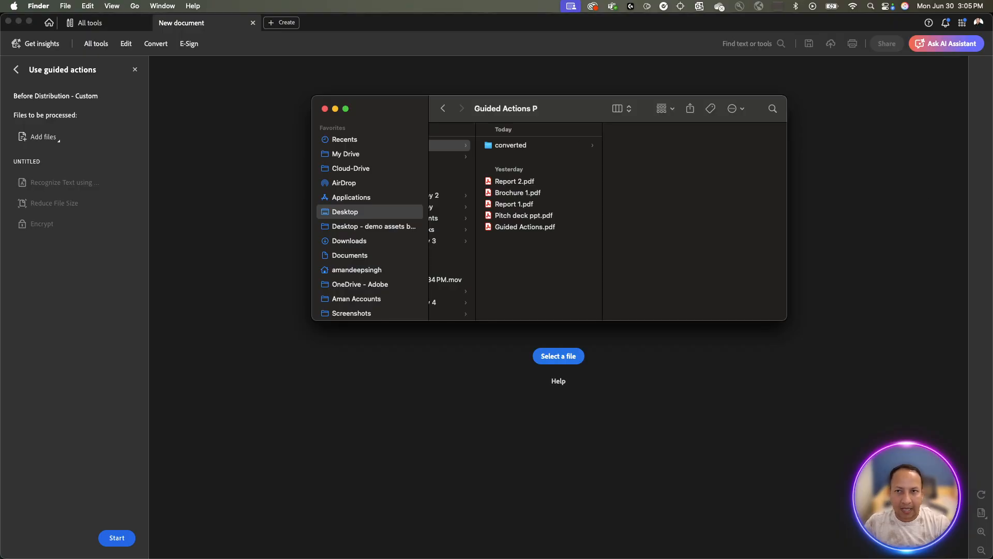
# Preview Guided Actions.png from the Guided Actions P folder, then return to Acrobat.
pyautogui.press('super+n')
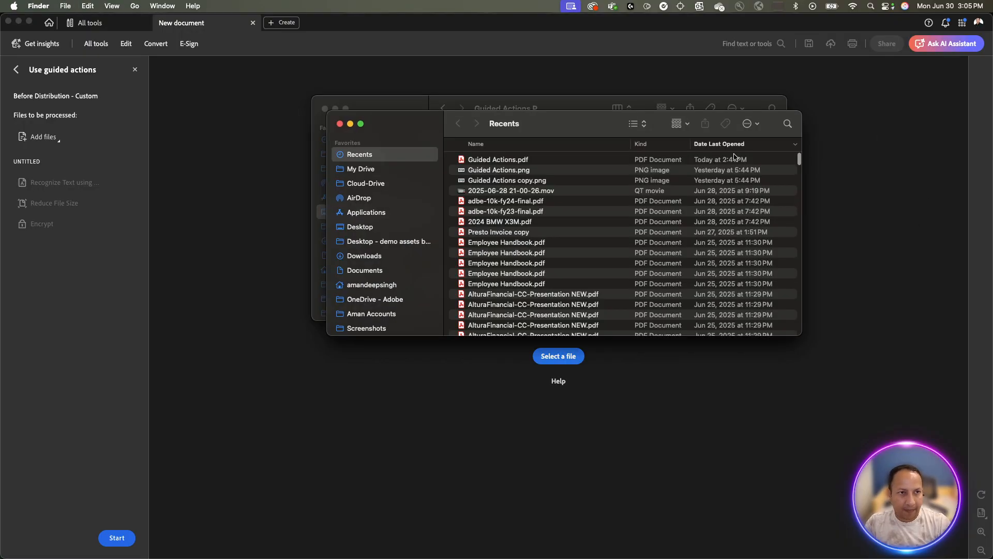
pyautogui.moveTo(604, 128); pyautogui.dragTo(672, 128)
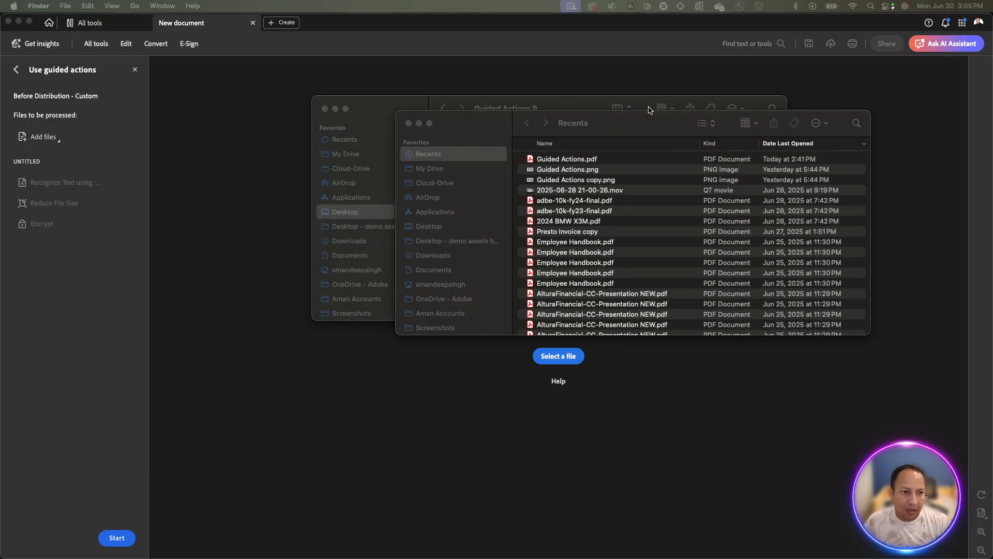
pyautogui.click(640, 120)
pyautogui.press('super+w')
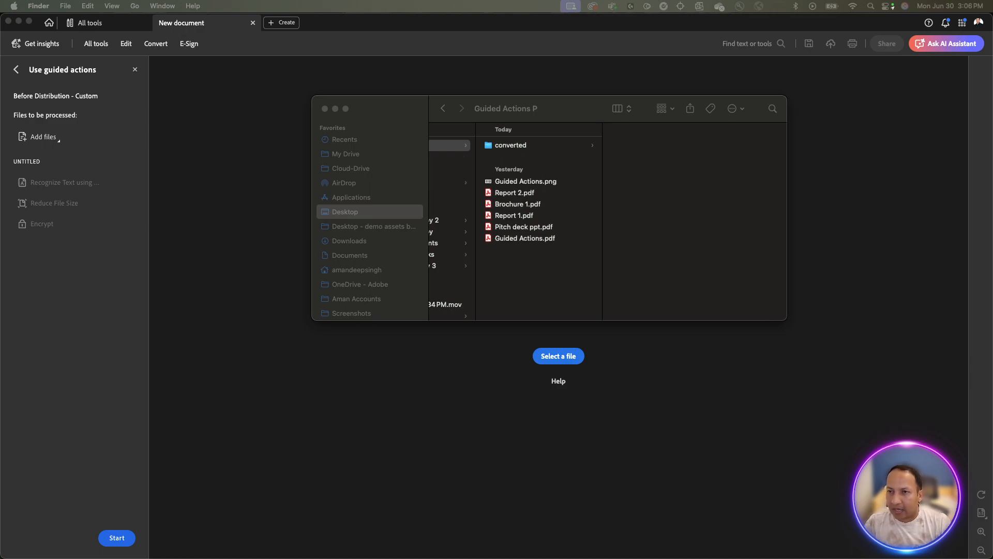
pyautogui.click(535, 180)
pyautogui.doubleClick(546, 184)
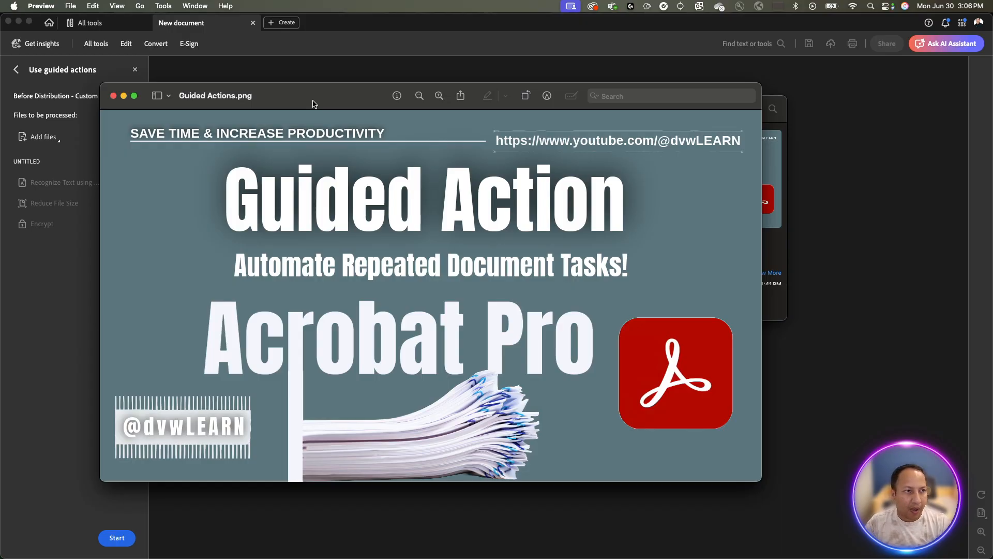
pyautogui.press('super+q')
pyautogui.click(305, 123)
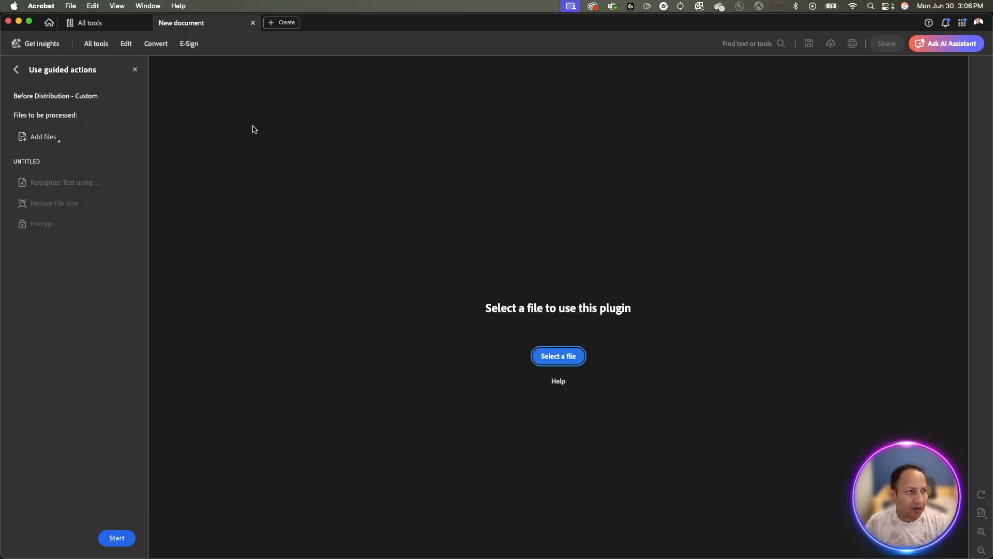
# Try adding a folder, browse up to Guided Actions P, then cancel the folder chooser.
pyautogui.click(45, 142)
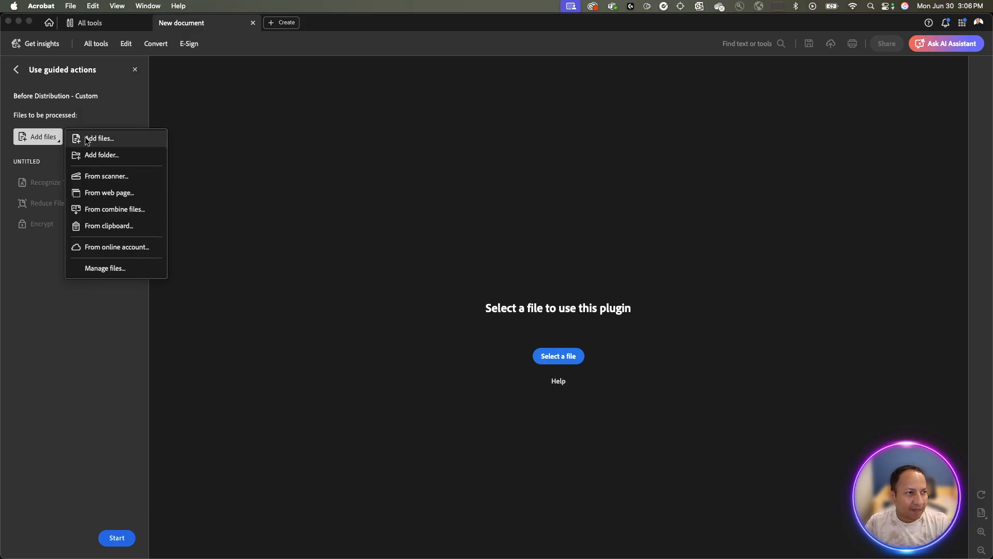
pyautogui.click(97, 156)
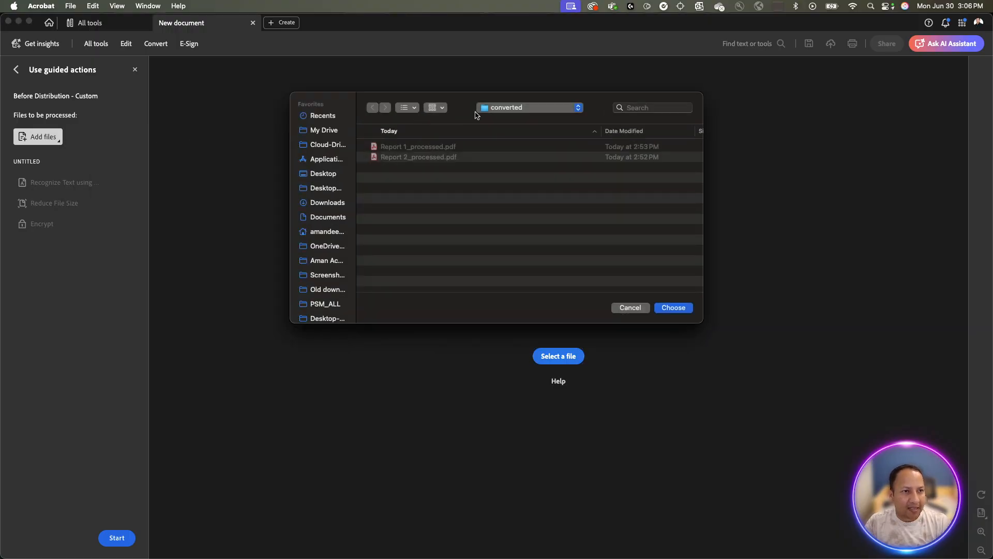
pyautogui.click(499, 108)
pyautogui.click(500, 115)
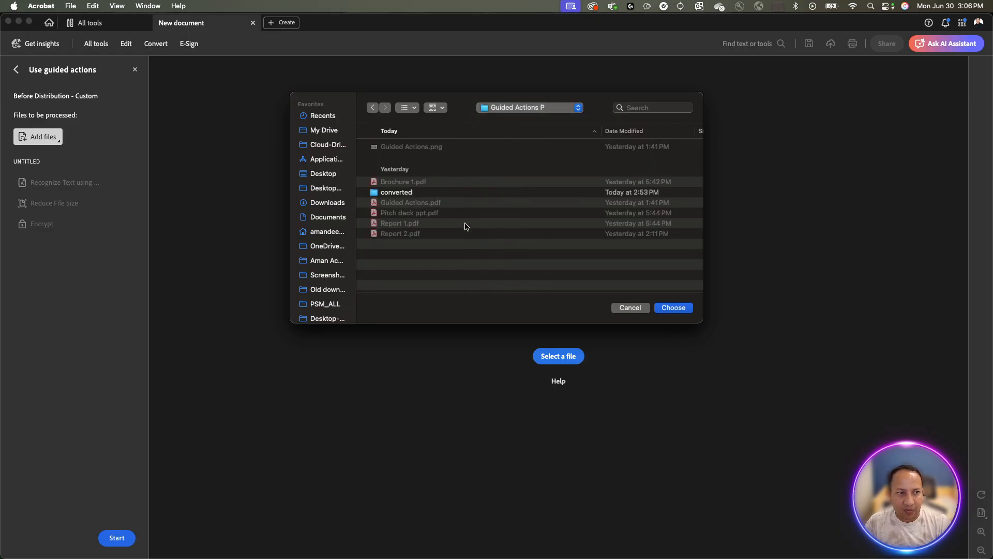
pyautogui.click(642, 309)
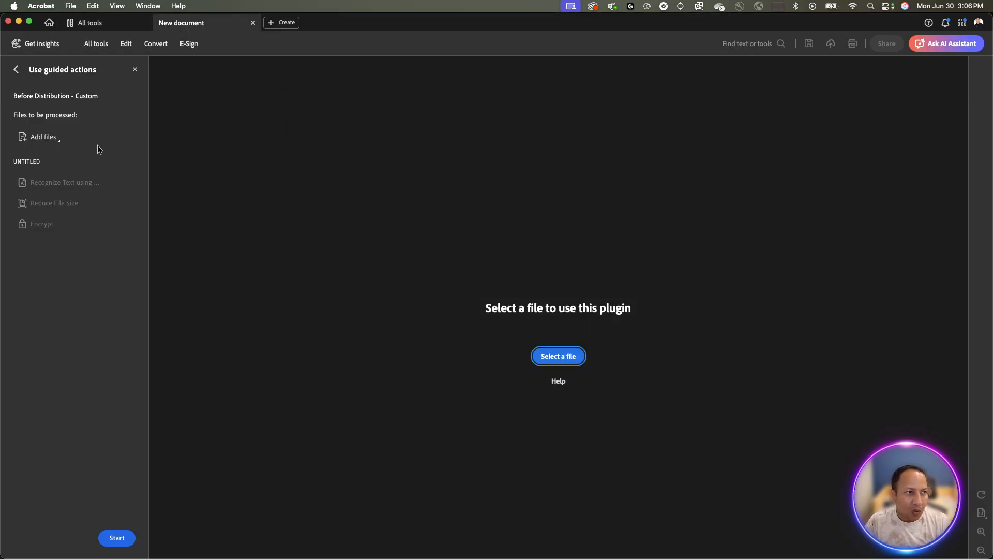
# Add individual files, selecting Guided Actions.png and Report 1.pdf.
pyautogui.click(39, 137)
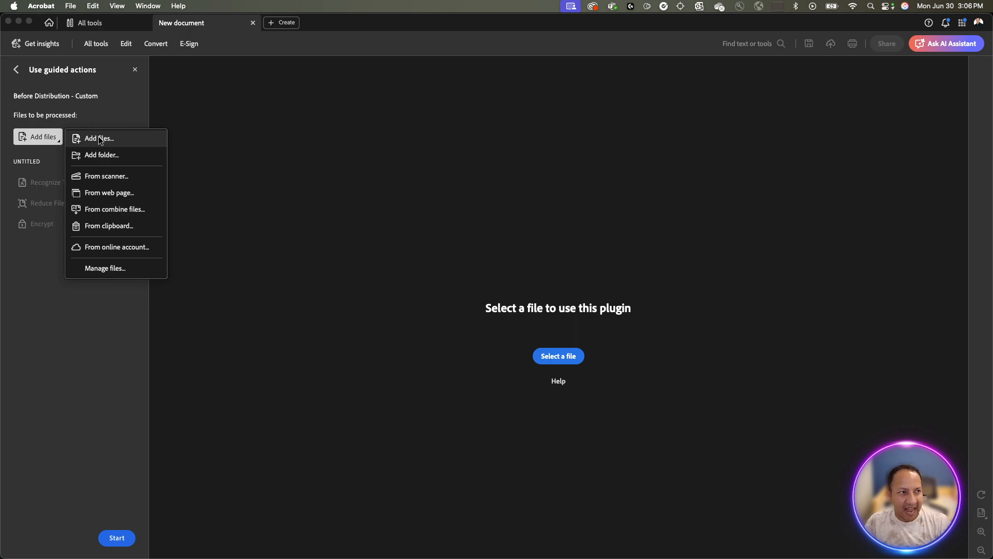
pyautogui.click(97, 138)
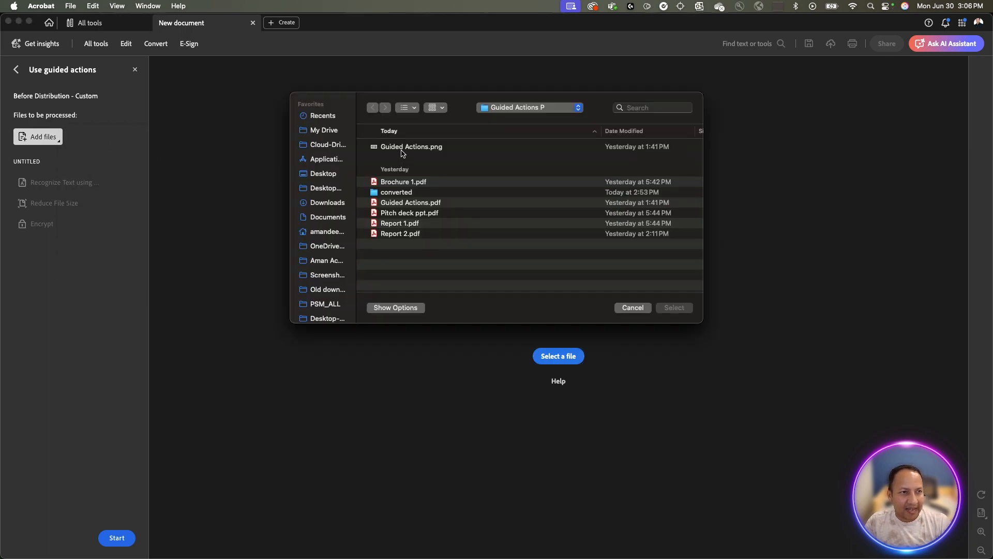
pyautogui.click(401, 150)
pyautogui.keyDown('super'); pyautogui.click(412, 207); pyautogui.keyUp('super')
pyautogui.keyDown('super'); pyautogui.click(413, 226); pyautogui.keyUp('super')
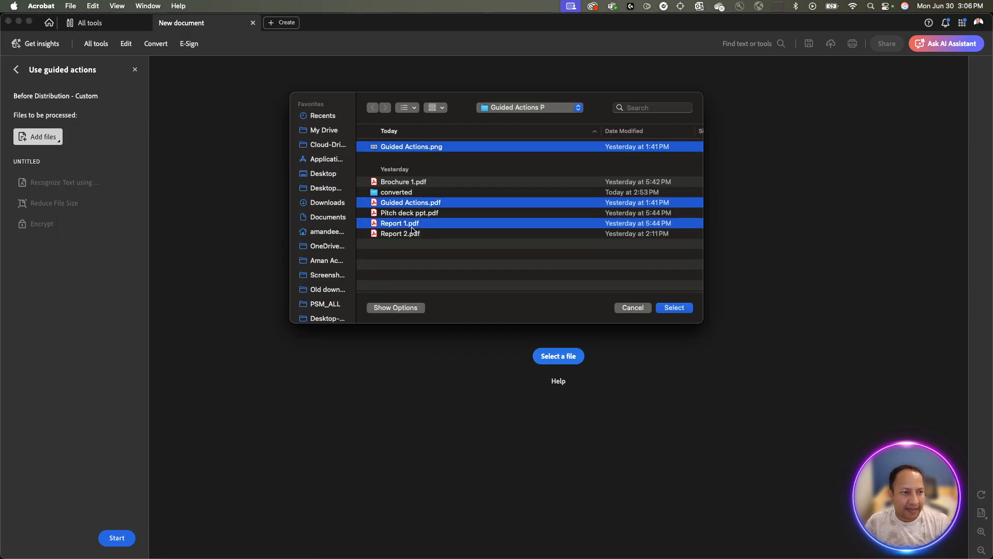
pyautogui.click(418, 205)
pyautogui.click(412, 151)
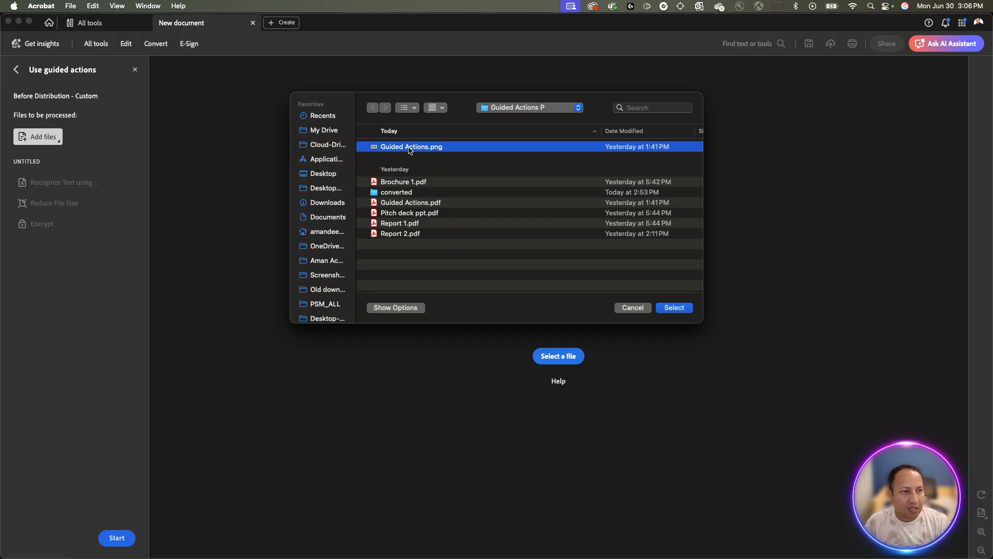
pyautogui.keyDown('super'); pyautogui.click(414, 226); pyautogui.keyUp('super')
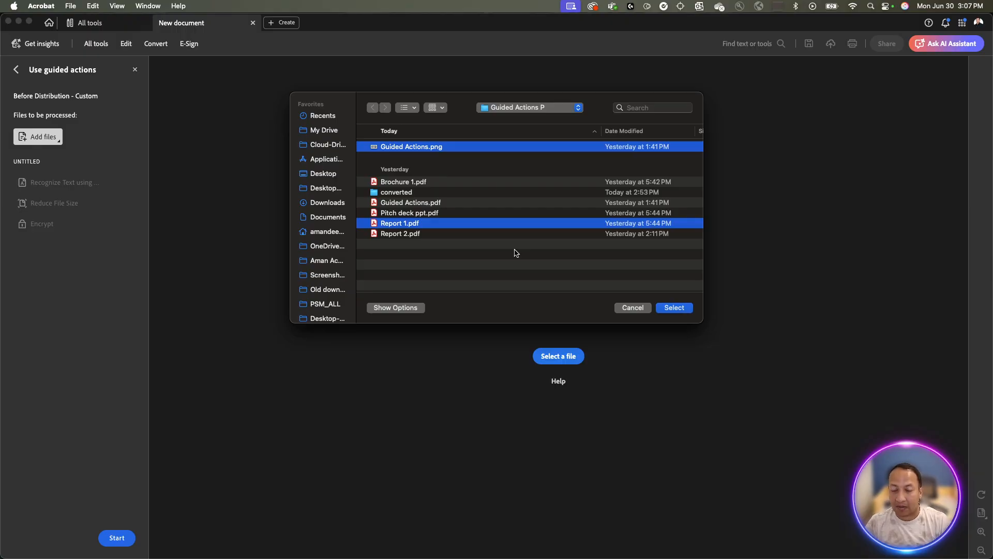
# Add Report 2.pdf to Guided Actions.png and Report 1.pdf, then confirm all three files.
pyautogui.keyDown('super'); pyautogui.click(450, 234); pyautogui.keyUp('super')
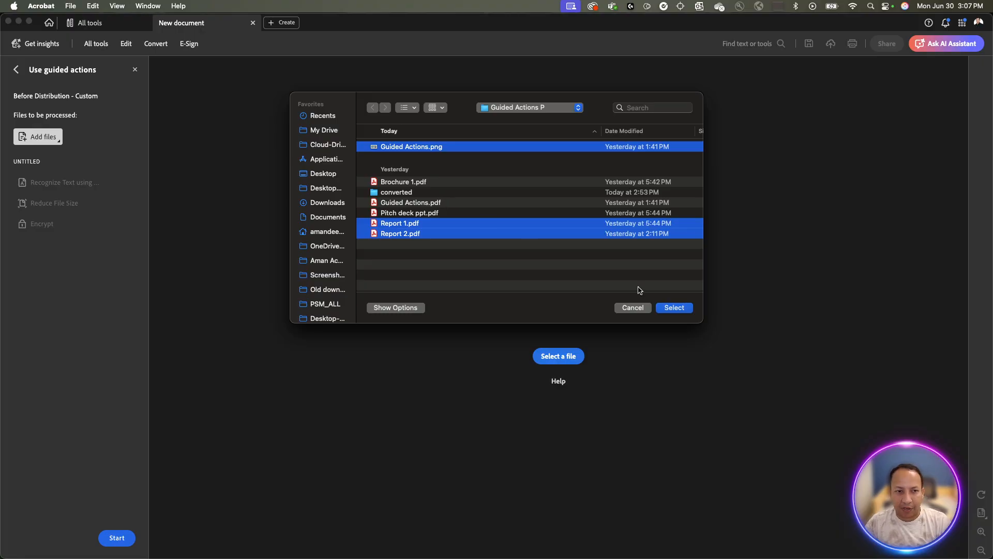
pyautogui.click(683, 308)
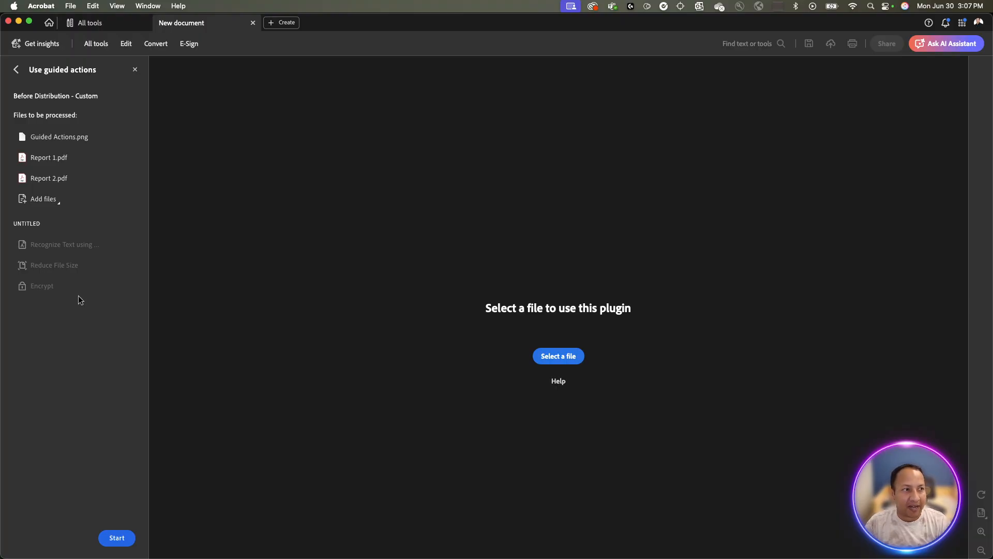
# Abandon the unfinished run and reopen Use guided actions to show Before Distribution - Custom's options menu.
pyautogui.click(135, 72)
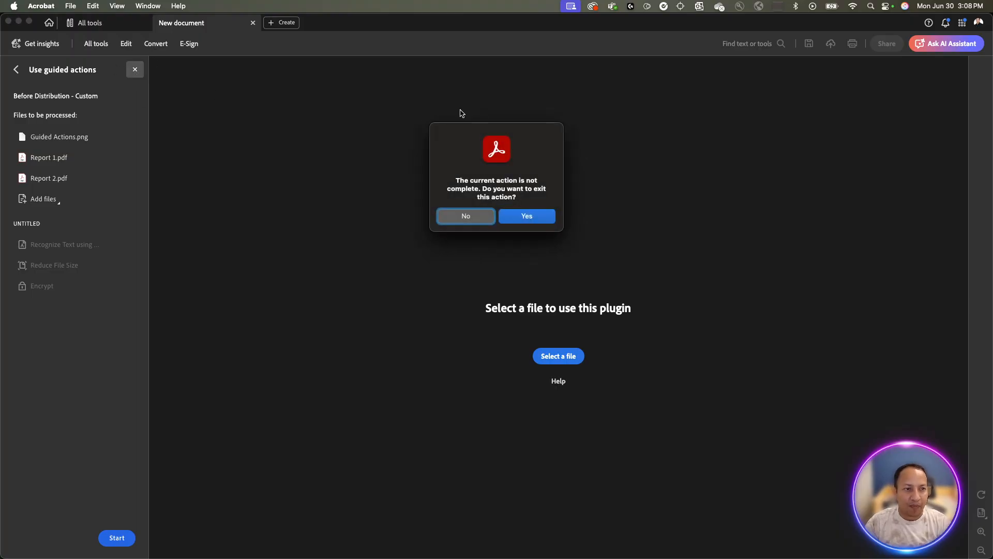
pyautogui.click(527, 216)
pyautogui.click(111, 23)
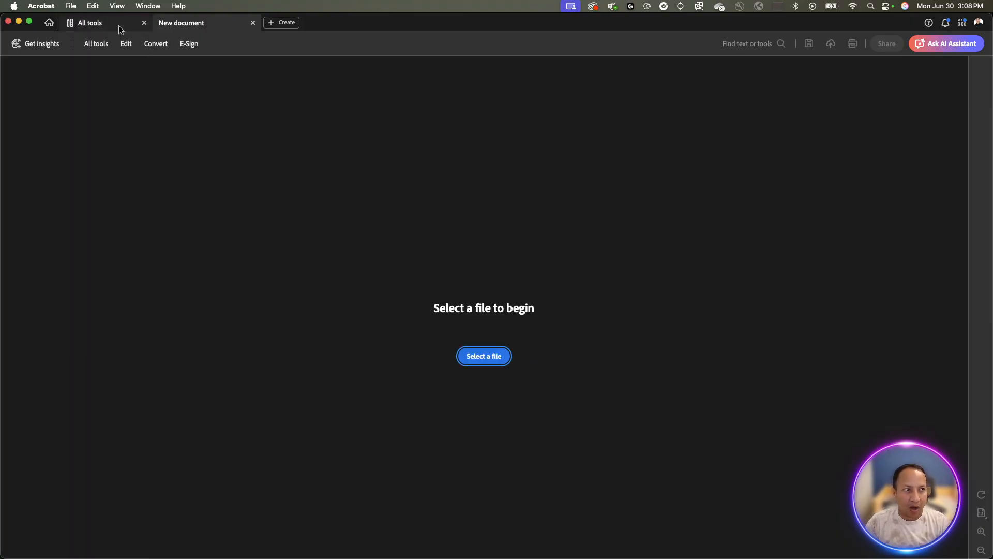
pyautogui.click(631, 272)
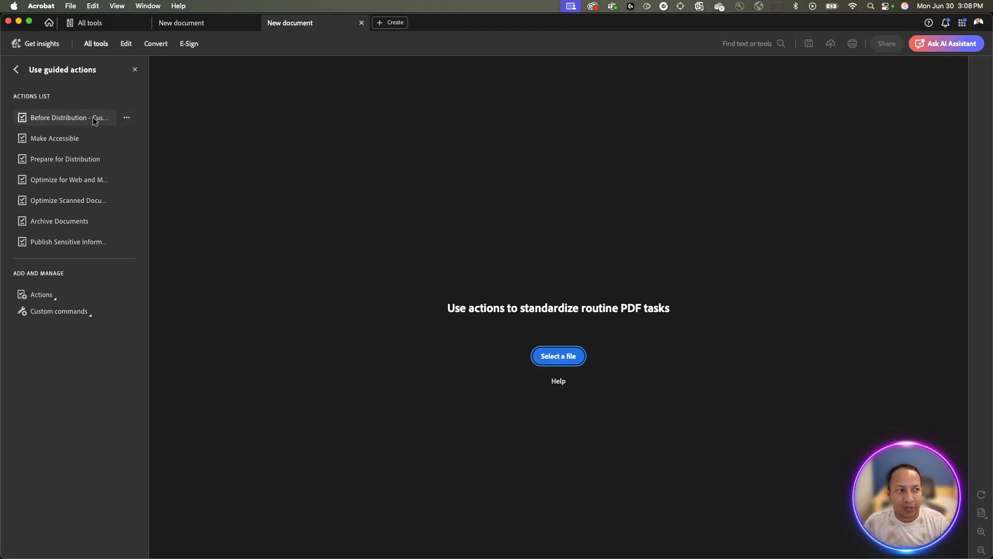
pyautogui.click(128, 118)
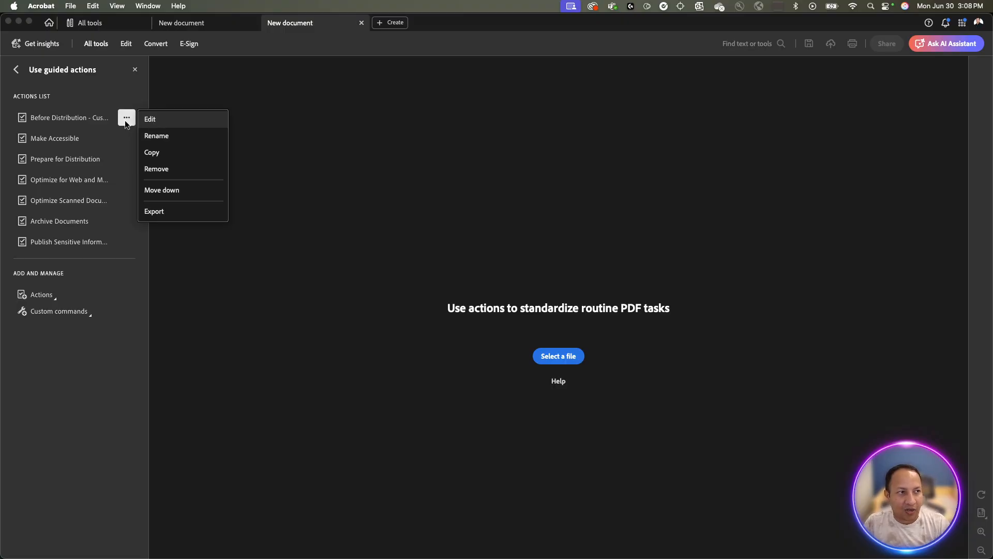
# Edit Before Distribution - Custom to add a Save step from Save & Export after Encrypt.
pyautogui.click(153, 120)
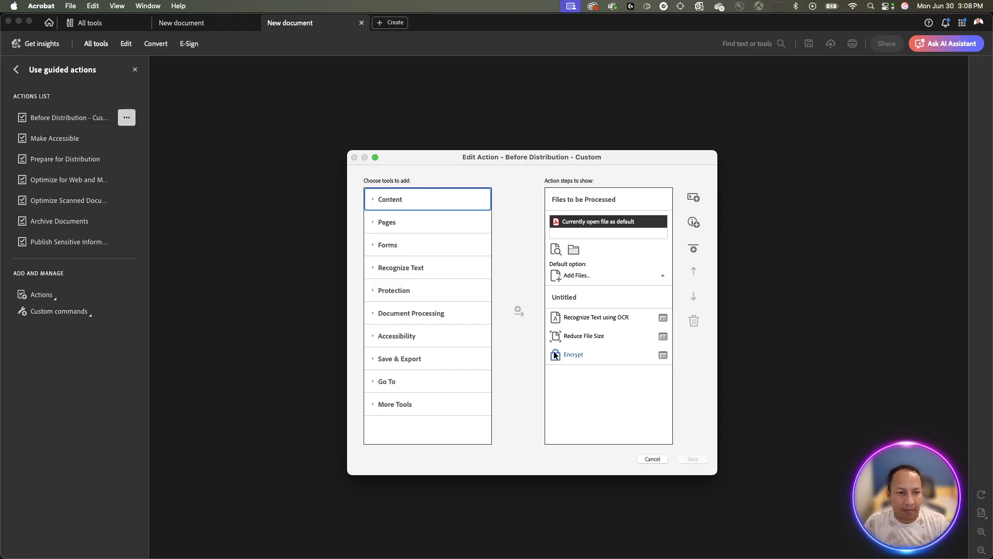
pyautogui.click(373, 357)
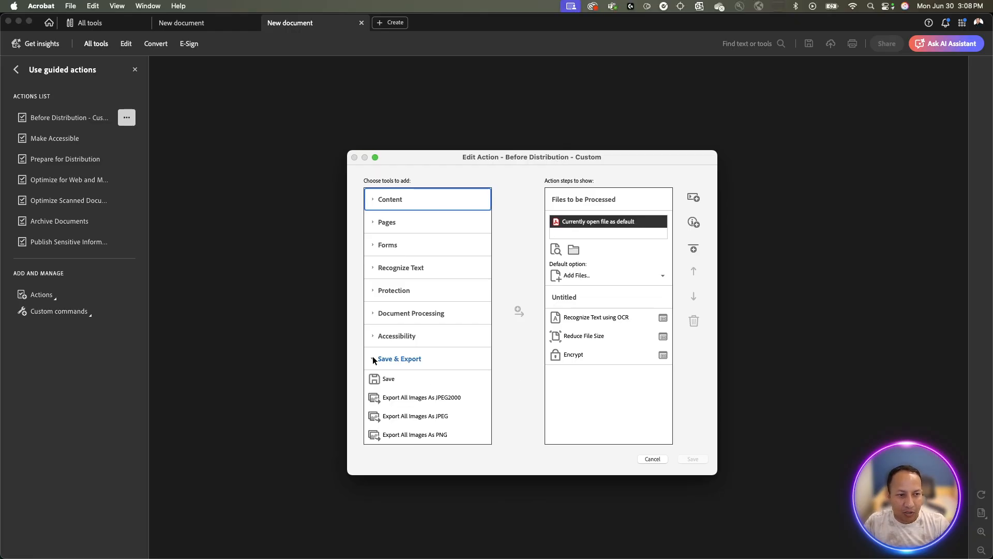
pyautogui.scroll(-2, 408, 365)
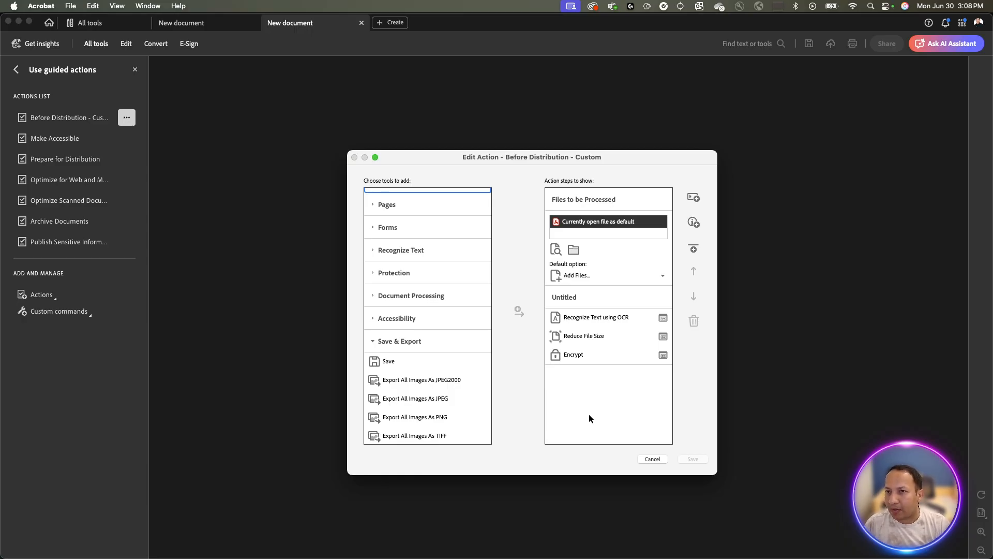
pyautogui.click(386, 362)
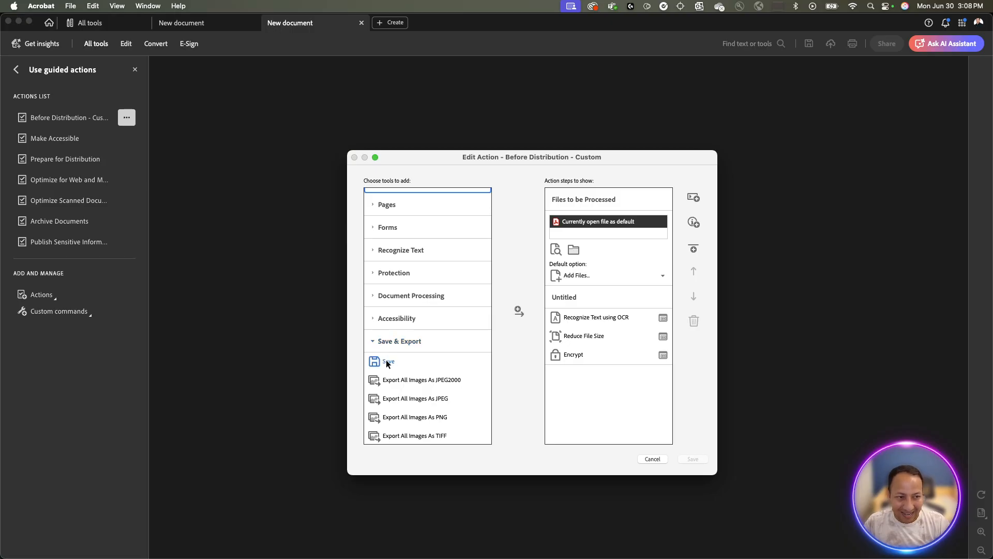
pyautogui.click(518, 311)
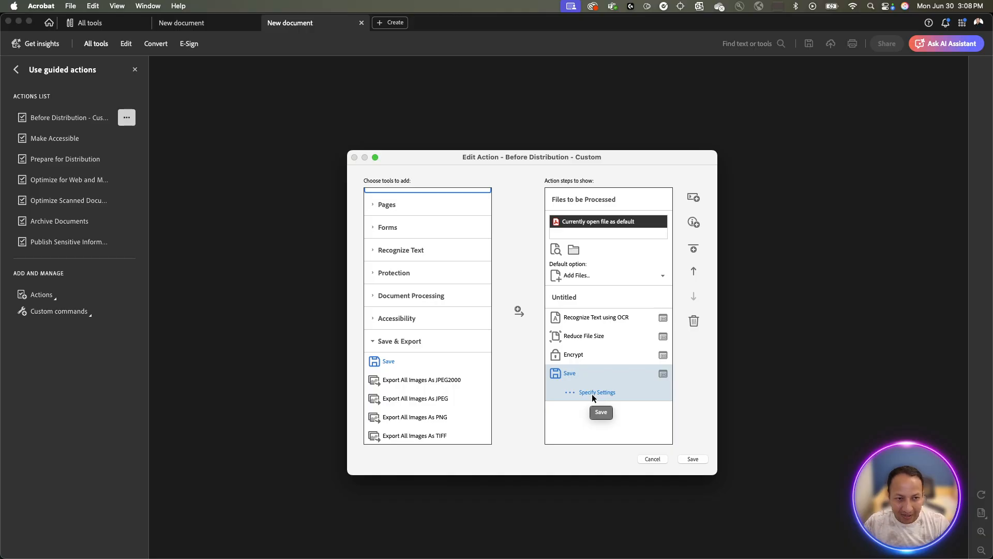
pyautogui.click(664, 374)
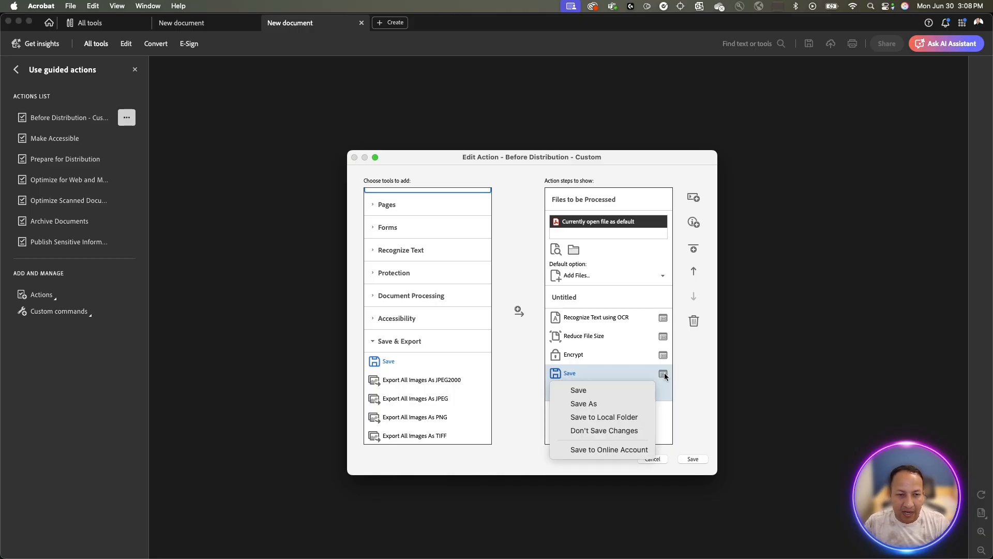
# Make the fourth step Save to Local Folder with the converted folder as destination.
pyautogui.click(614, 417)
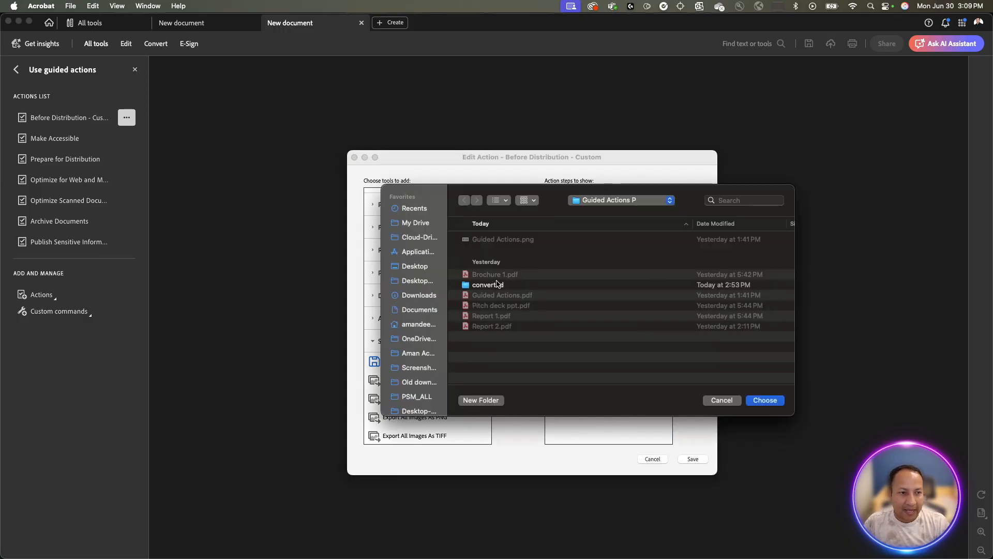
pyautogui.click(498, 286)
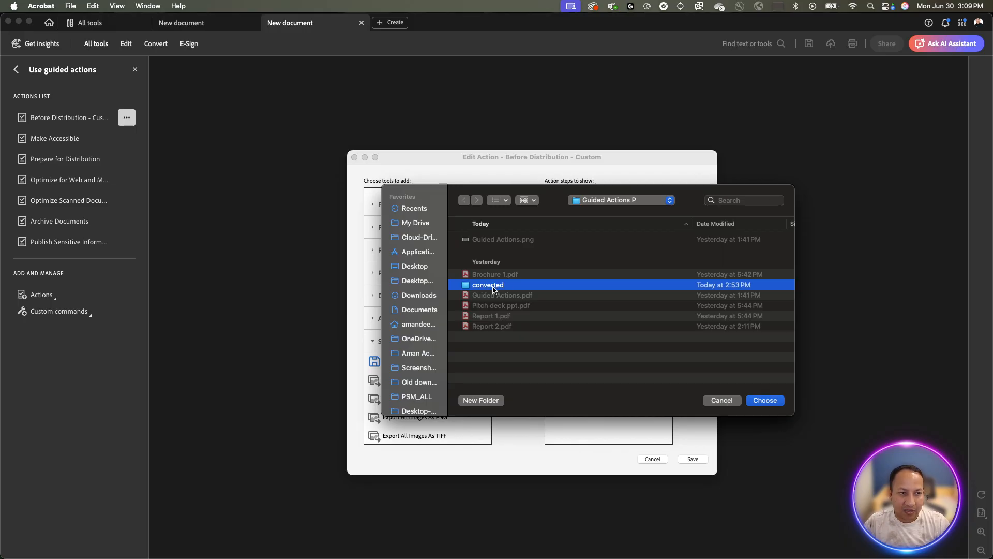
pyautogui.click(757, 401)
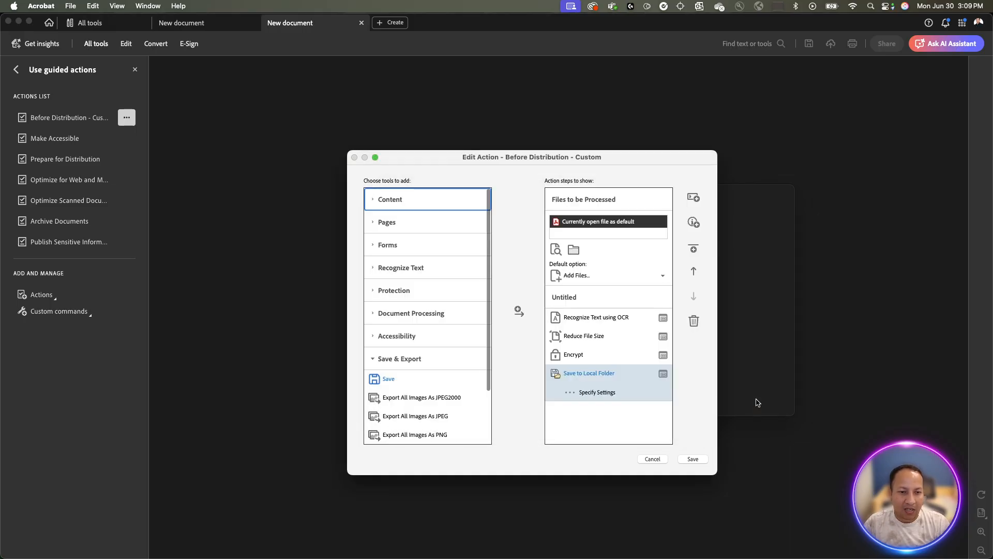
pyautogui.click(595, 392)
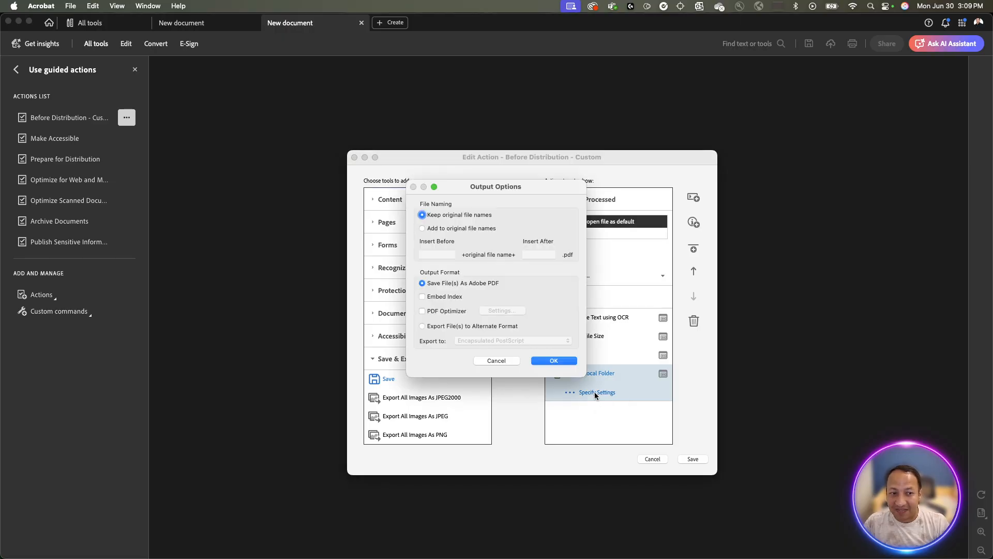
# Set output to keep original file names and save as Adobe PDF, then save the action.
pyautogui.click(455, 228)
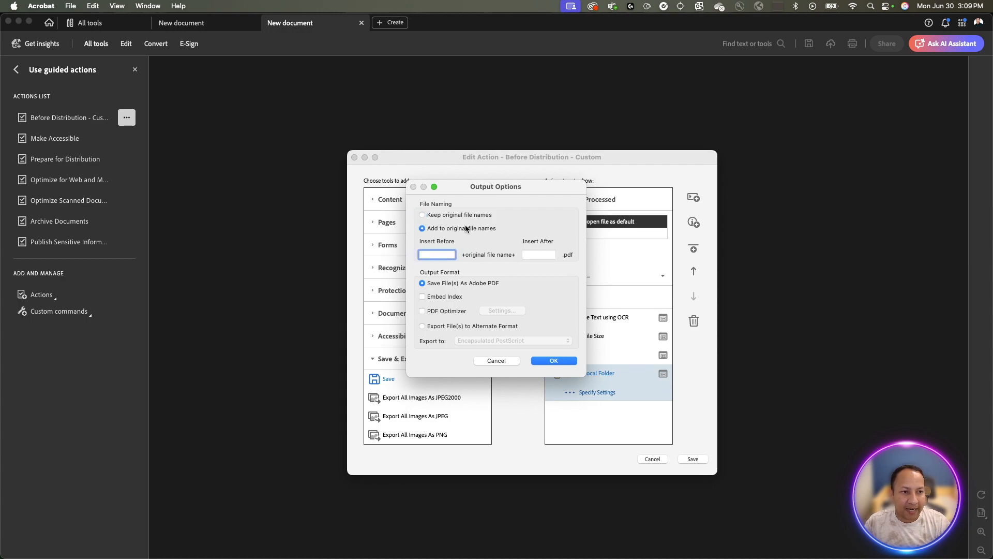
pyautogui.press('Tab')
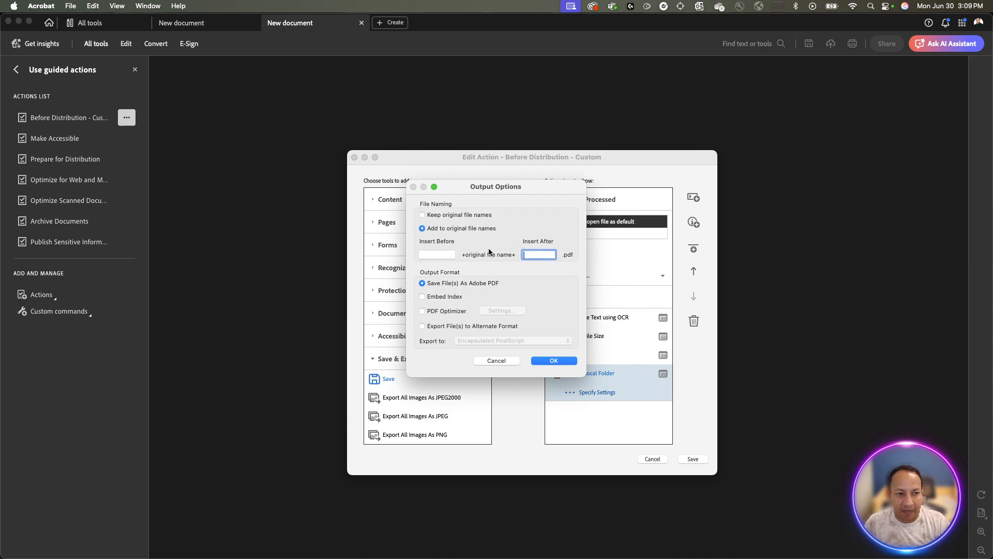
pyautogui.click(447, 217)
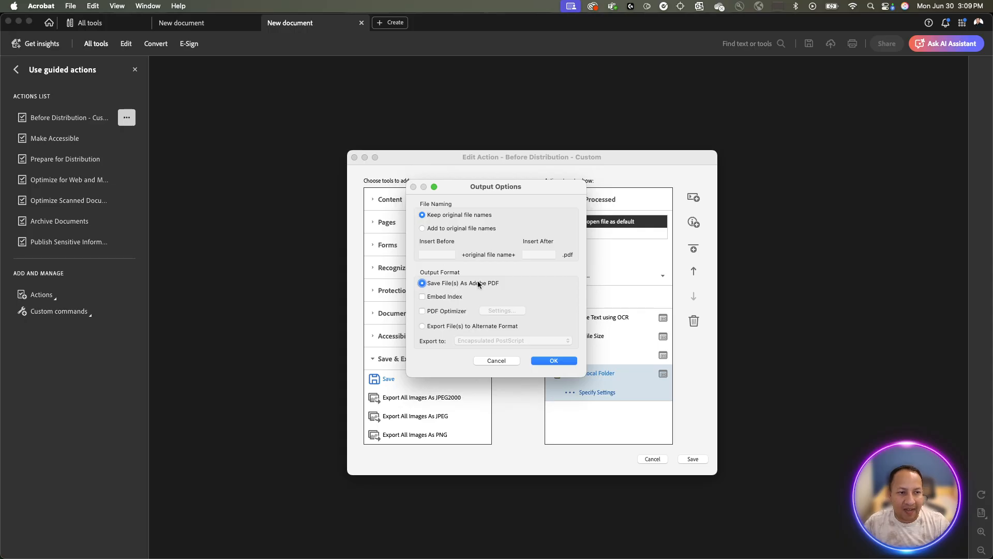
pyautogui.click(467, 327)
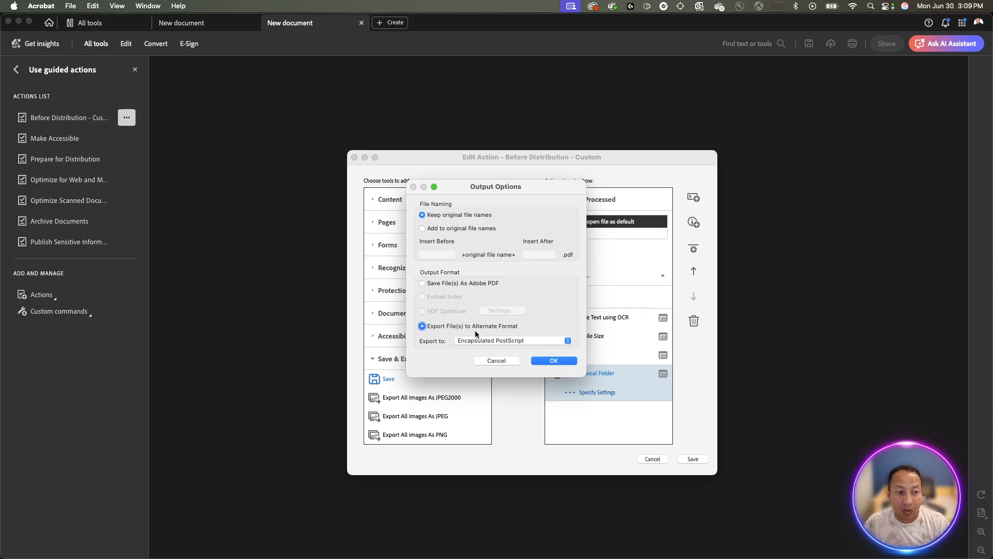
pyautogui.click(490, 341)
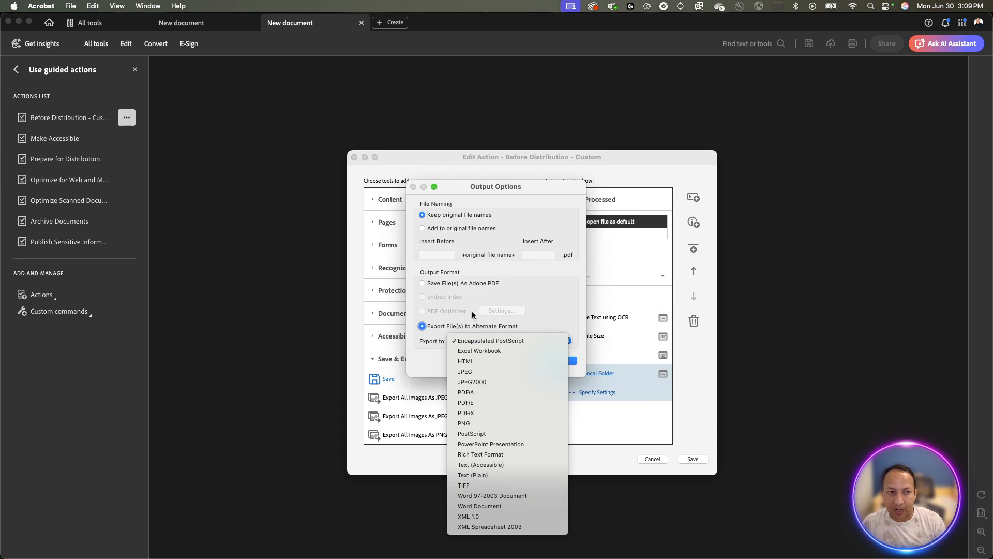
pyautogui.click(457, 289)
pyautogui.click(448, 284)
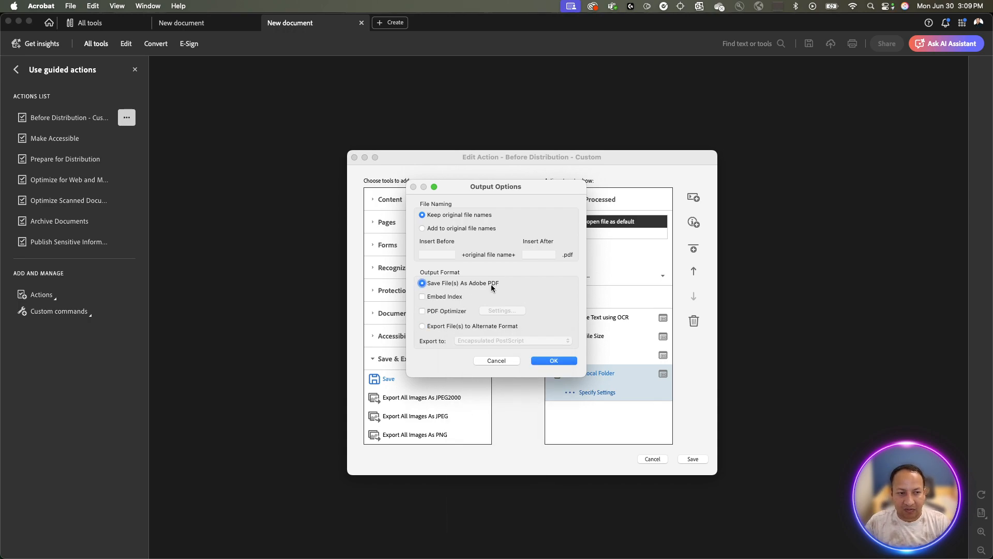
pyautogui.click(570, 361)
pyautogui.click(693, 459)
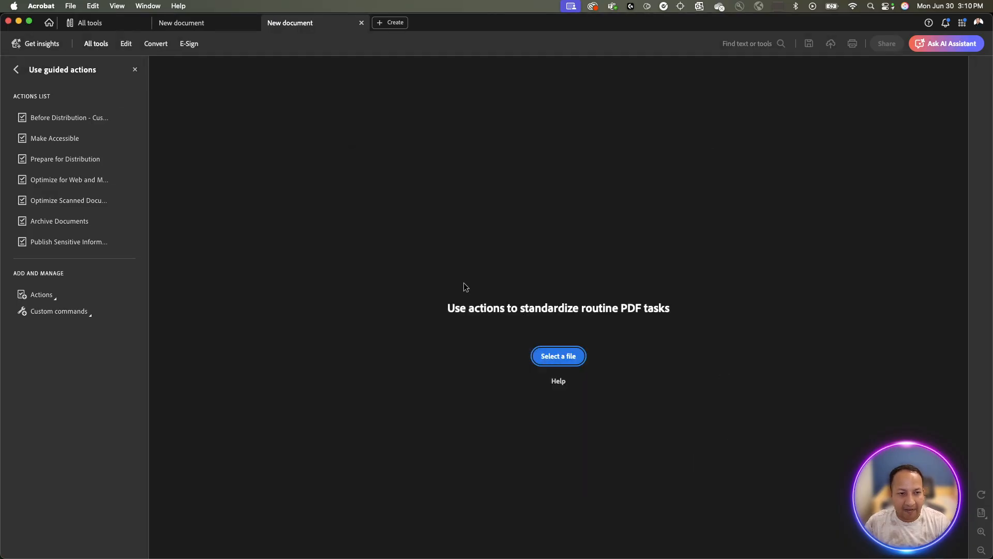
# Run Before Distribution - Custom on Guided Actions.png, Report 1.pdf and Report 2.pdf.
pyautogui.click(77, 118)
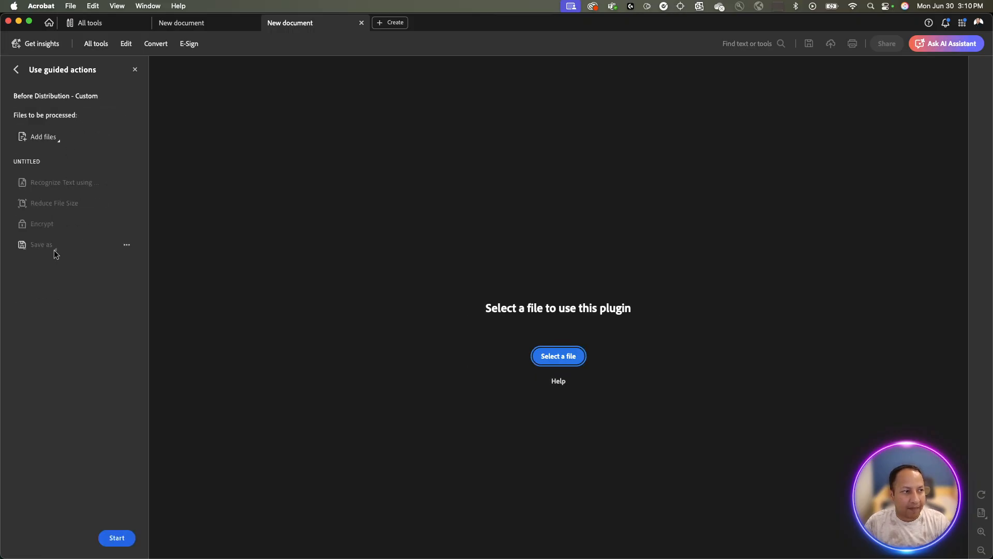
pyautogui.click(48, 139)
pyautogui.click(87, 139)
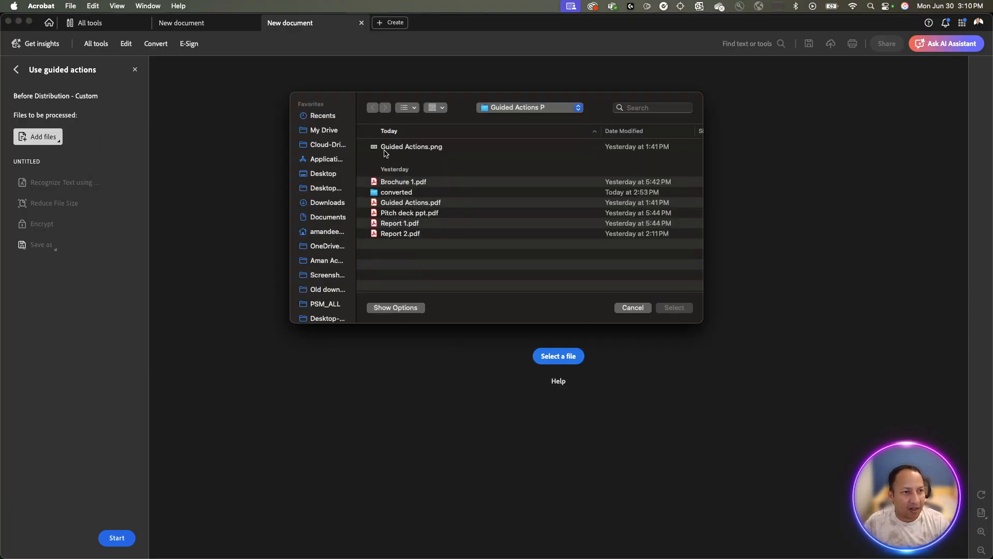
pyautogui.click(394, 148)
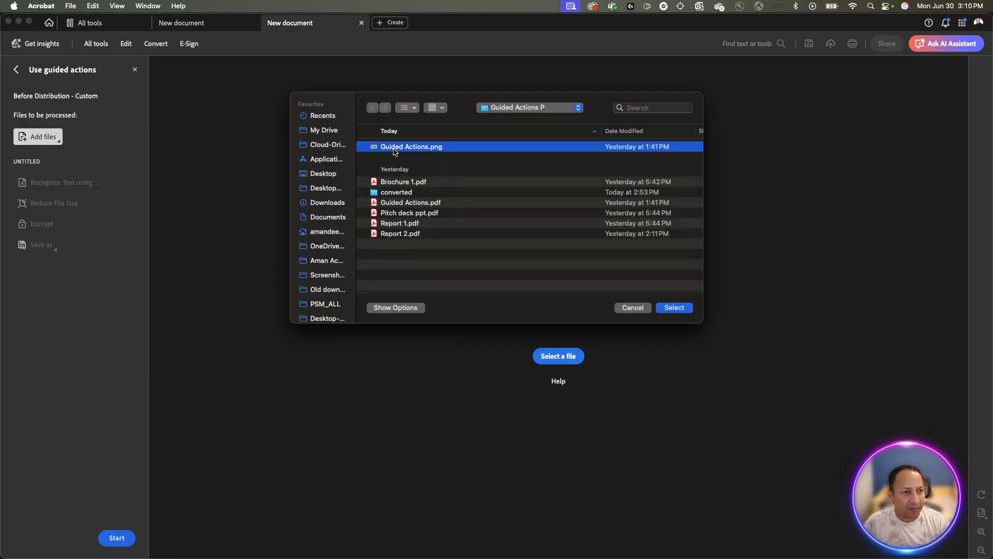
pyautogui.keyDown('super'); pyautogui.click(410, 224); pyautogui.keyUp('super')
pyautogui.keyDown('super'); pyautogui.click(413, 235); pyautogui.keyUp('super')
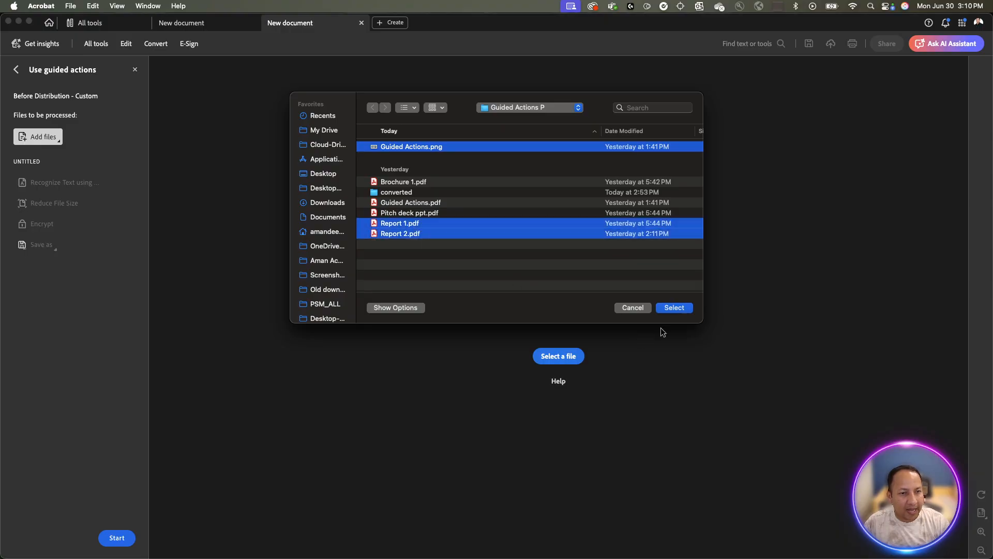
pyautogui.click(676, 309)
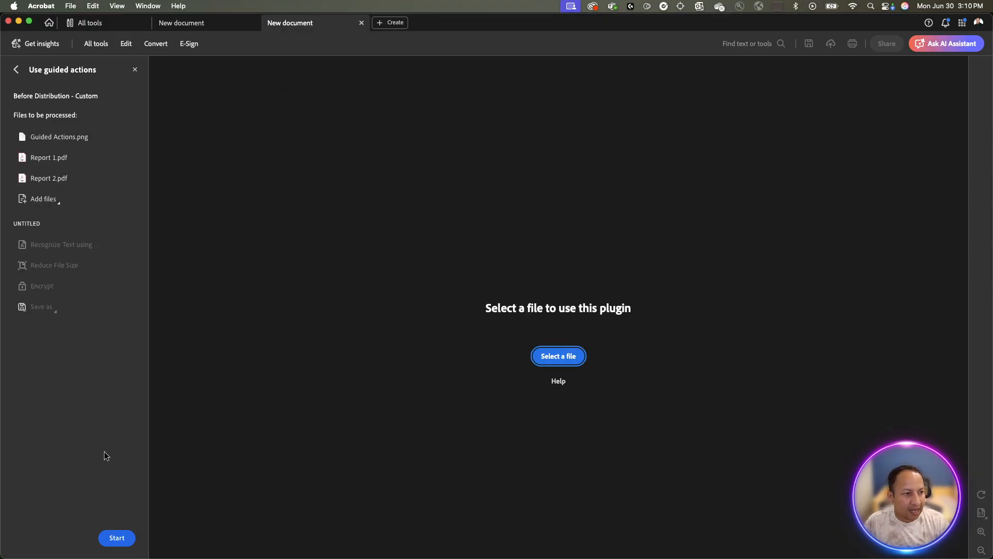
pyautogui.click(127, 537)
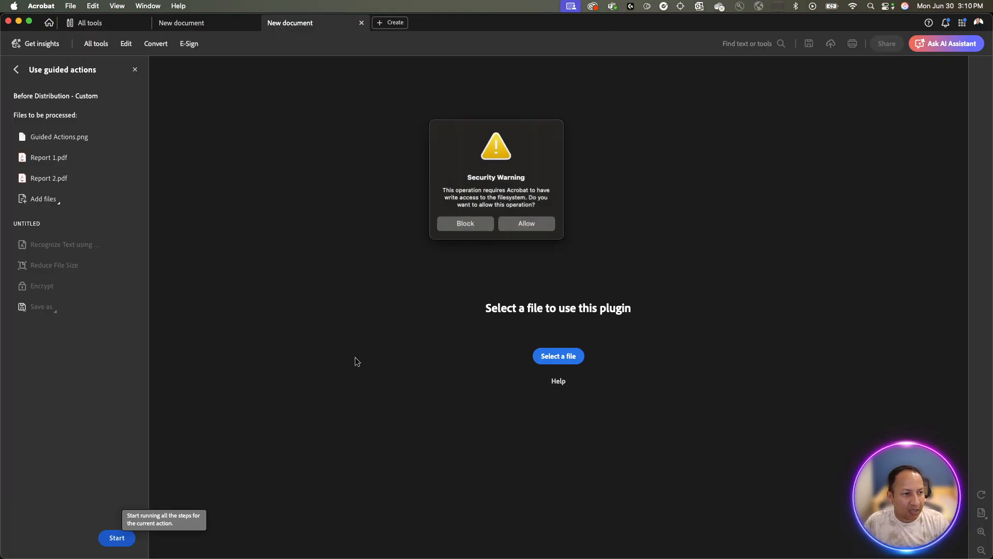
# Grant write access in the Security Warning, wait for all three files to finish, then click Done.
pyautogui.click(534, 224)
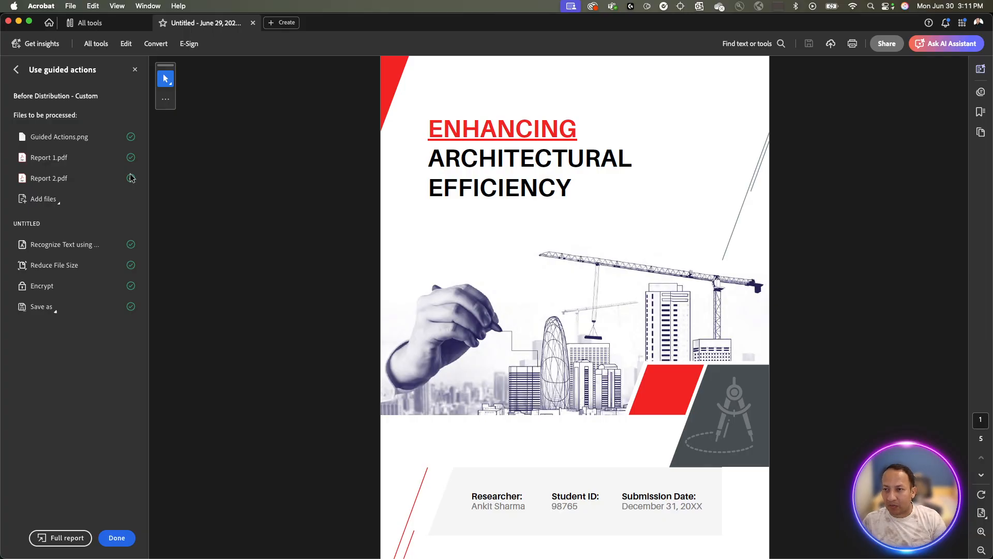
pyautogui.moveTo(130, 244)
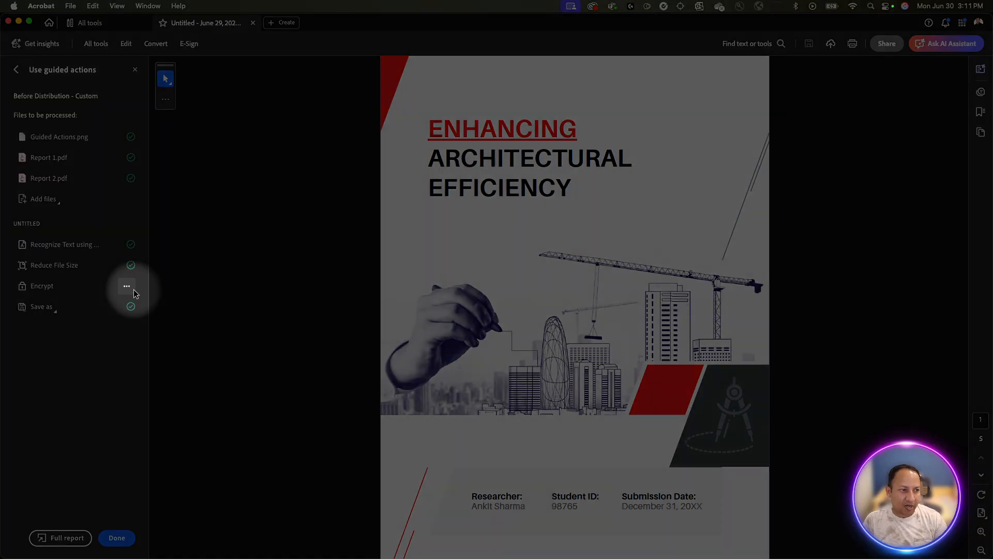
pyautogui.moveTo(135, 305)
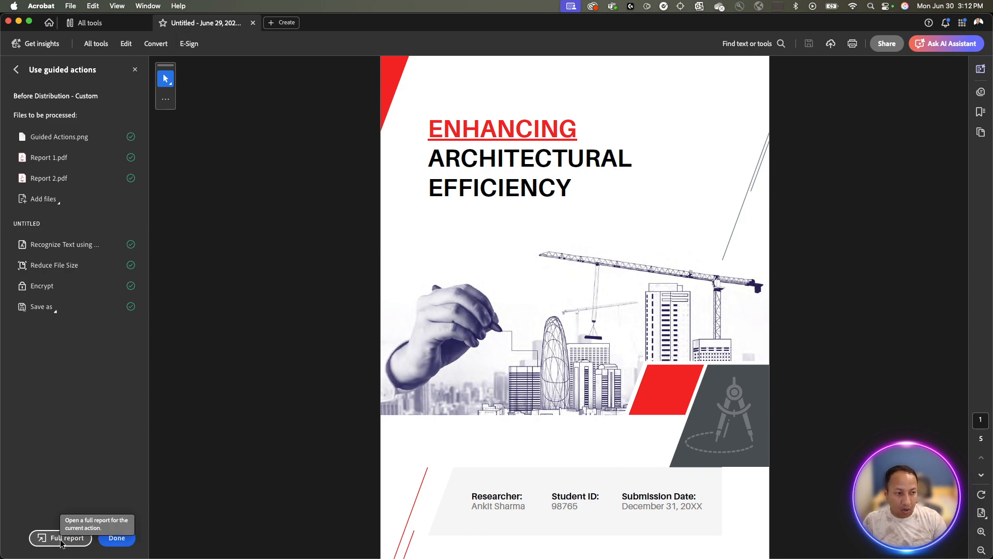
pyautogui.click(116, 538)
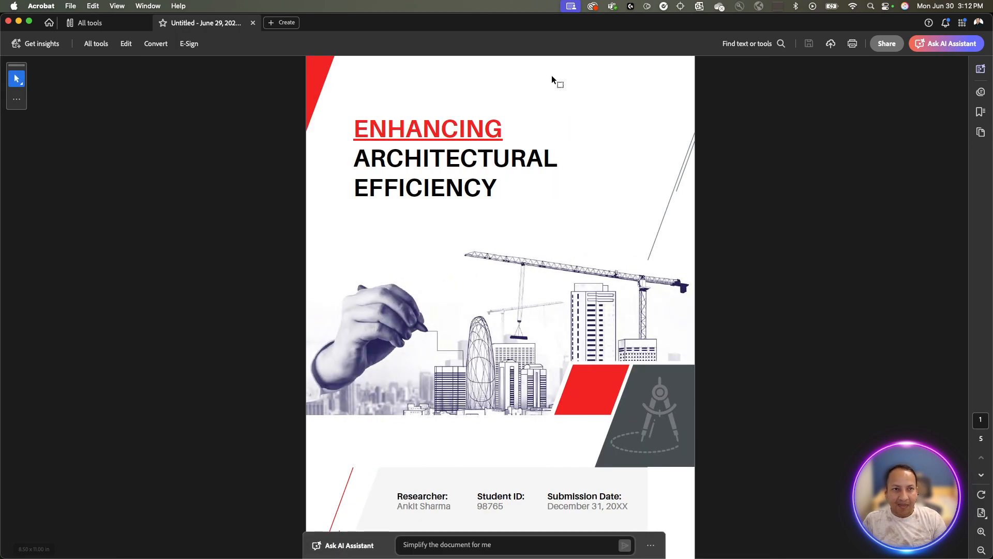
# Compare Guided Actions.pdf and Guided Actions.png in the converted folder, then open Guided Actions.pdf in Acrobat.
pyautogui.press('super+Tab')
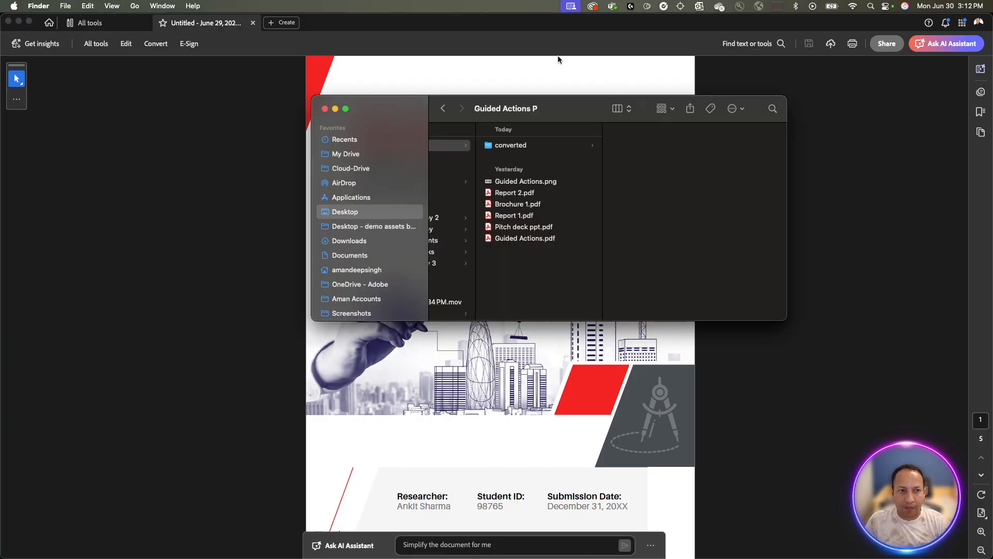
pyautogui.click(527, 145)
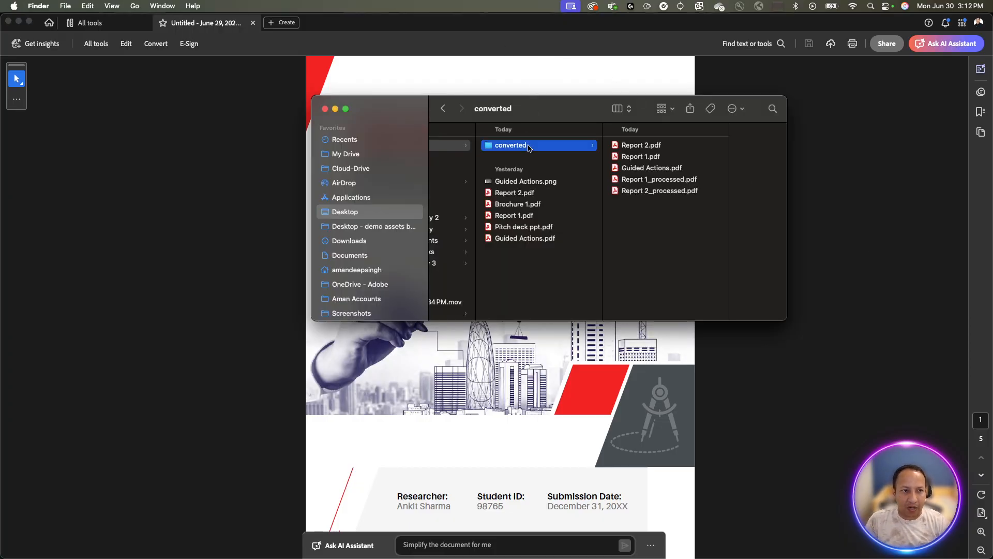
pyautogui.click(644, 169)
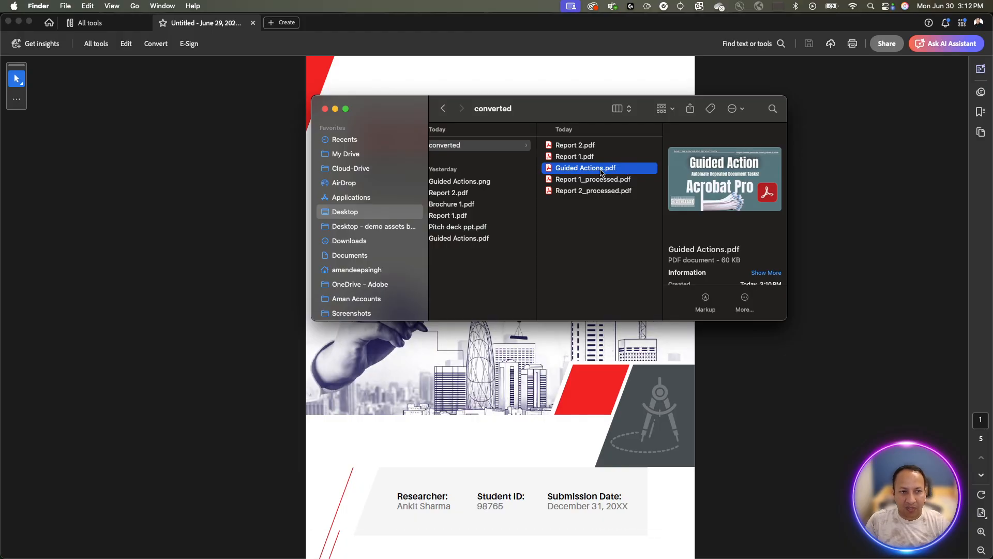
pyautogui.click(485, 182)
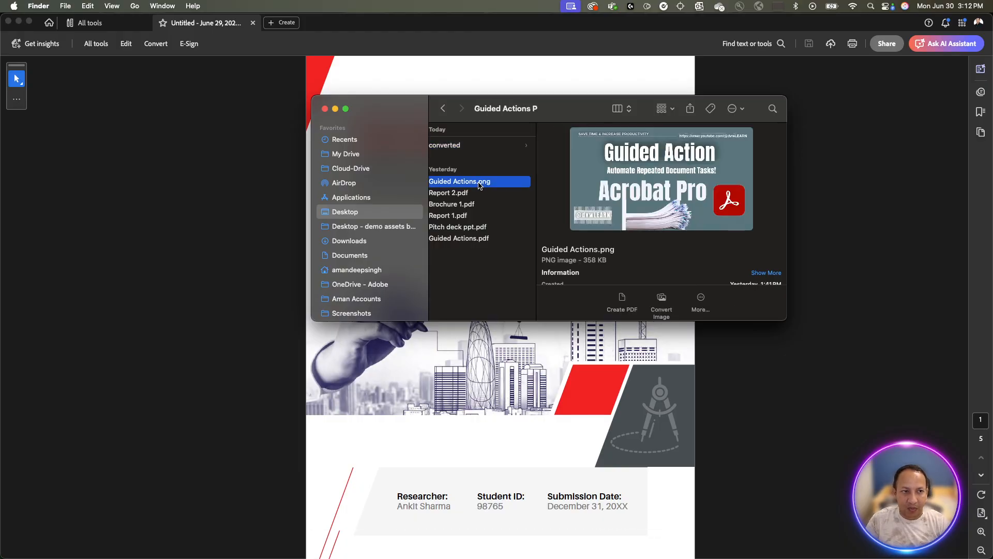
pyautogui.click(475, 149)
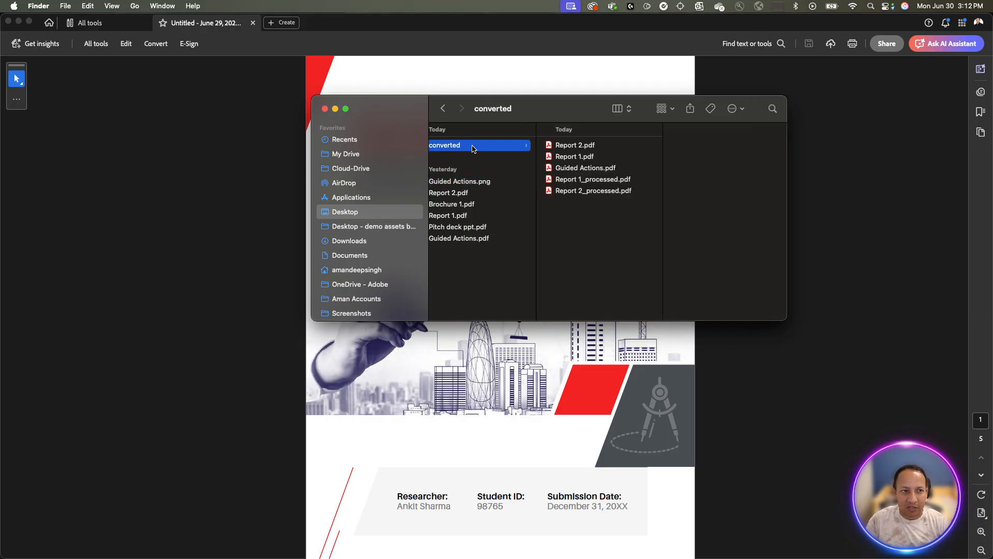
pyautogui.click(603, 173)
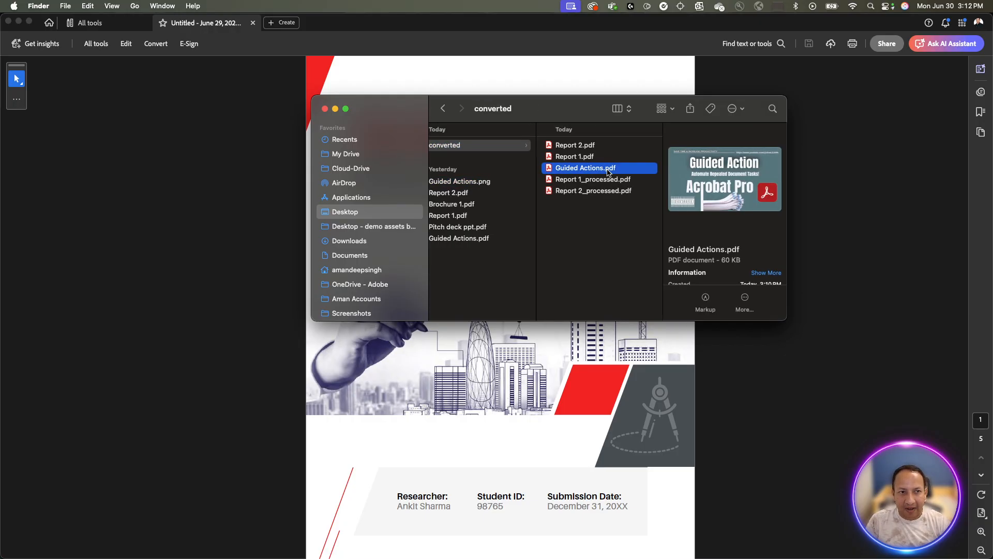
pyautogui.doubleClick(628, 168)
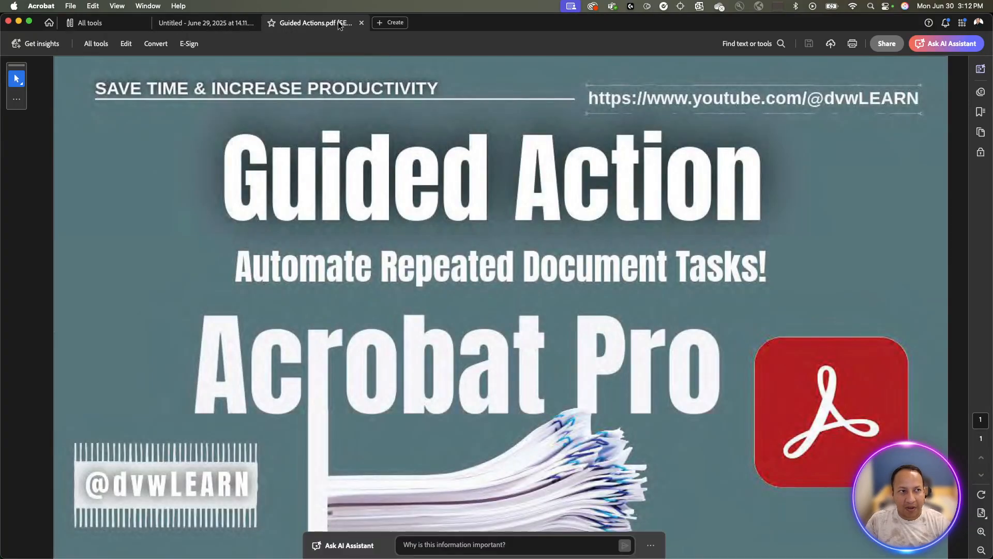
pyautogui.click(122, 44)
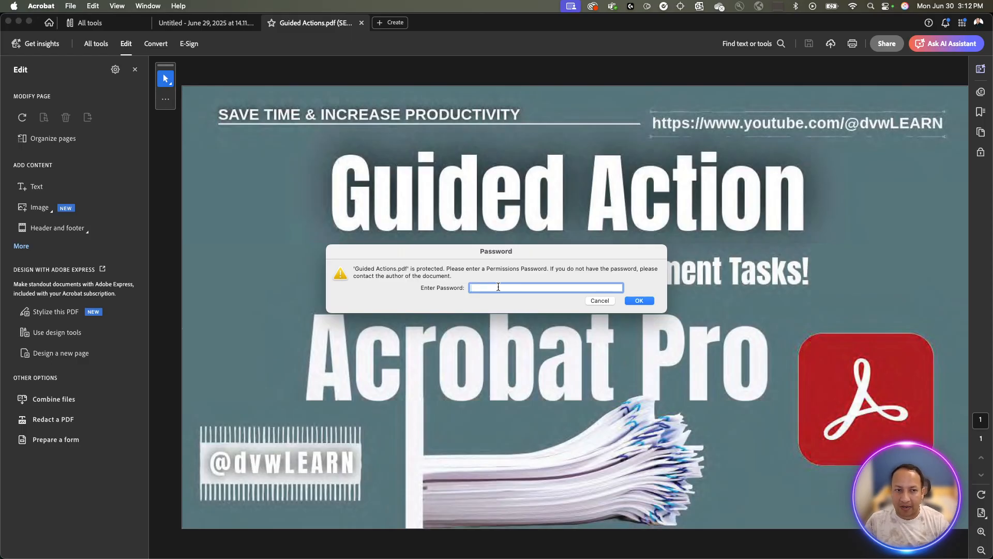
pyautogui.click(613, 300)
pyautogui.click(604, 302)
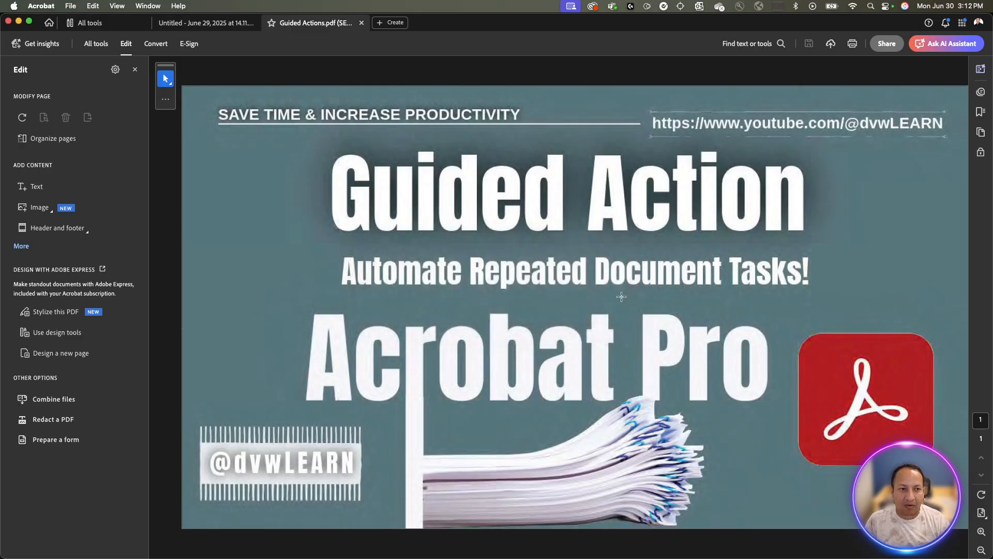
pyautogui.click(137, 68)
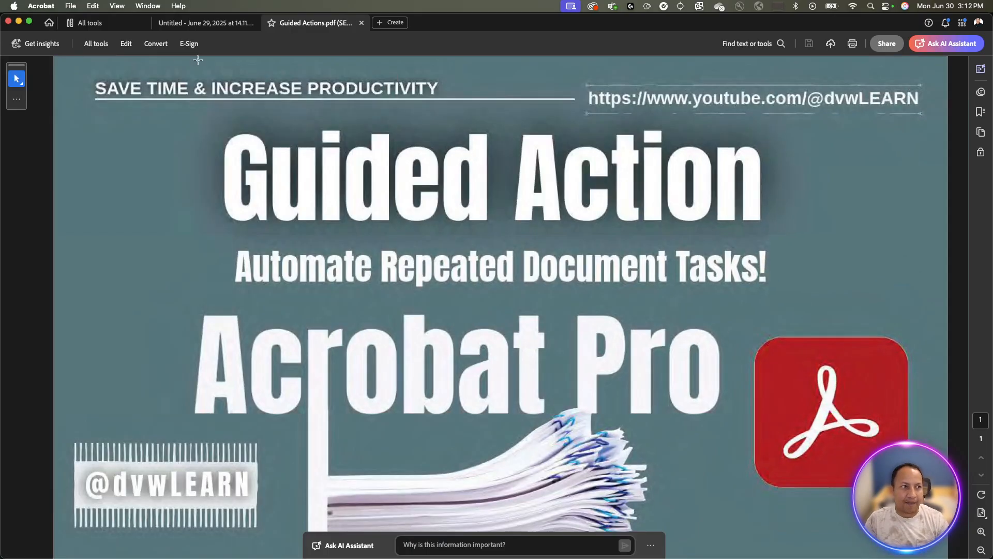